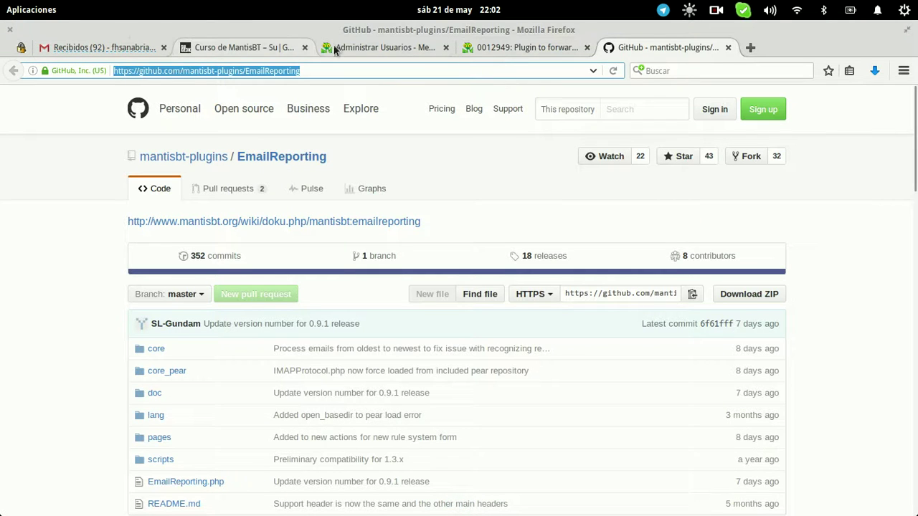
Bring up the mantisbt-plugins/EmailReporting GitHub repository page showing the 0.9.1 release commit
left_click(365, 46)
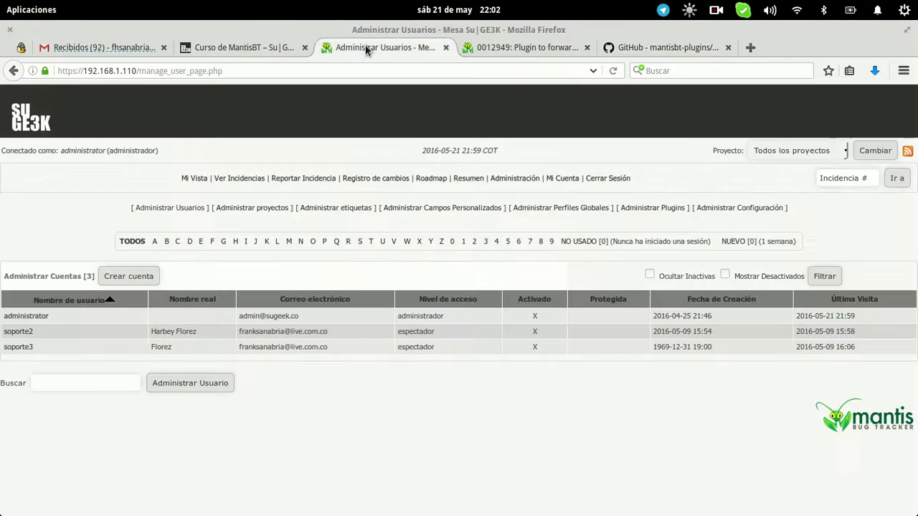
Install the Email Reporting 0.9.1 plugin from Administrar Plugins
left_click(715, 211)
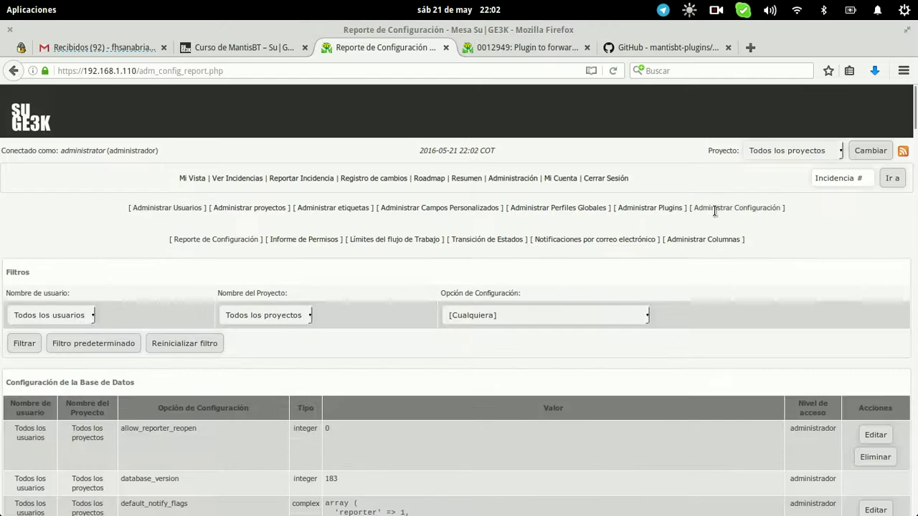
left_click(621, 207)
scroll(621, 206, "down", 3)
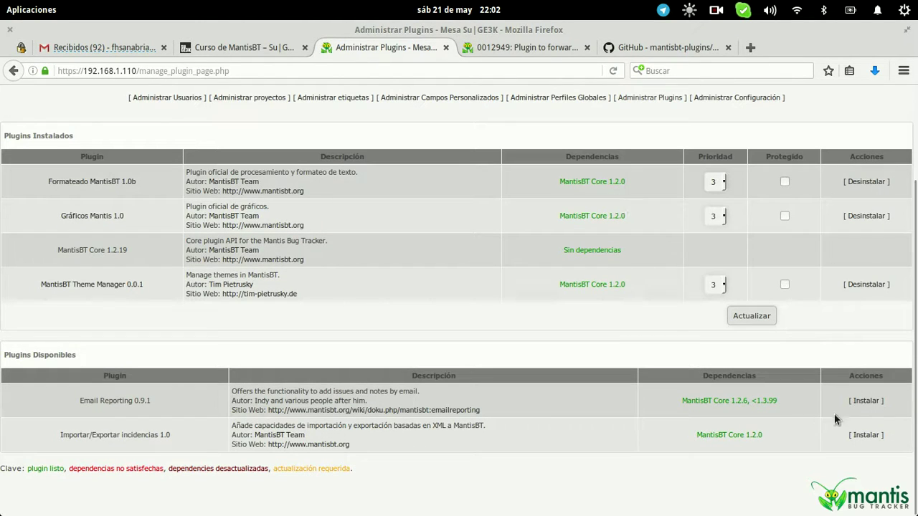
left_click(863, 402)
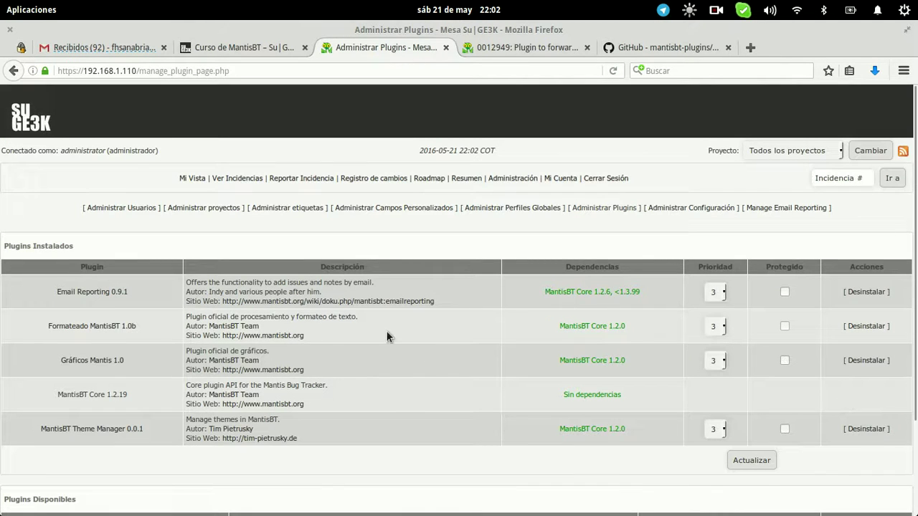
Open the Email Reporting configuration page and look through its settings
left_click(97, 292)
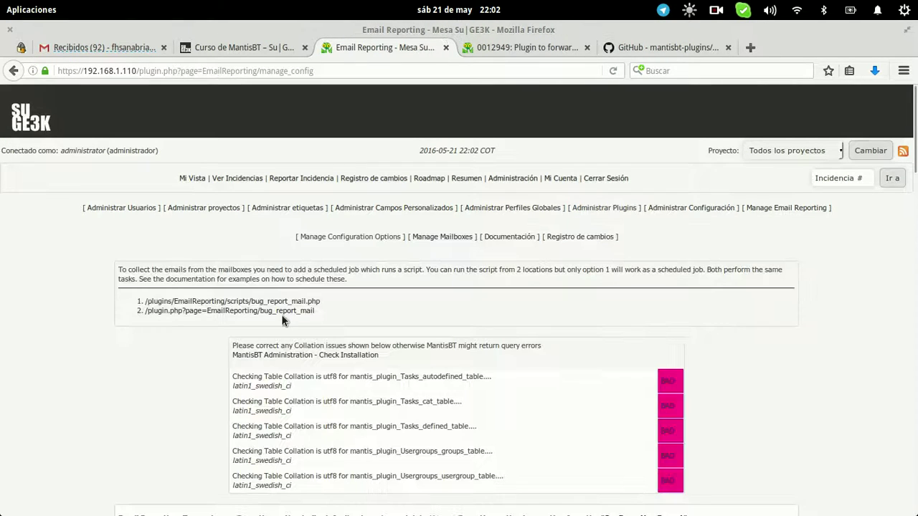
scroll(282, 316, "down", 1)
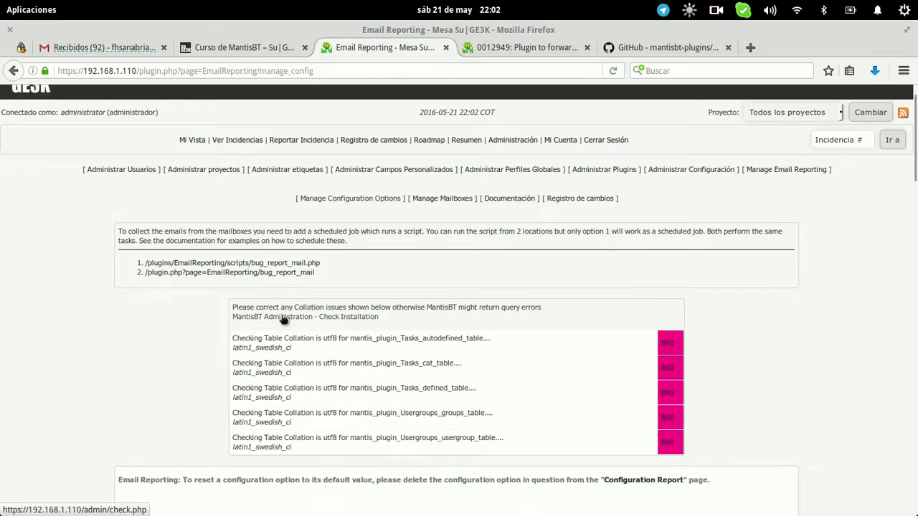
scroll(284, 319, "down", 3)
left_click_drag(180, 210, 307, 432)
left_click(714, 332)
scroll(717, 332, "up", 4)
left_click(222, 401)
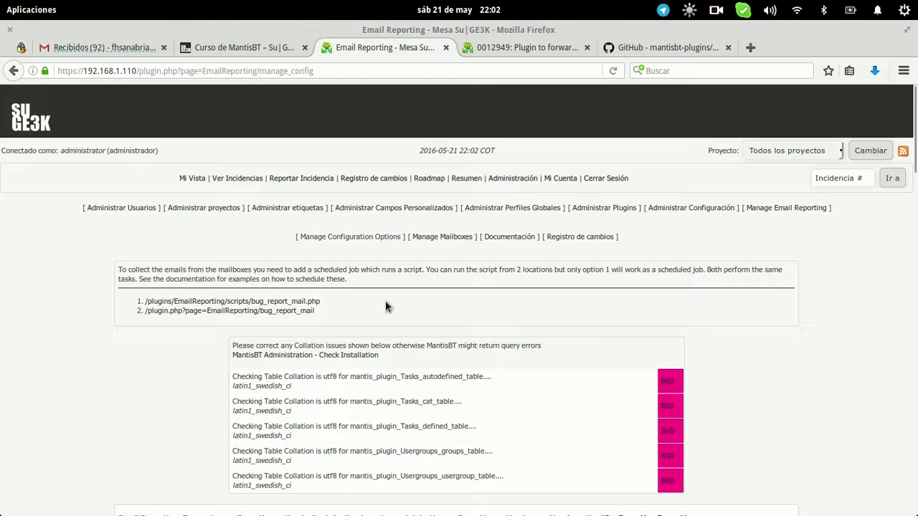
key("super")
left_click(475, 105)
type("nano /etc/cr")
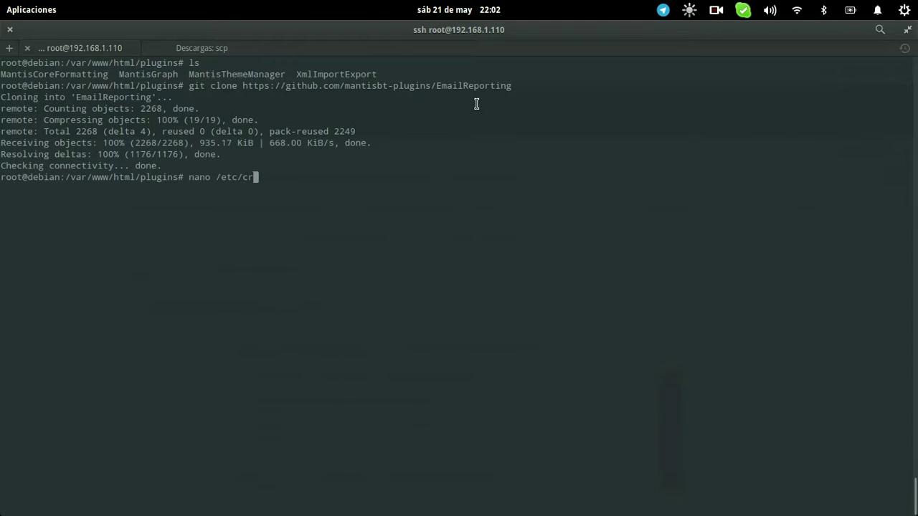
type("ontab")
key("Return")
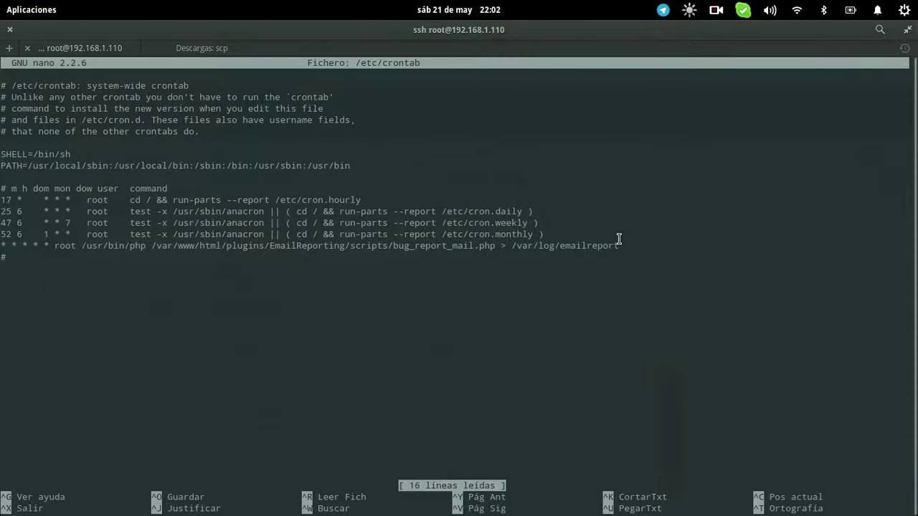
triple_click(473, 238)
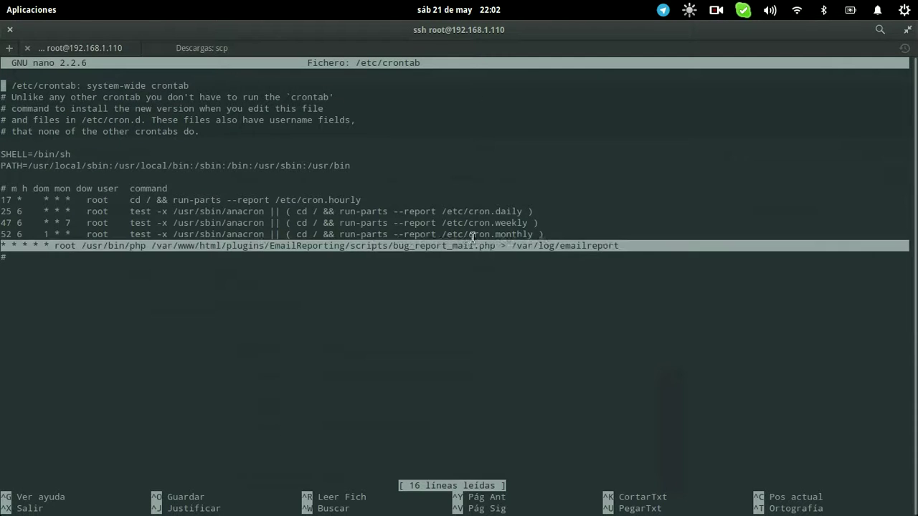
left_click(7, 245)
left_click_drag(3, 245, 653, 245)
left_click(653, 245)
key("ctrl+x")
key("alt+Tab")
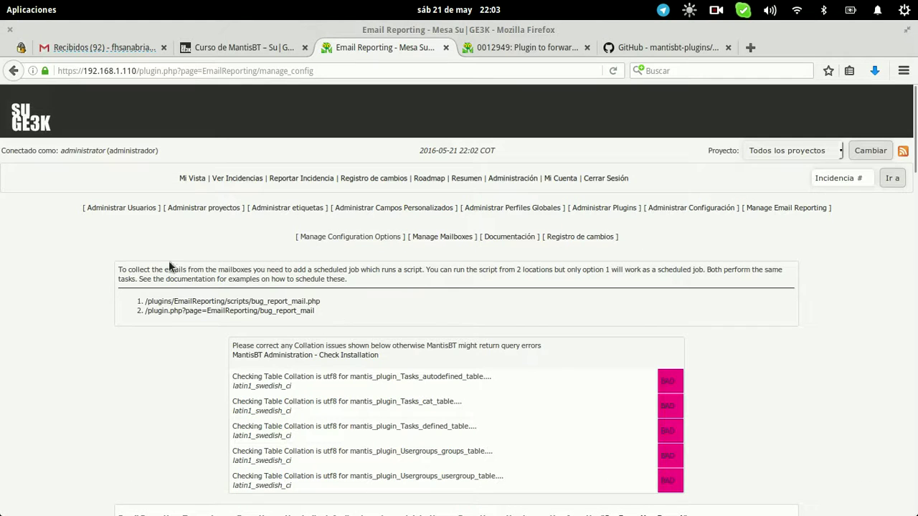
left_click_drag(119, 269, 158, 301)
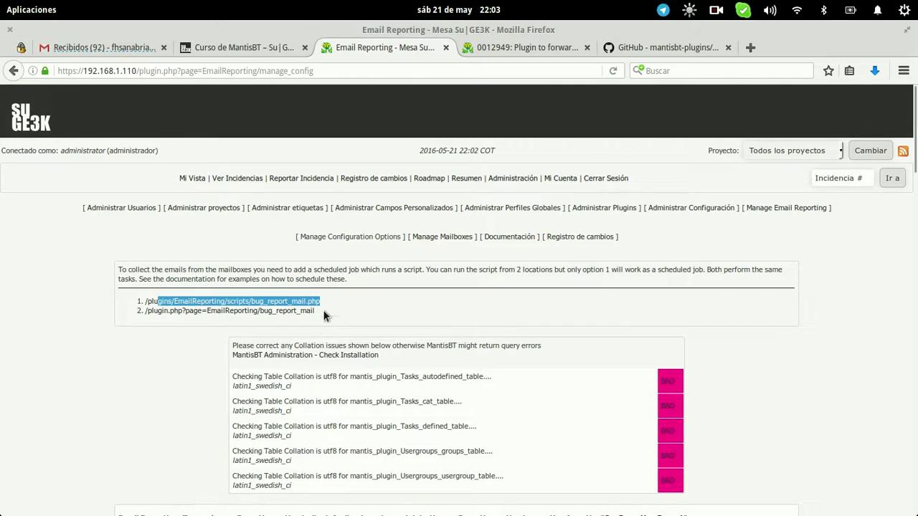
left_click_drag(328, 312, 229, 317)
left_click_drag(325, 295, 142, 302)
left_click(119, 287)
scroll(109, 278, "down", 8)
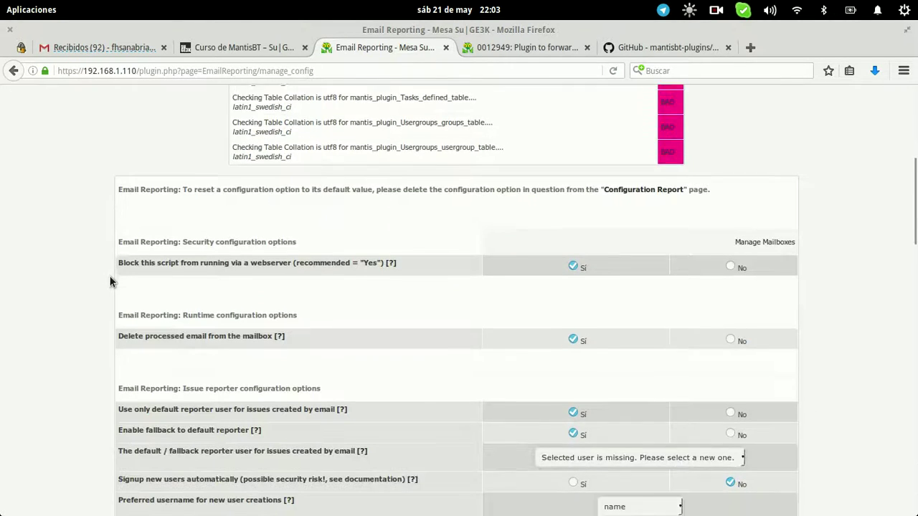
scroll(410, 299, "up", 7)
left_click_drag(316, 234, 157, 225)
scroll(156, 263, "down", 1)
scroll(156, 263, "down", 3)
left_click(508, 431)
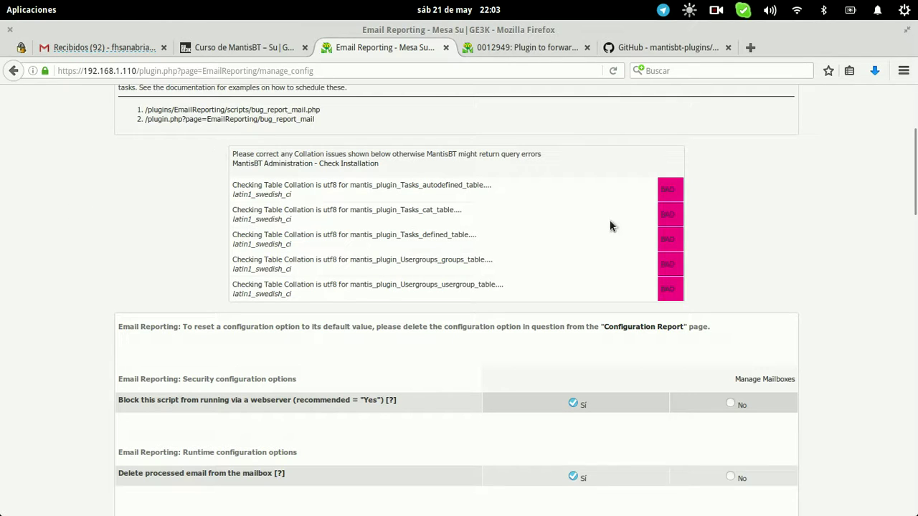
scroll(569, 429, "down", 3)
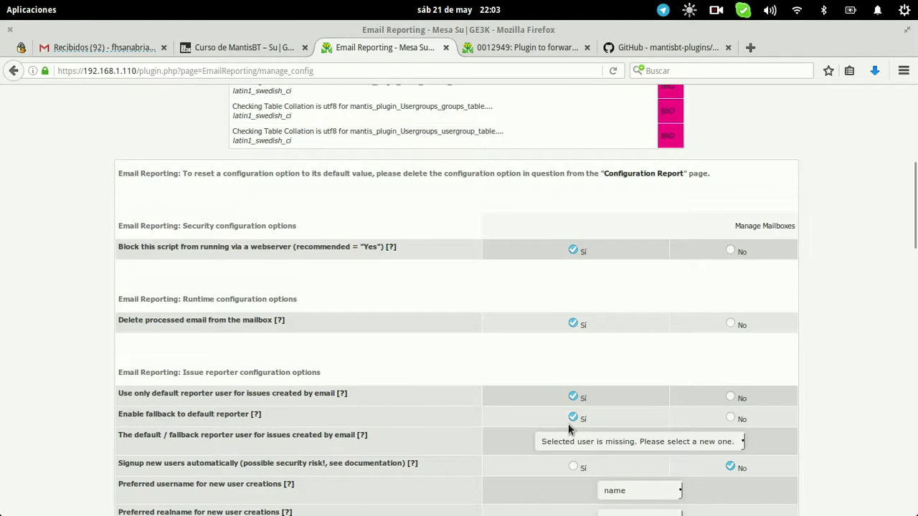
scroll(569, 429, "down", 2)
triple_click(586, 393)
left_click(613, 368)
left_click(612, 368)
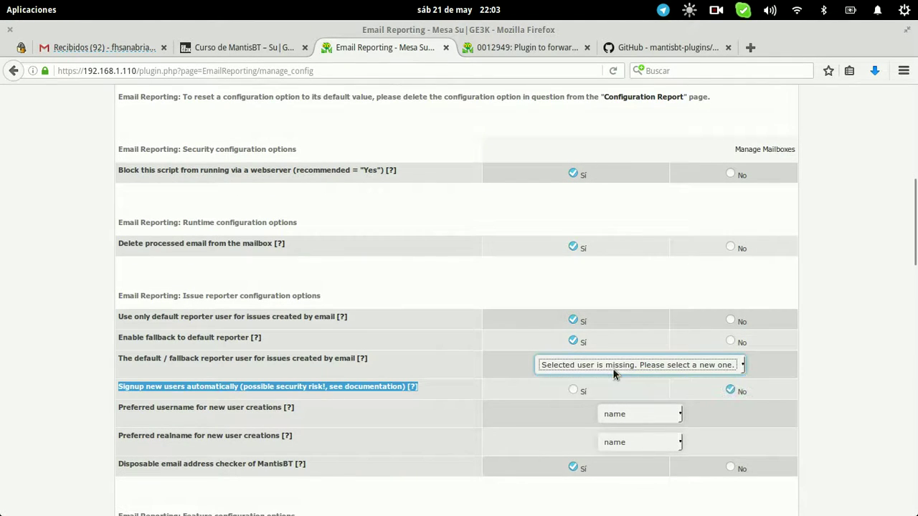
scroll(302, 260, "up", 15)
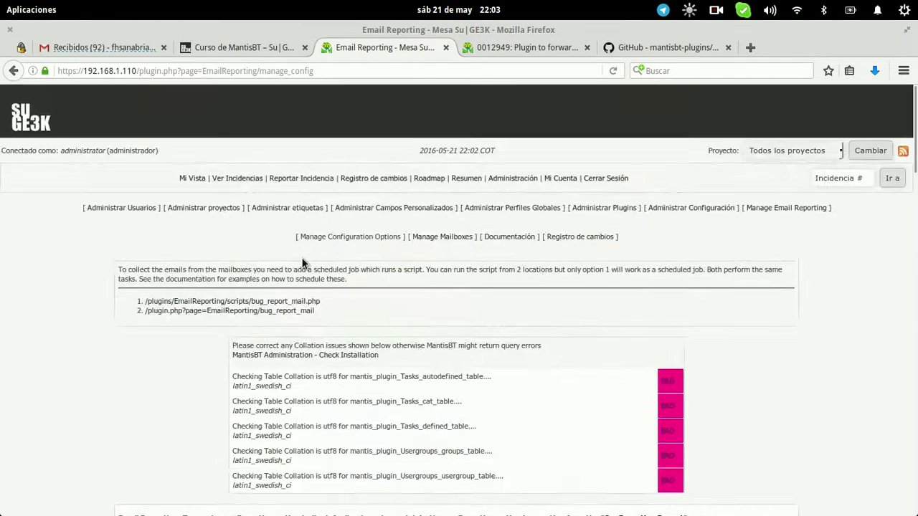
left_click(520, 179)
Start a new user account with username Mail and the contact e-mail address
left_click(129, 209)
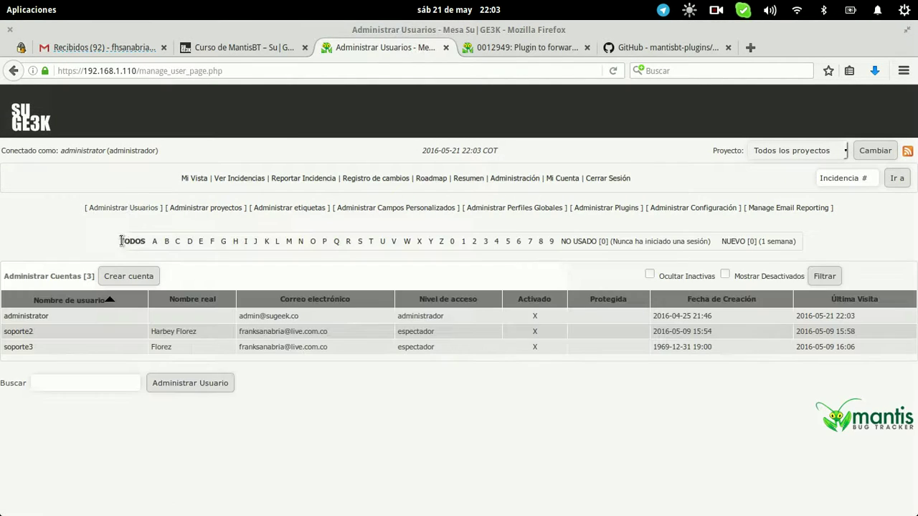
left_click(116, 274)
left_click(390, 270)
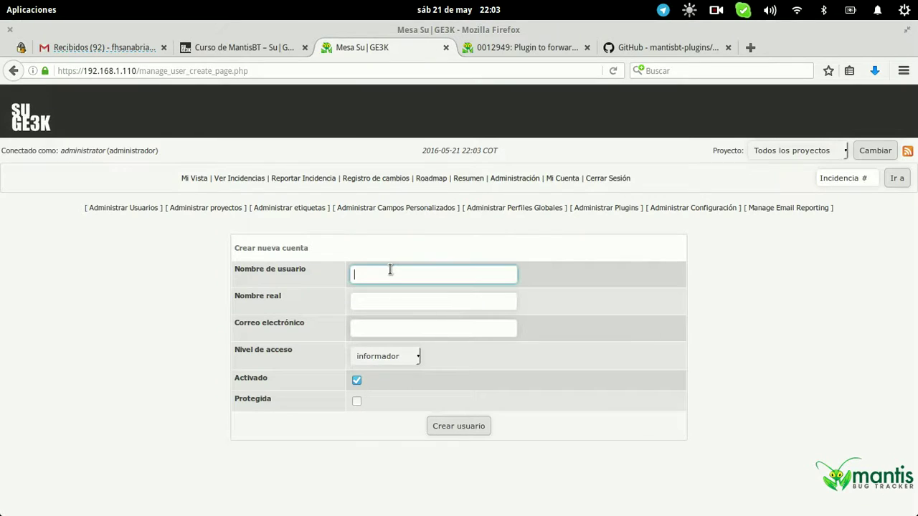
type("Mai")
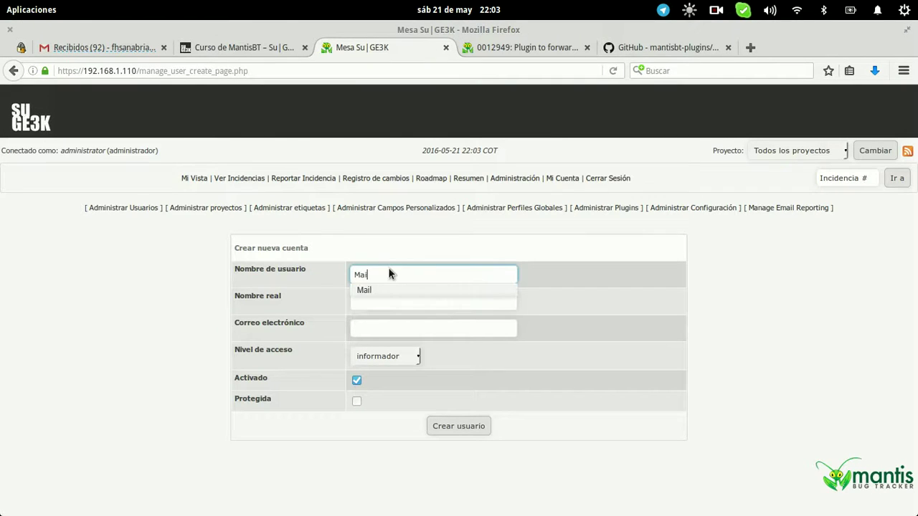
type("l")
key("Tab")
type("Mail")
key("Tab")
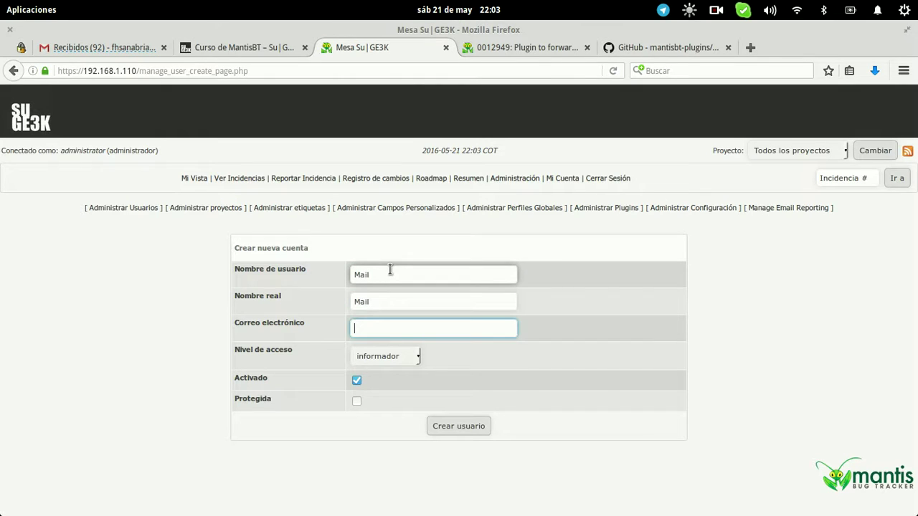
type("conta")
key("Down")
Give the Mail account administrador access, create it, and return to the plugins list
key("Tab")
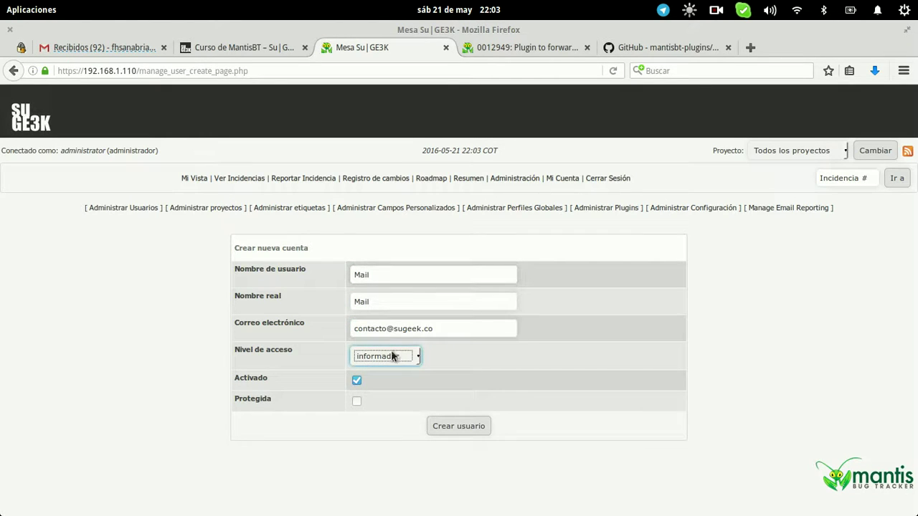
left_click(402, 357)
left_click(398, 421)
left_click(471, 430)
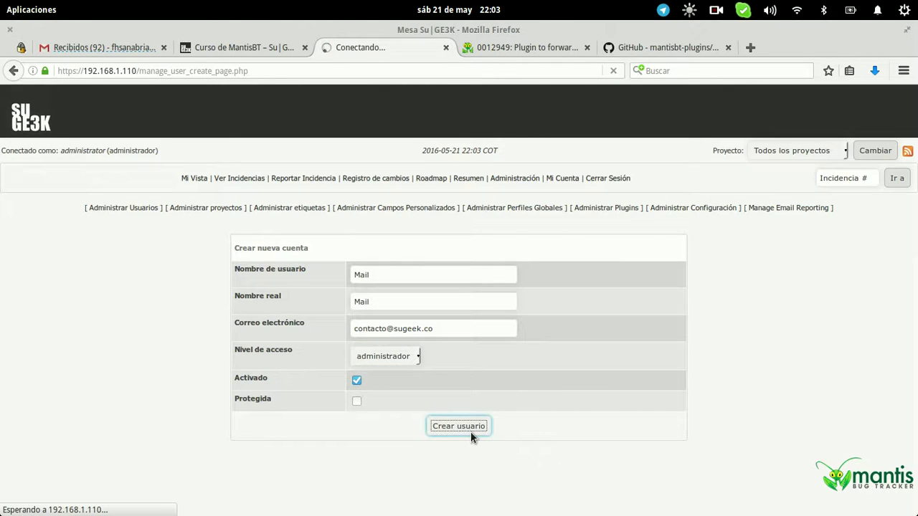
left_click(449, 221)
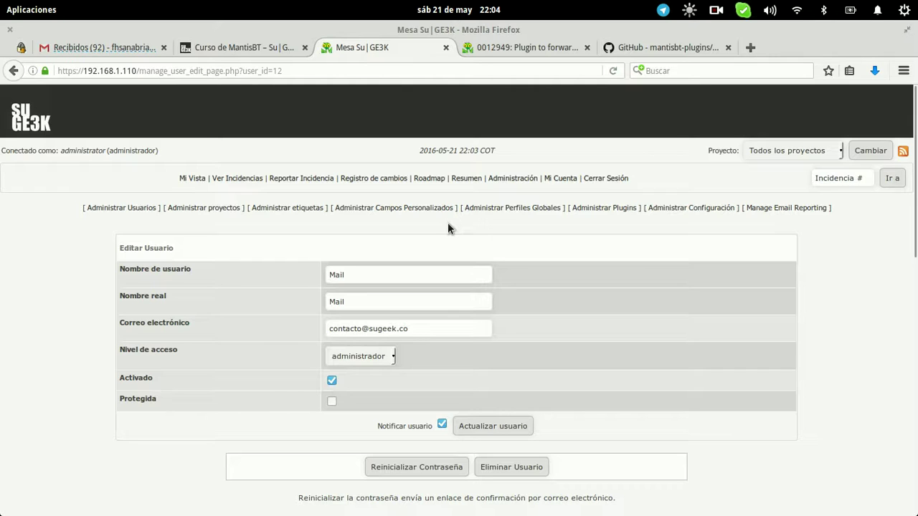
left_click(634, 209)
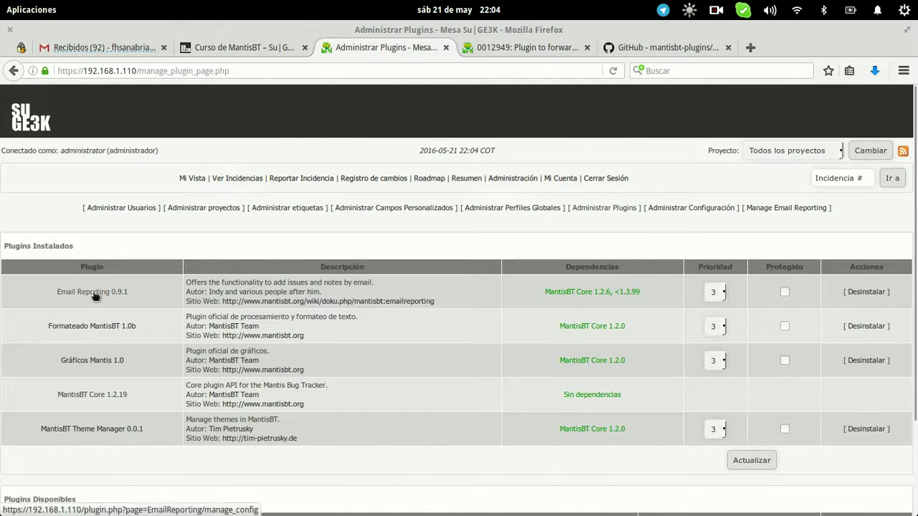
Choose Mail as the default/fallback reporter in the Email Reporting configuration
left_click(94, 293)
scroll(358, 326, "down", 5)
scroll(359, 326, "down", 2)
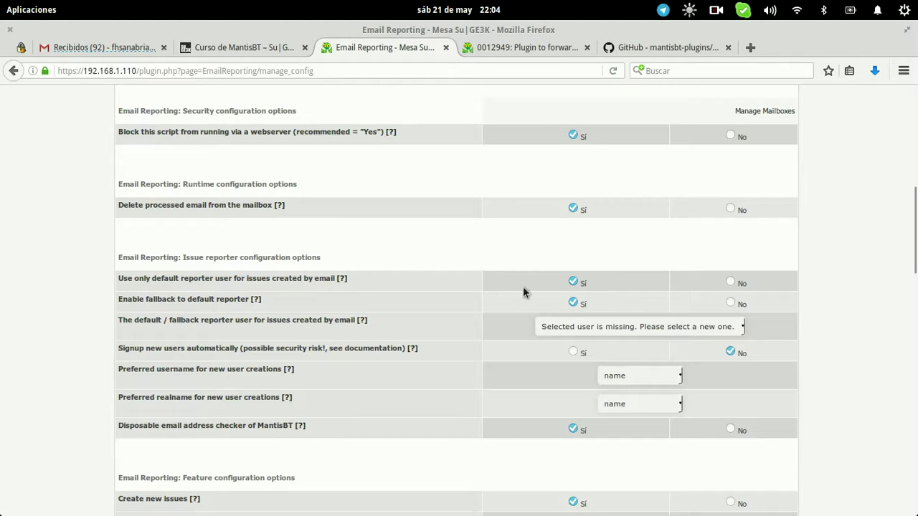
left_click(558, 326)
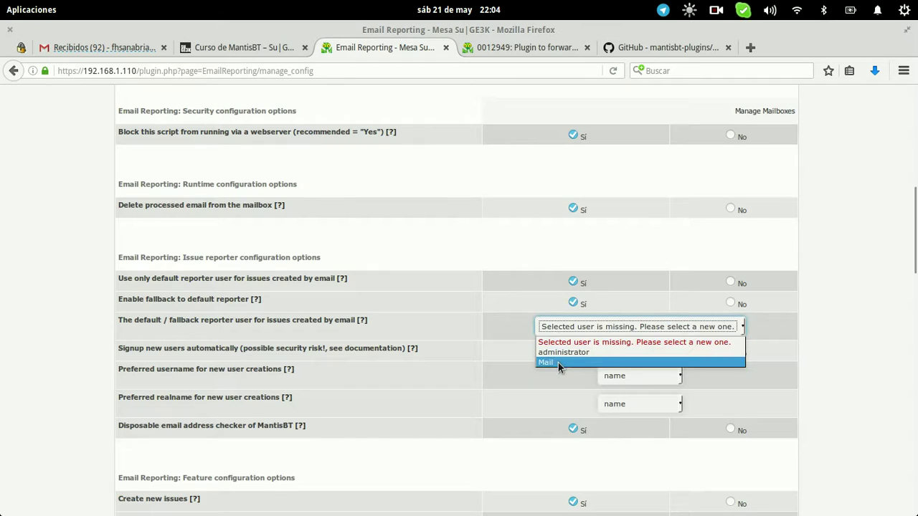
left_click(558, 362)
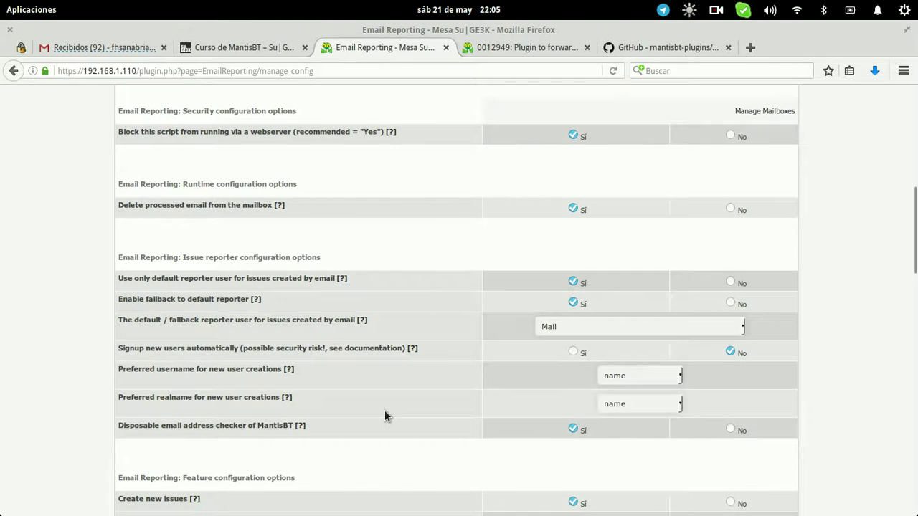
scroll(384, 416, "down", 3)
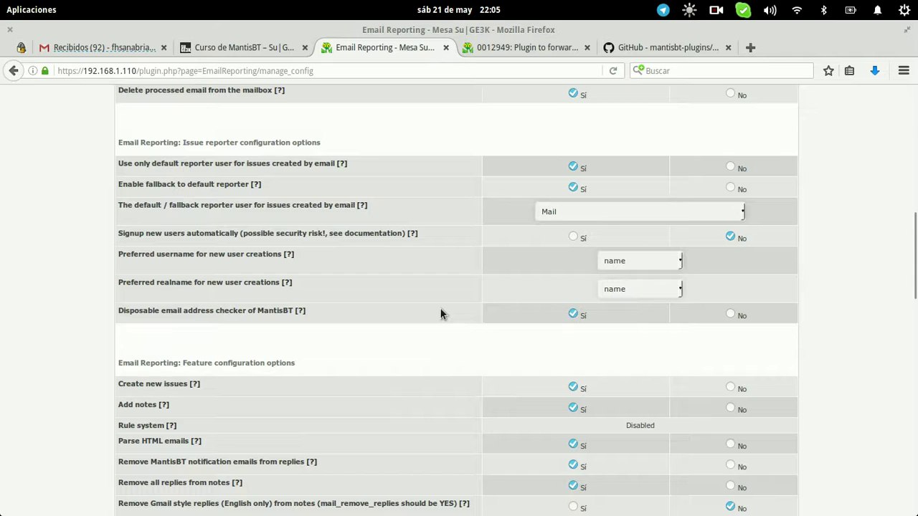
scroll(440, 313, "down", 4)
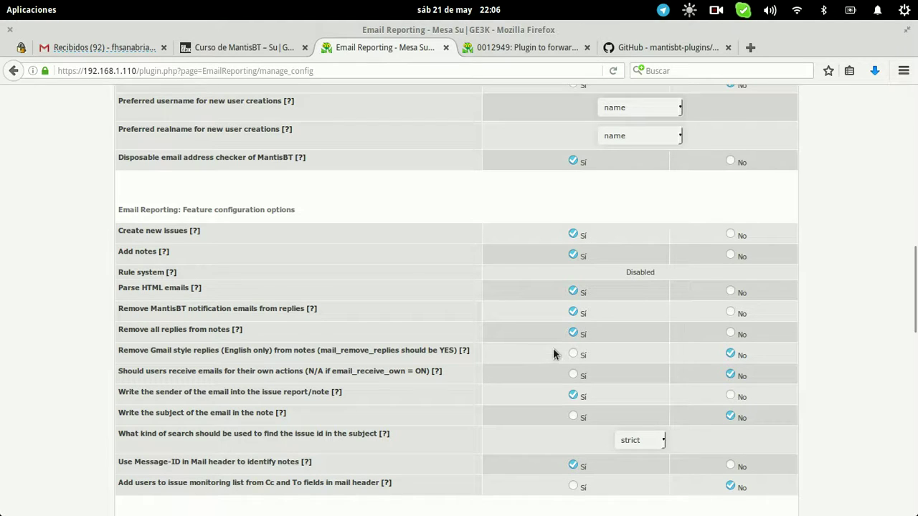
left_click(576, 355)
left_click(730, 354)
scroll(402, 393, "down", 2)
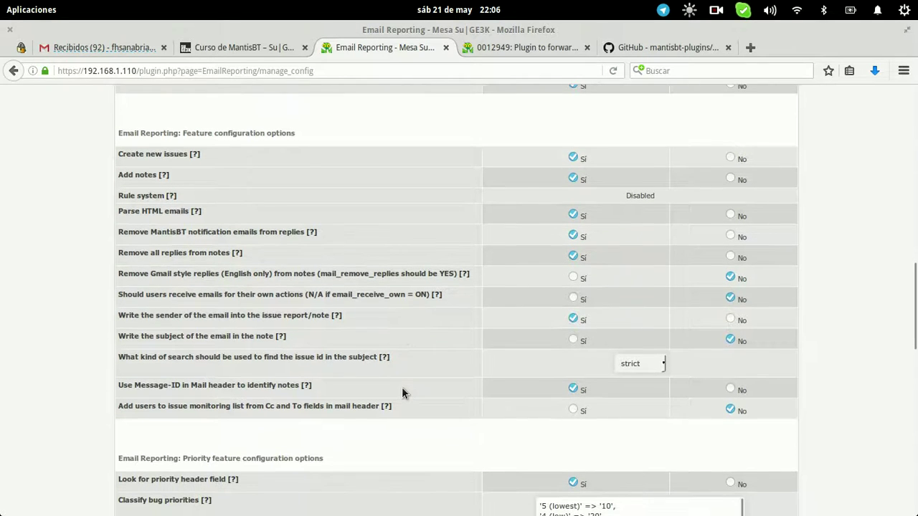
triple_click(358, 380)
left_click(157, 425)
scroll(377, 411, "down", 3)
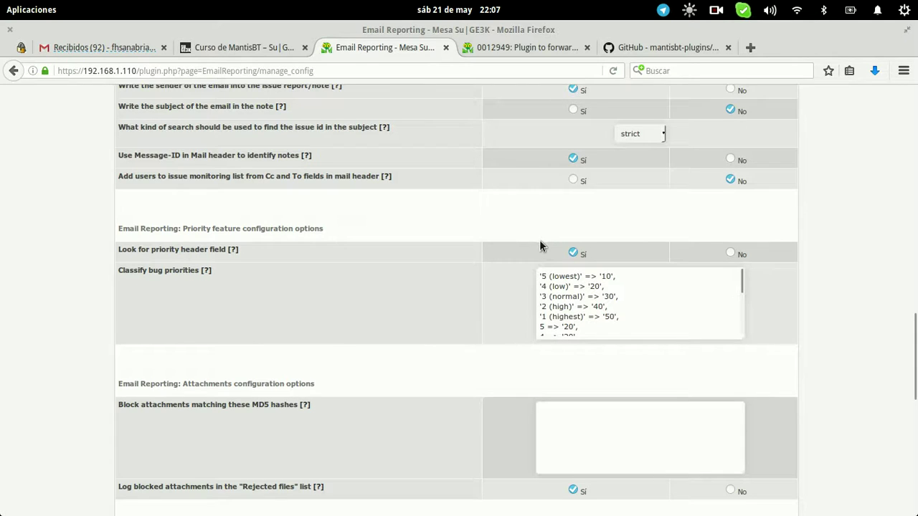
scroll(415, 275, "down", 5)
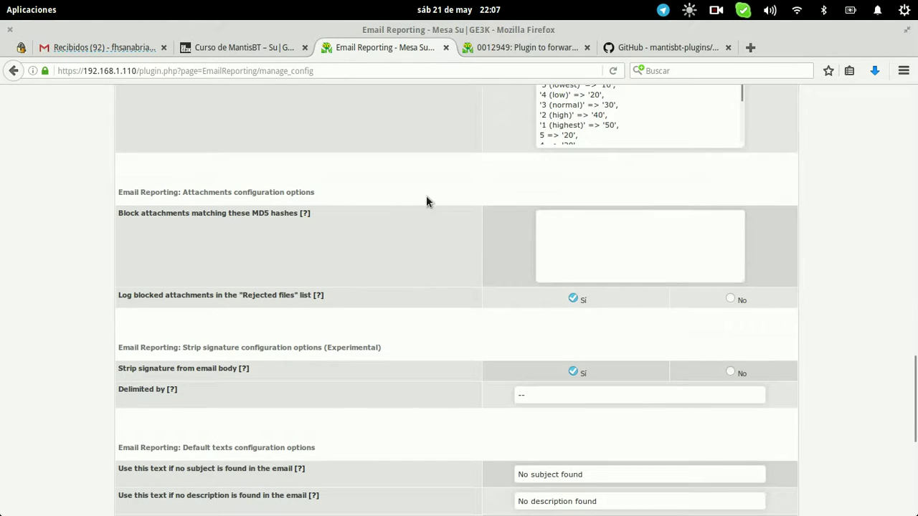
left_click(545, 239)
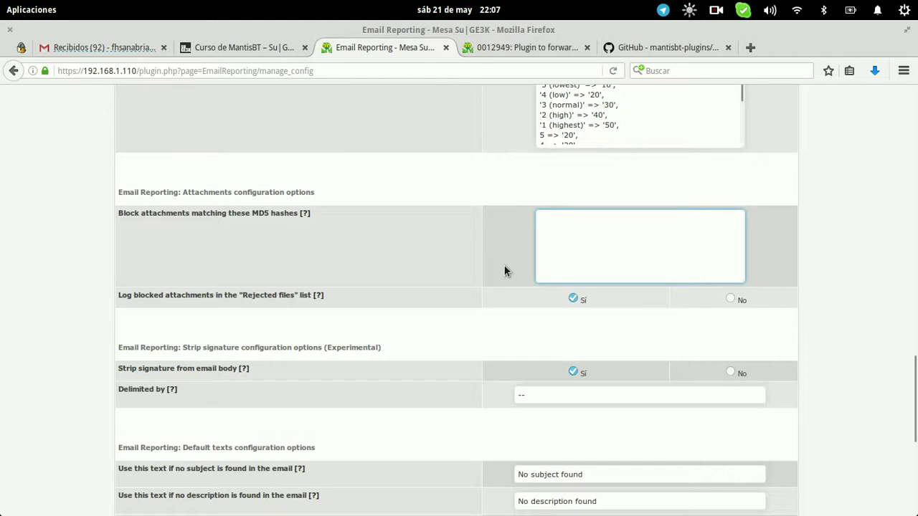
scroll(505, 271, "down", 1)
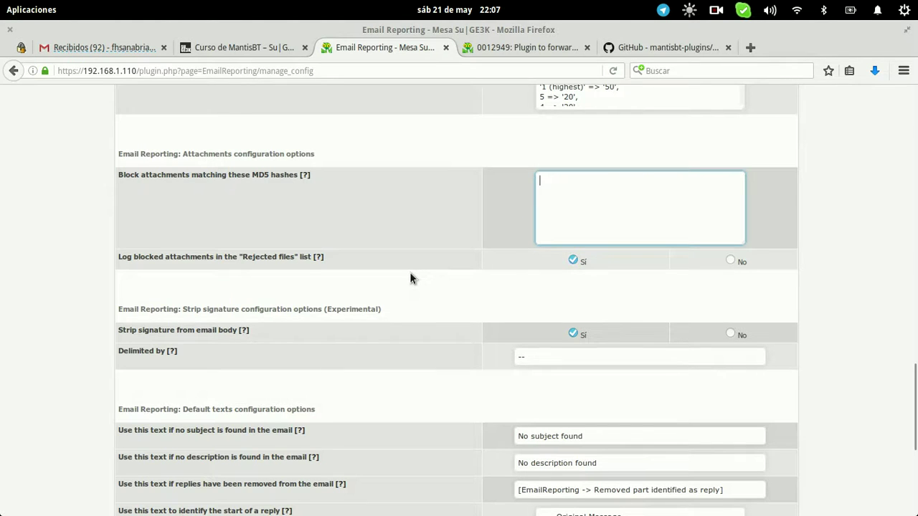
scroll(410, 272, "down", 4)
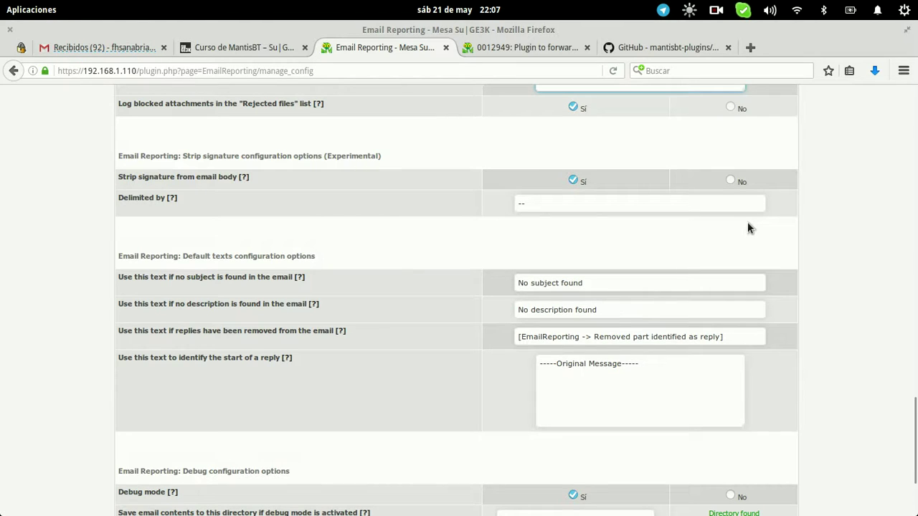
left_click(596, 203)
Review the default texts and /tmp/mantis debug directory, then save the Email Reporting configuration
key("ctrl+a")
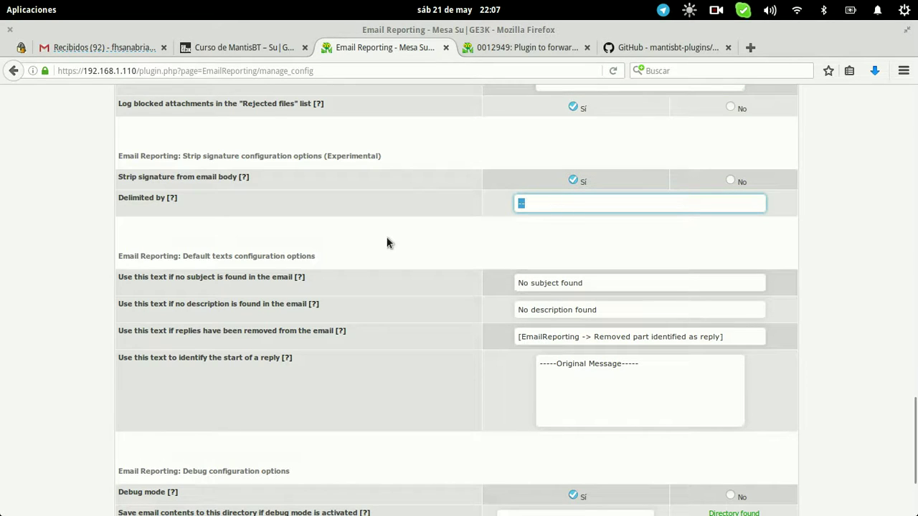
scroll(386, 242, "down", 2)
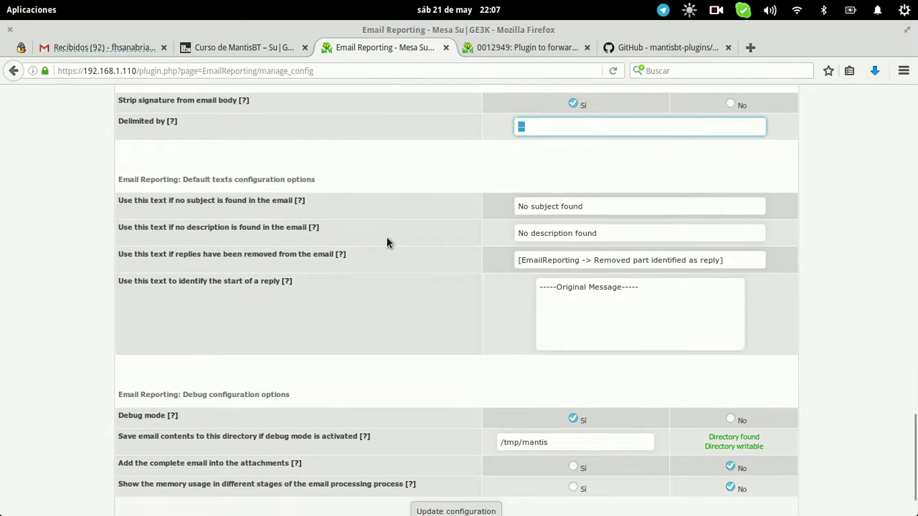
left_click(591, 206)
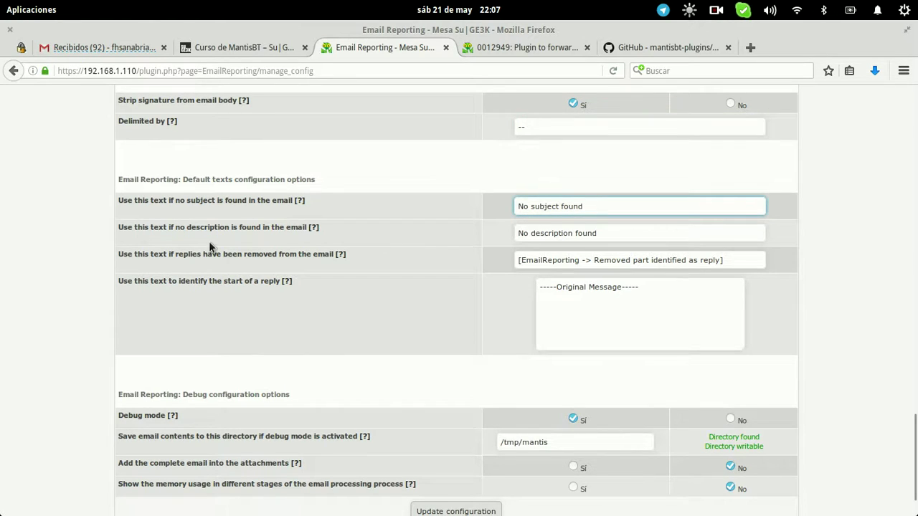
left_click(248, 268)
left_click(583, 261)
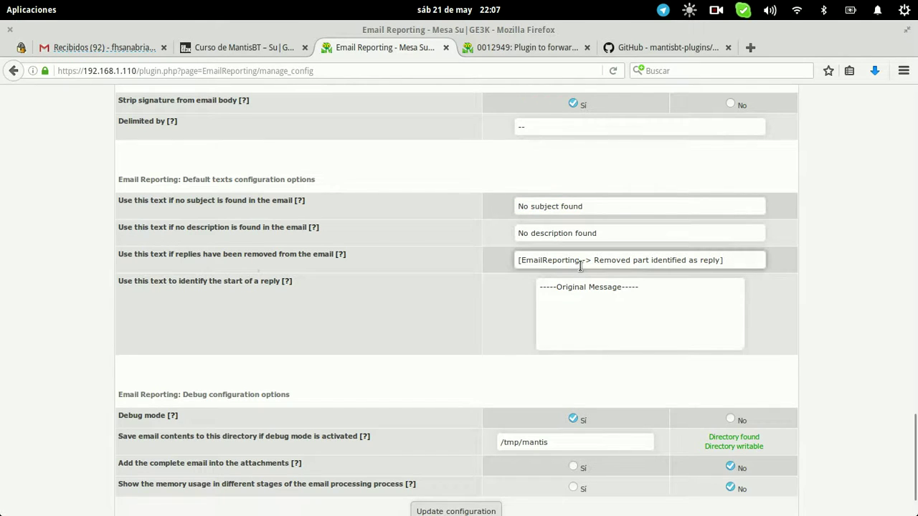
left_click(317, 305)
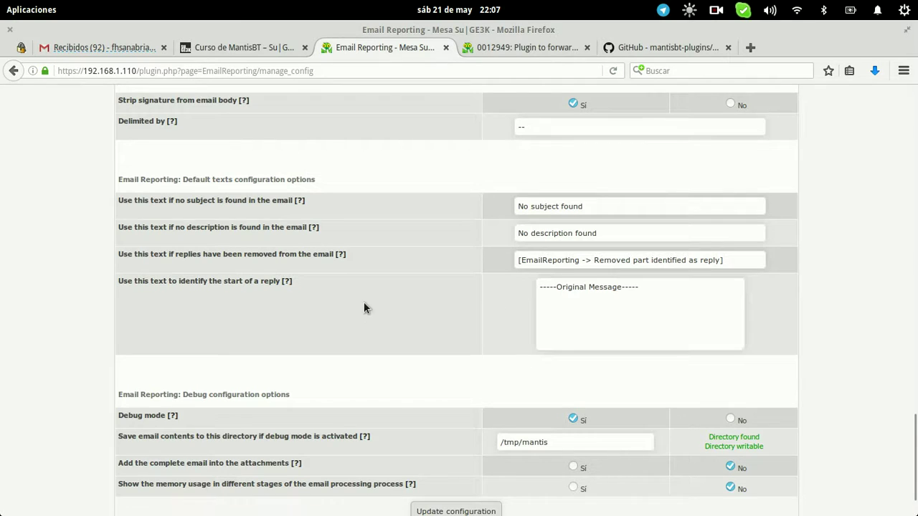
scroll(364, 308, "down", 2)
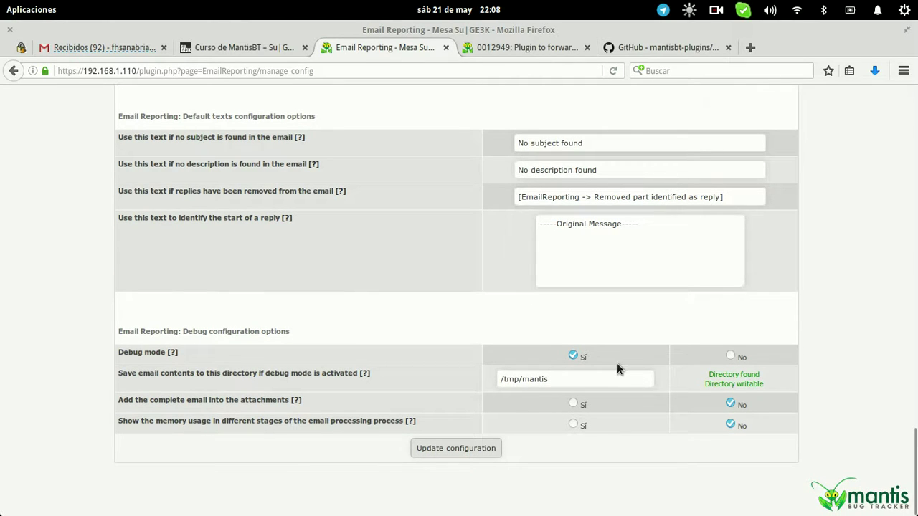
left_click(618, 379)
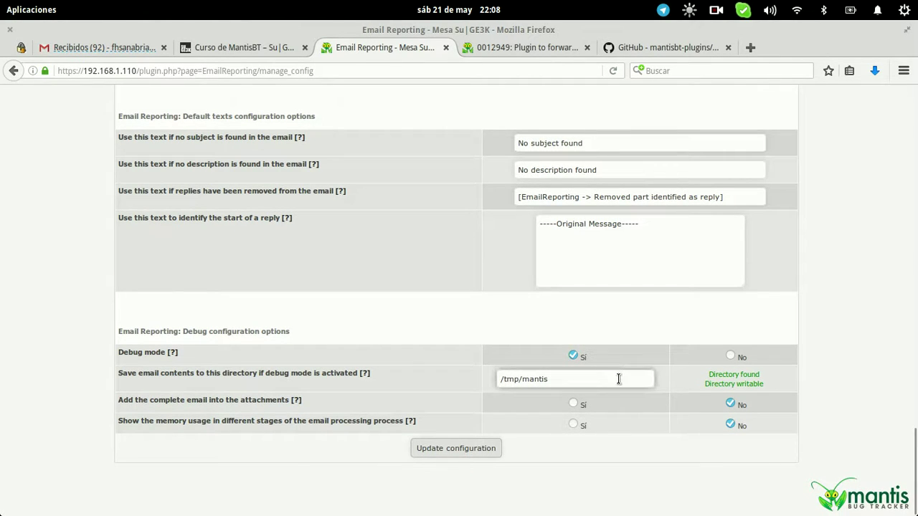
left_click_drag(618, 379, 472, 370)
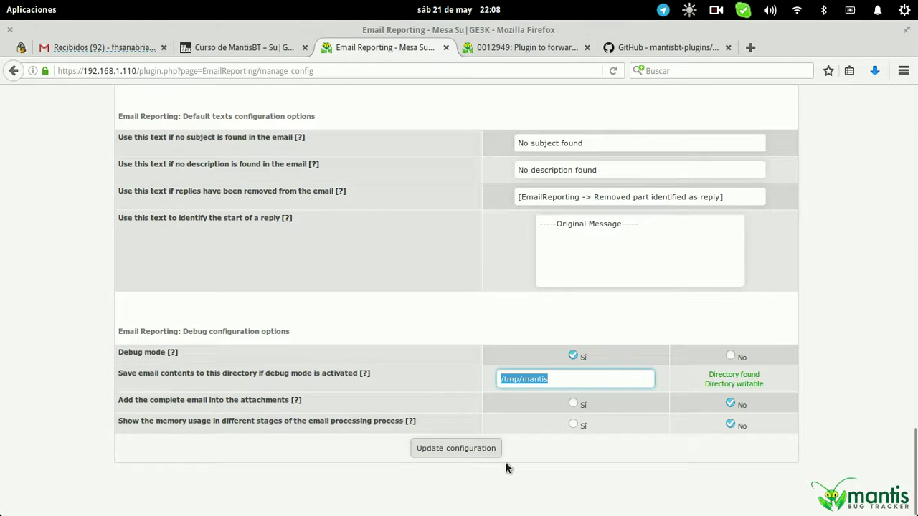
left_click(457, 448)
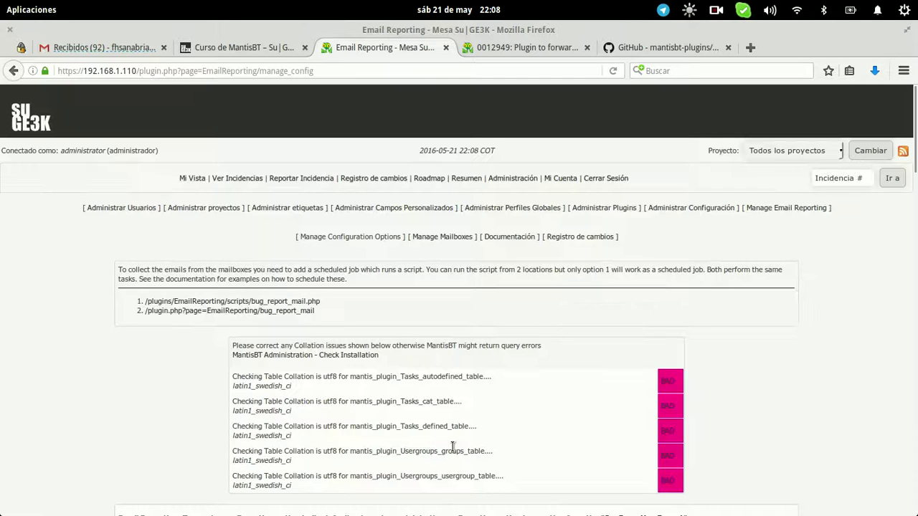
scroll(596, 295, "down", 15)
scroll(596, 295, "up", 15)
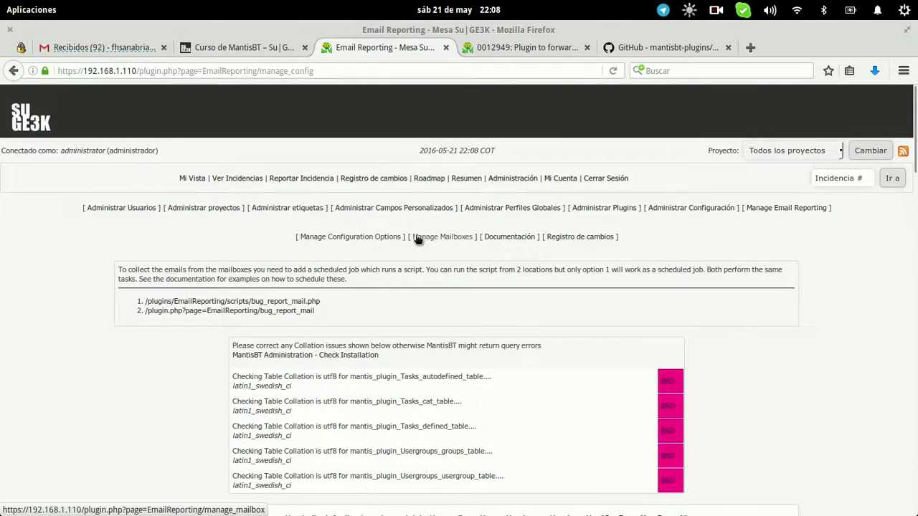
Open the Manage Mailboxes page, briefly checking the Gmail inbox
left_click(434, 237)
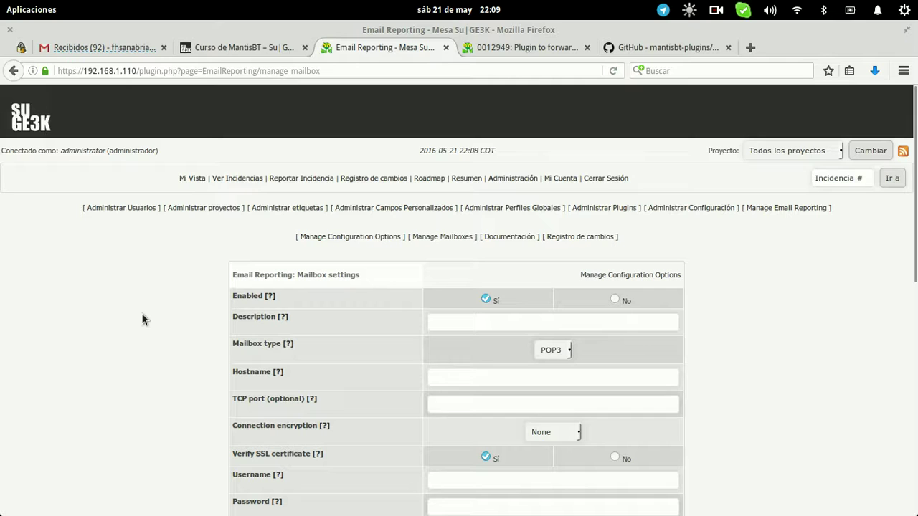
left_click(114, 40)
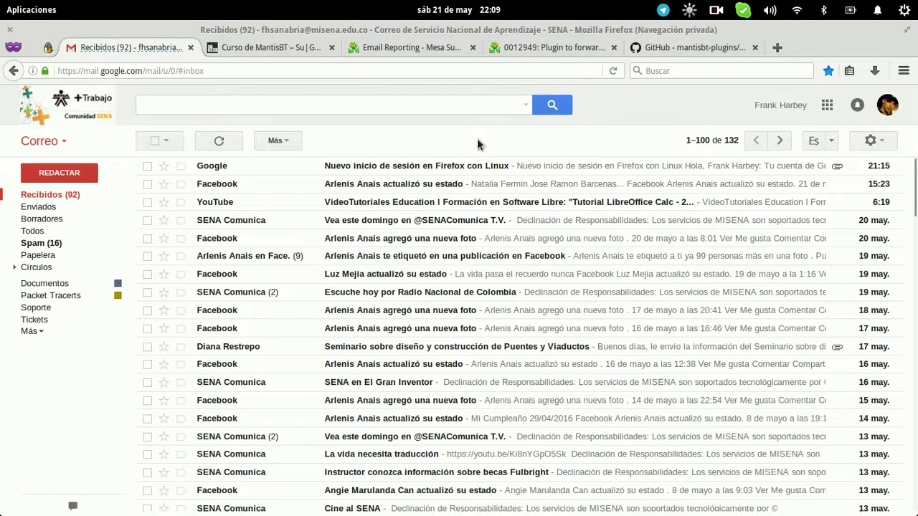
left_click(549, 48)
left_click(405, 50)
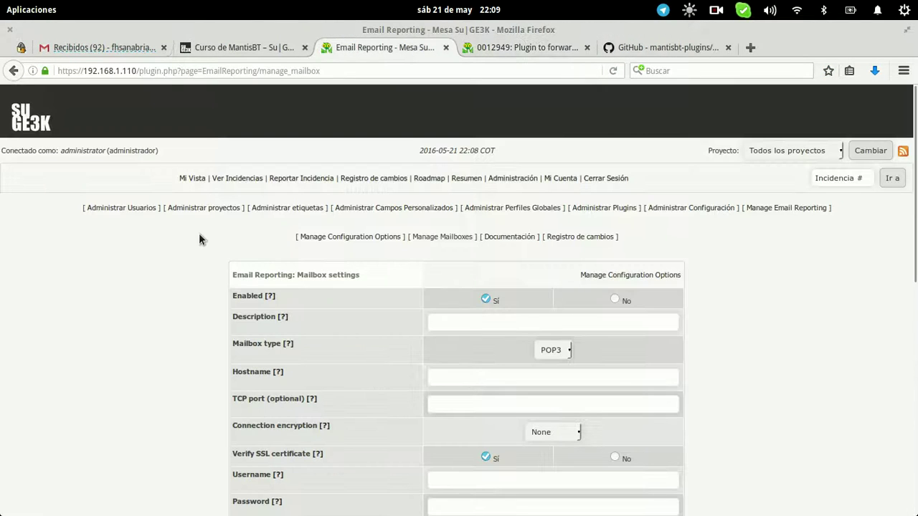
Choose Edit, pick the PRUEBA mailbox and load its settings
scroll(199, 240, "down", 10)
left_click(418, 370)
left_click(592, 393)
left_click(593, 408)
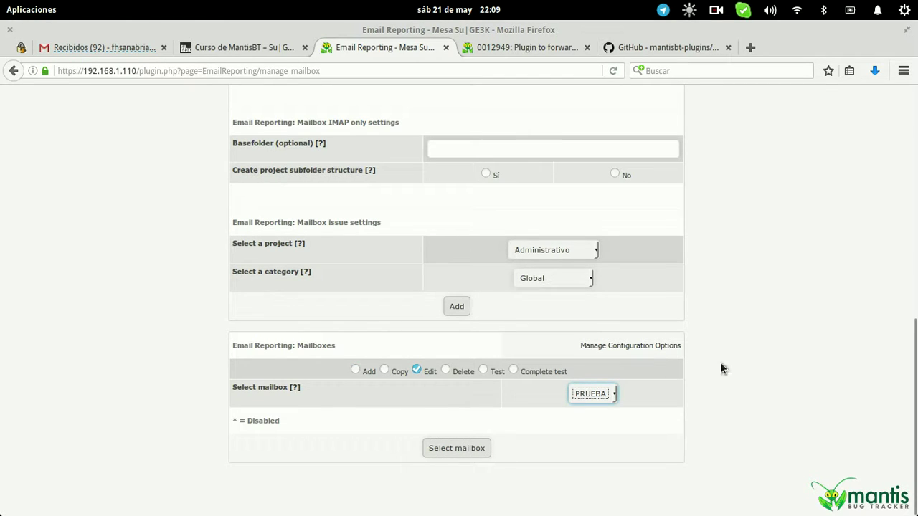
left_click(448, 448)
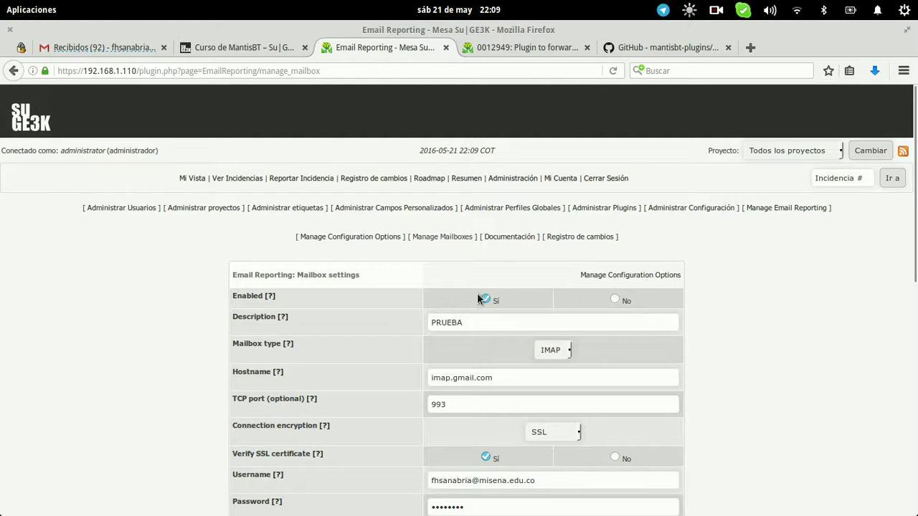
Change the mailbox description to ClienteA, keeping hostname, username and USER authentication
left_click_drag(486, 323, 420, 320)
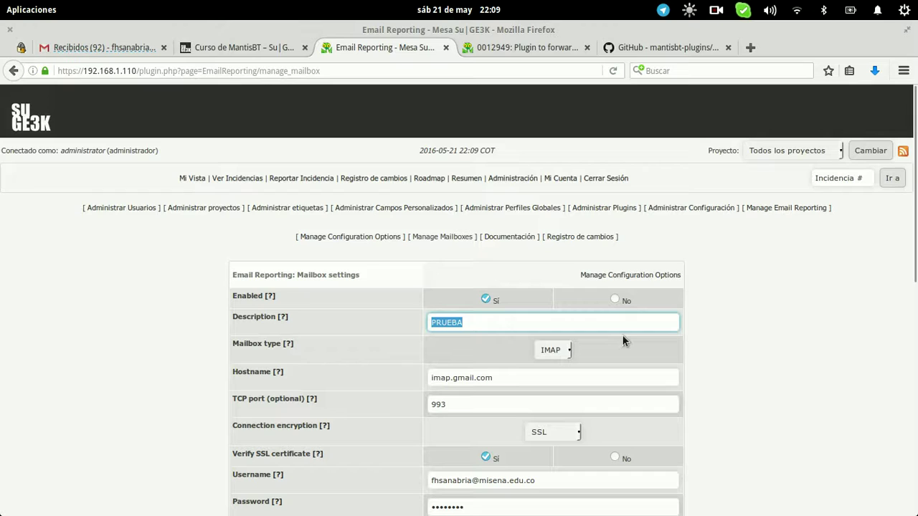
type("ClienteA")
left_click(628, 372)
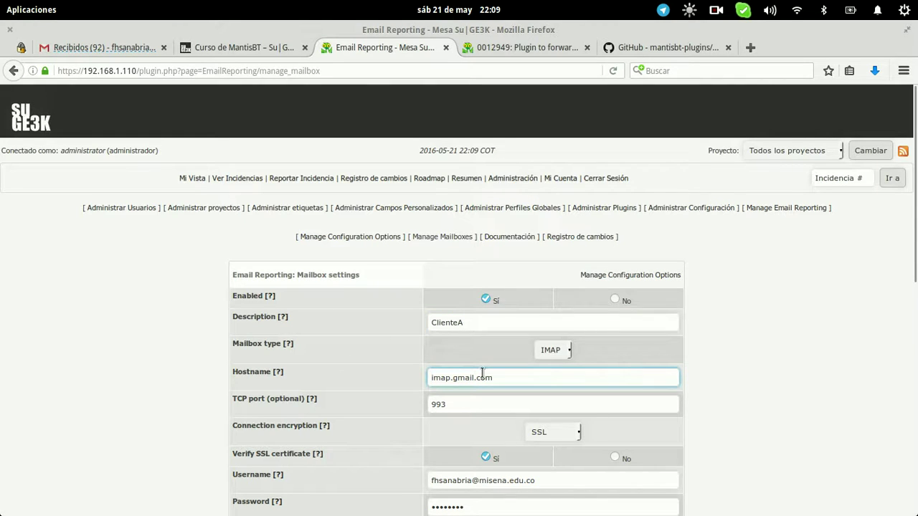
scroll(599, 386, "down", 3)
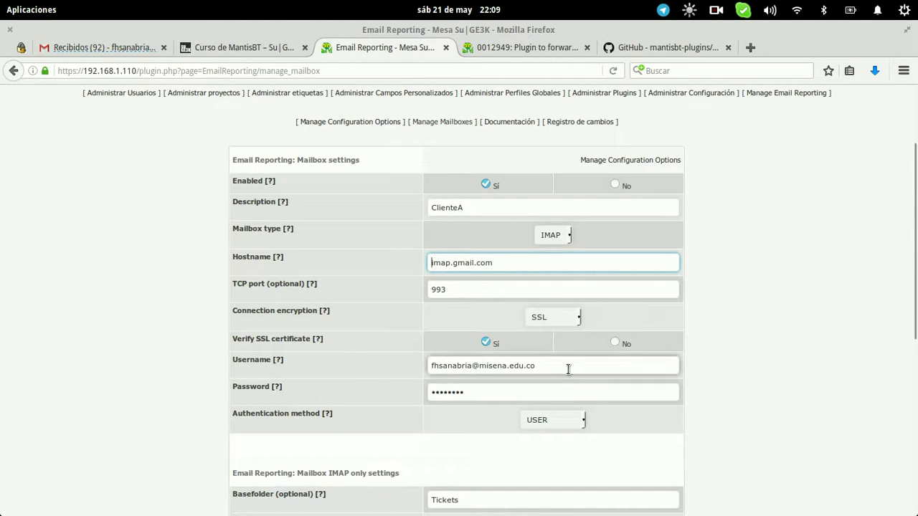
left_click_drag(572, 367, 330, 349)
left_click_drag(459, 391, 390, 392)
left_click(571, 430)
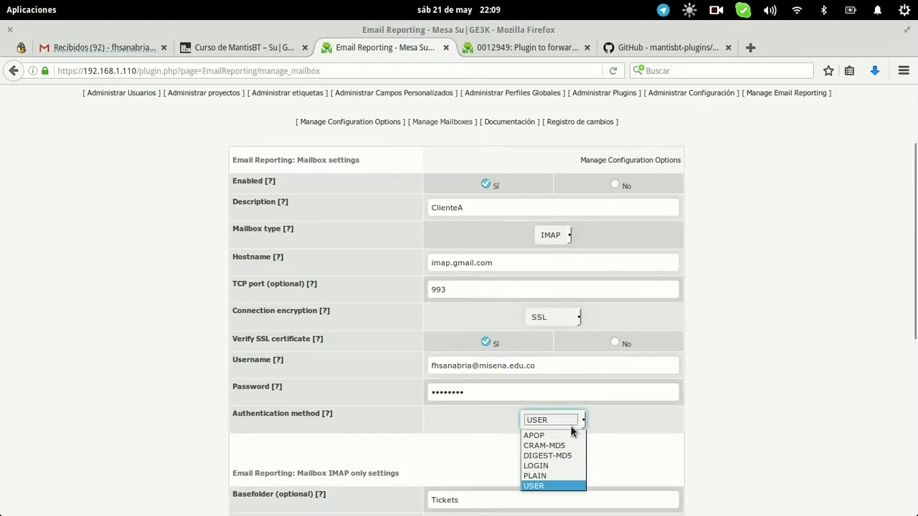
left_click(570, 424)
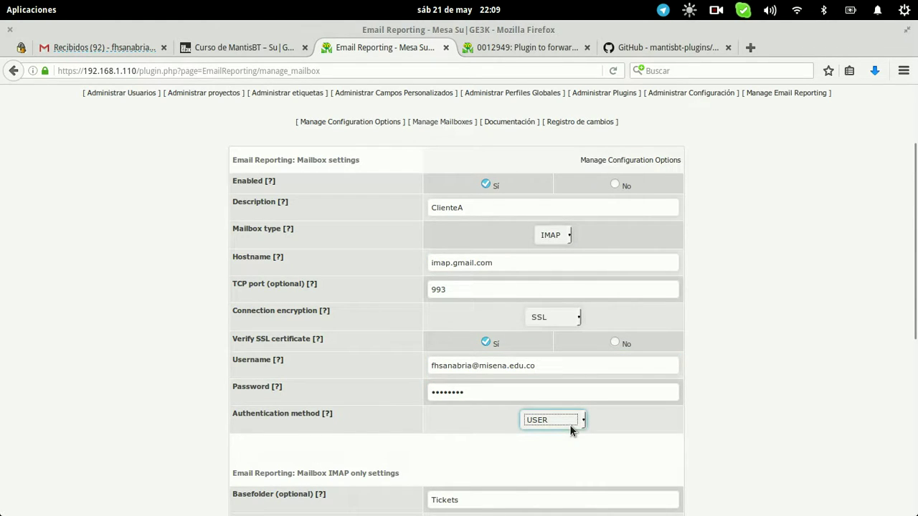
left_click(690, 393)
scroll(689, 393, "down", 3)
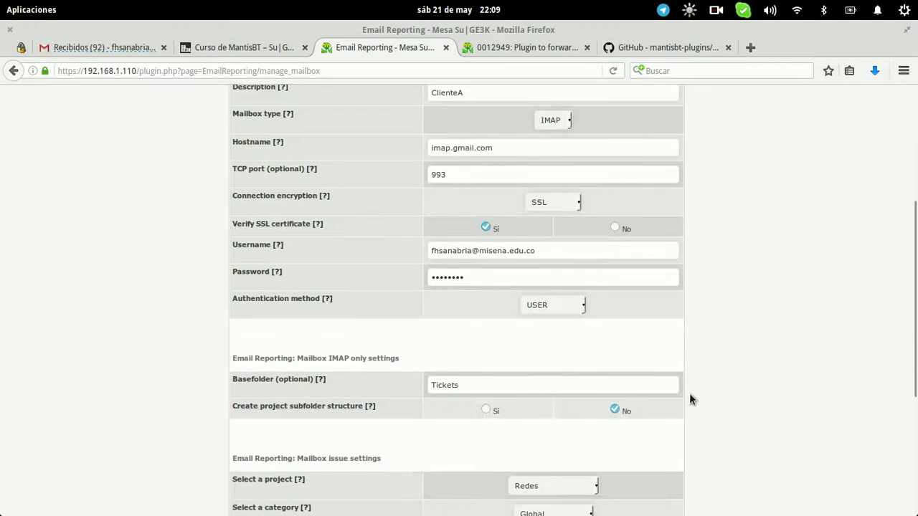
scroll(689, 393, "down", 1)
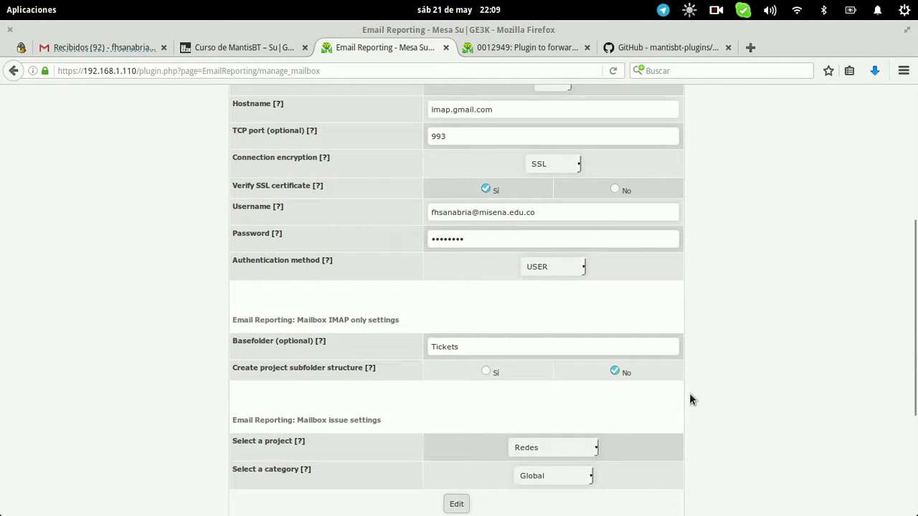
Replace the Basefolder value Tickets with ClienteA
left_click(470, 347)
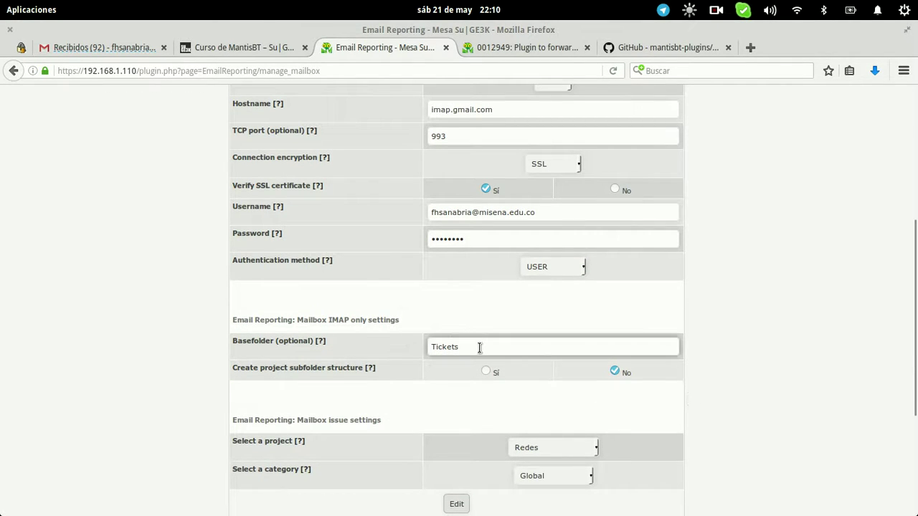
double_click(456, 346)
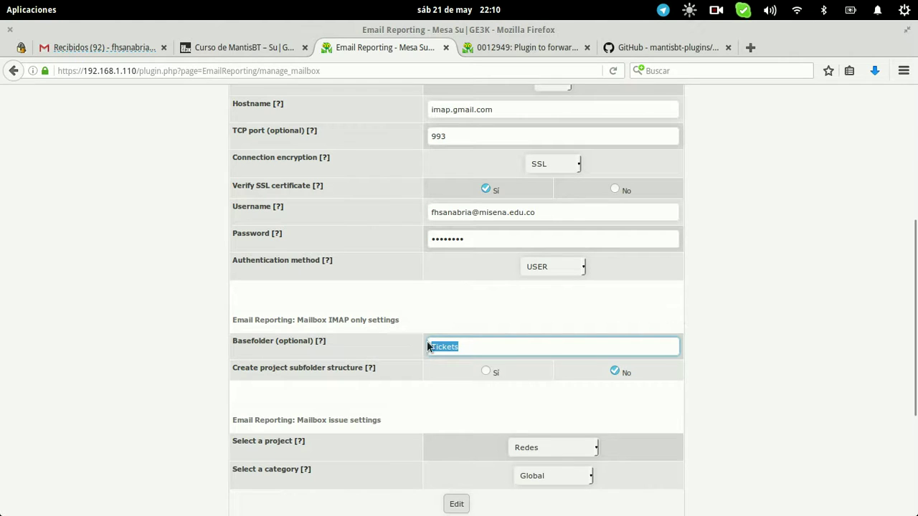
double_click(466, 349)
left_click(466, 320)
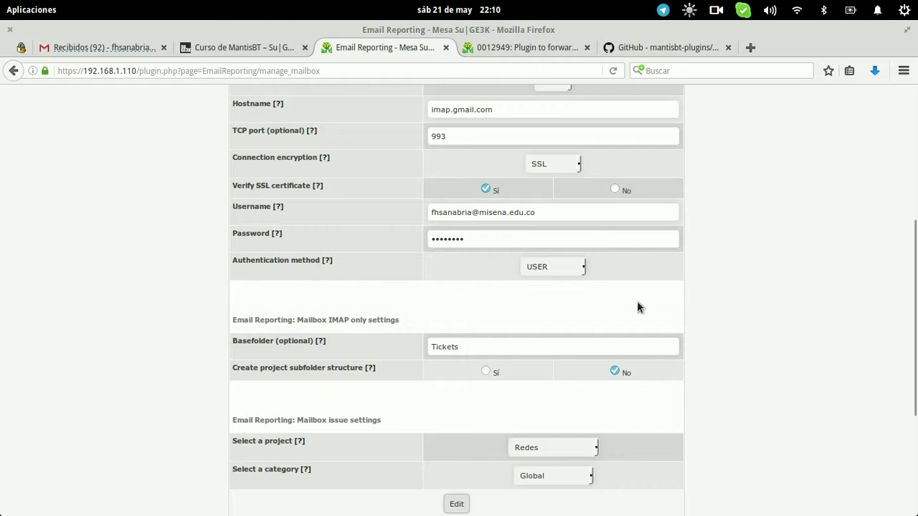
left_click(474, 346)
key("ctrl+a")
type("C")
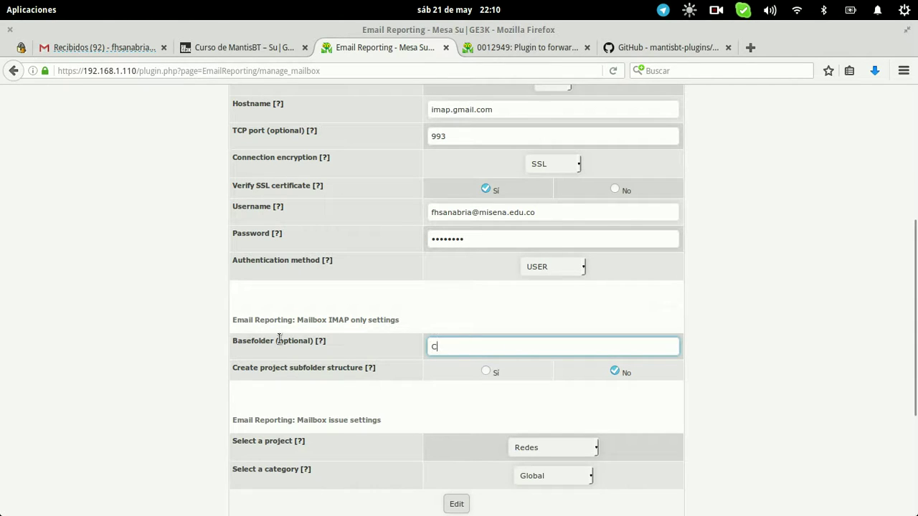
type("lienteA")
left_click(764, 254)
scroll(764, 254, "down", 2)
scroll(764, 253, "down", 3)
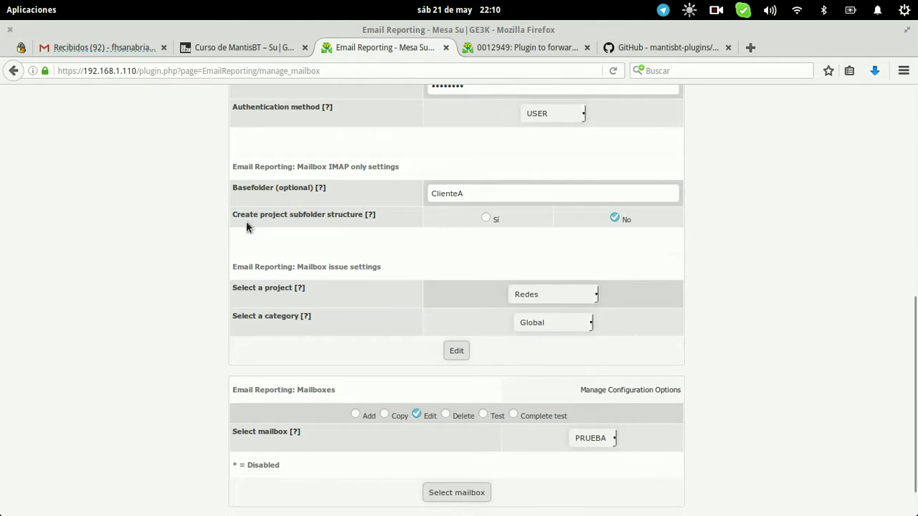
Set the mailbox's project to Redes and category to Global
left_click_drag(545, 192, 415, 190)
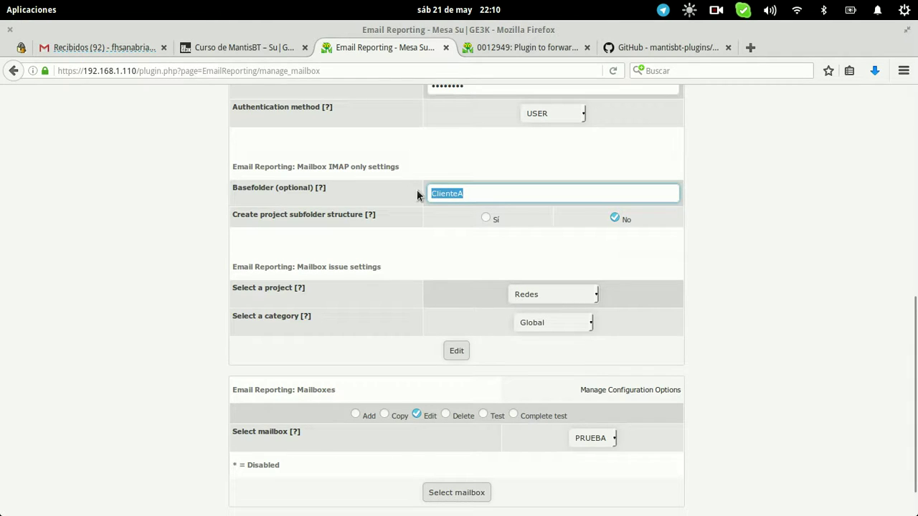
left_click(553, 296)
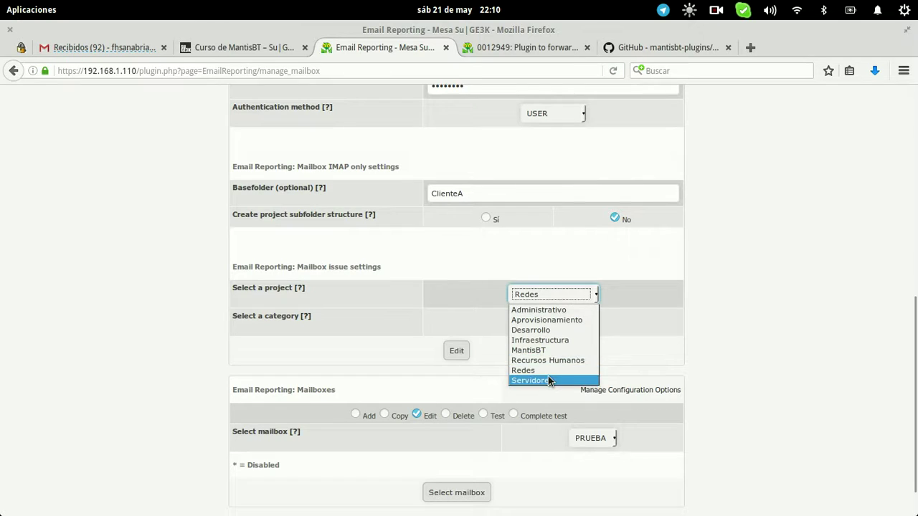
left_click(549, 378)
left_click(550, 296)
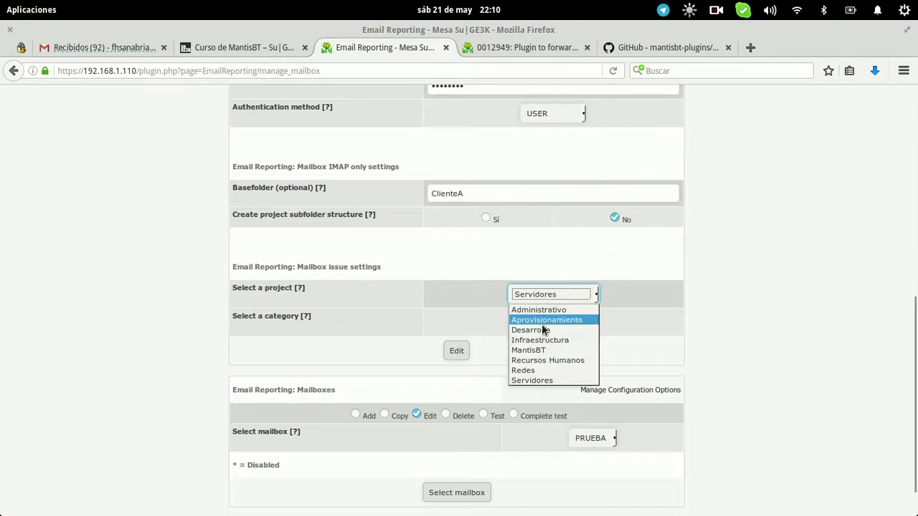
left_click(529, 372)
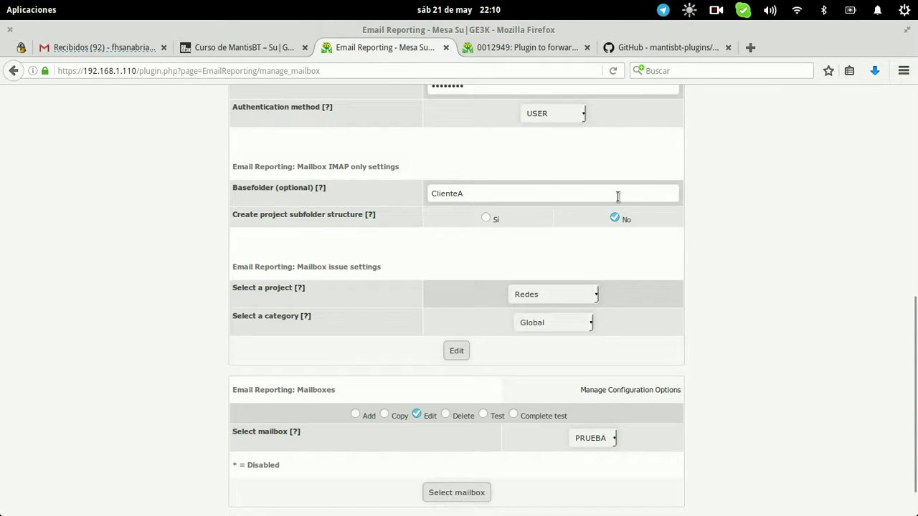
left_click(575, 322)
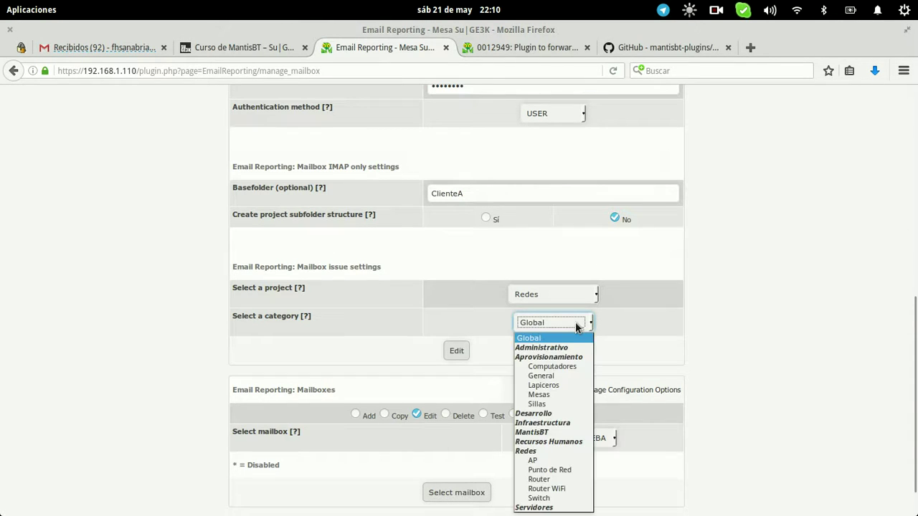
left_click(568, 337)
left_click(692, 326)
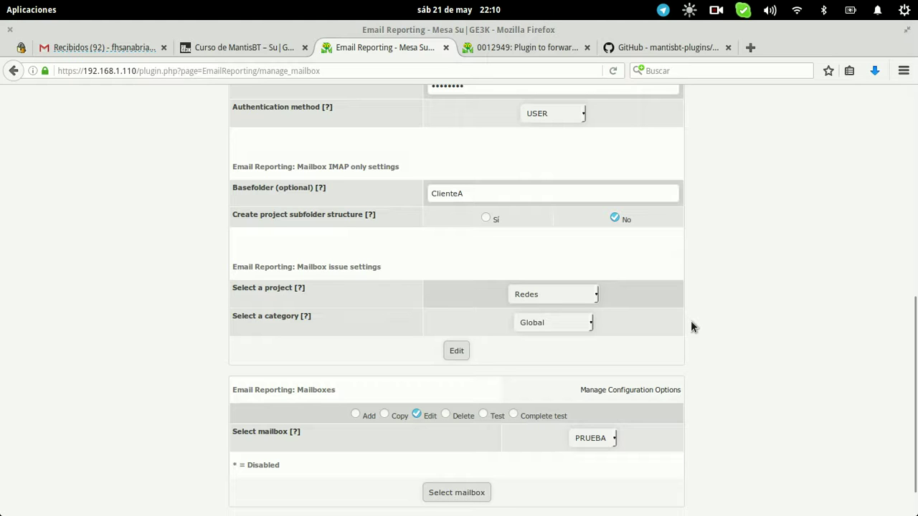
Save the edited ClienteA mailbox with the Edit button
left_click(107, 48)
left_click(401, 47)
scroll(682, 271, "up", 10)
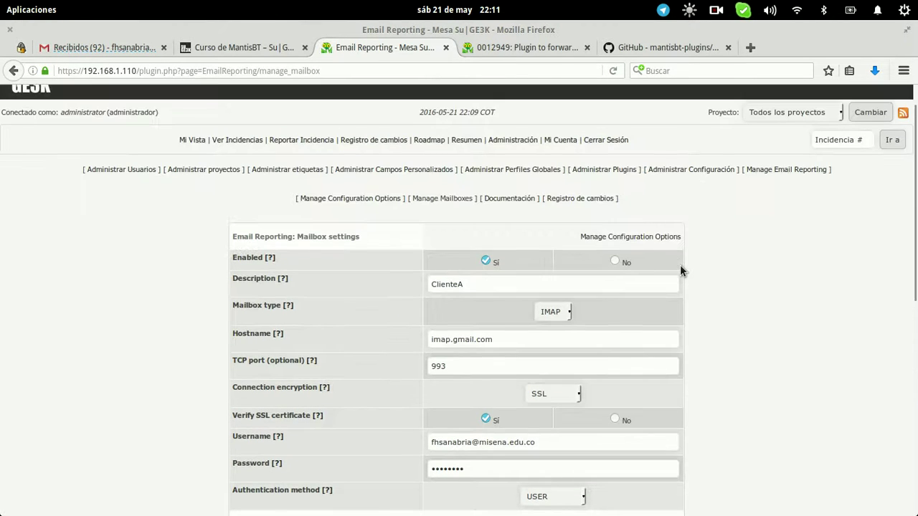
scroll(680, 270, "down", 8)
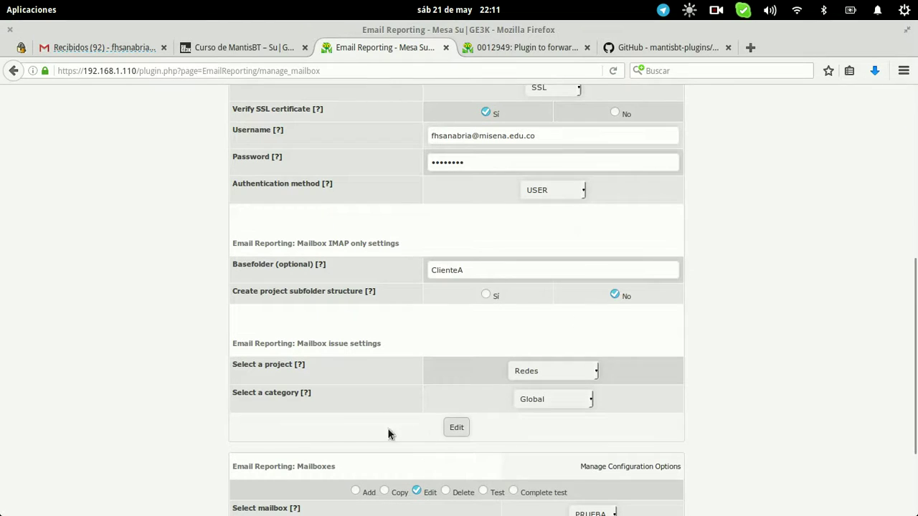
left_click(456, 428)
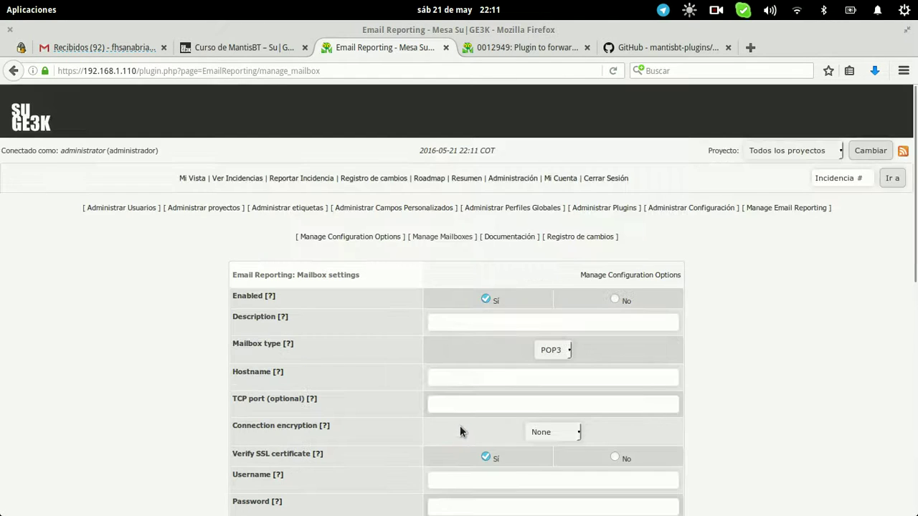
Select the ClienteA mailbox with Complete test and run the test
scroll(741, 359, "down", 8)
scroll(742, 364, "down", 3)
left_click(417, 370)
left_click(595, 391)
left_click(514, 370)
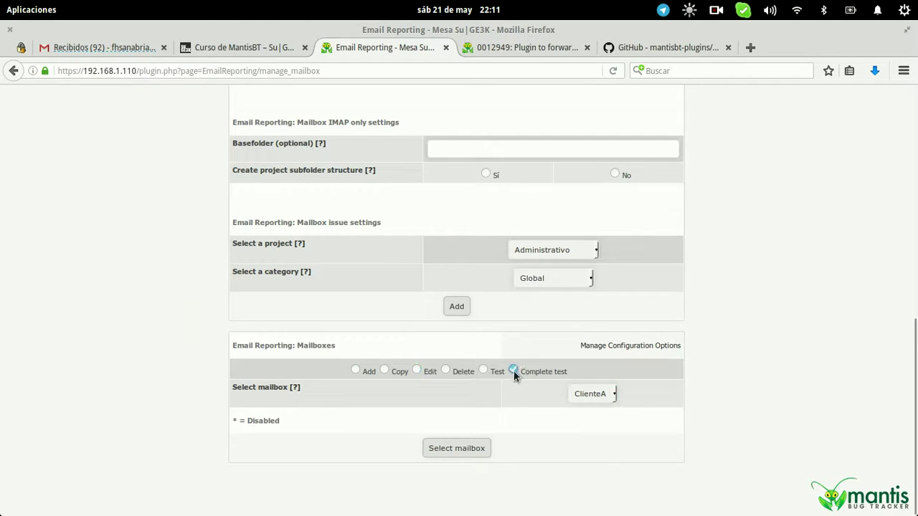
left_click(463, 450)
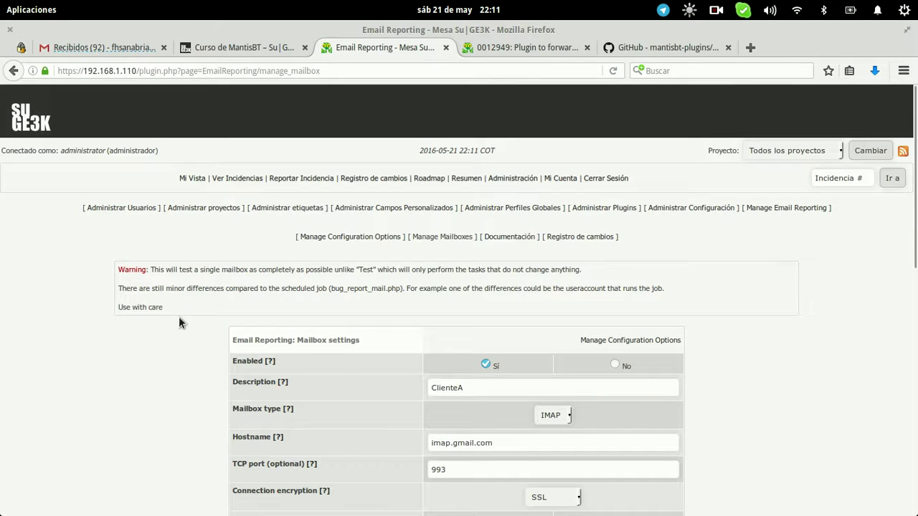
scroll(178, 316, "down", 8)
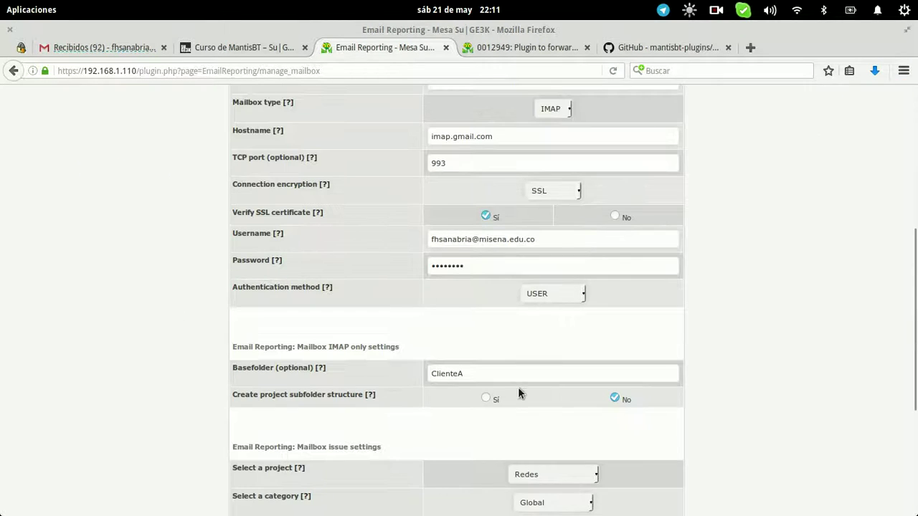
scroll(556, 354, "down", 6)
left_click(470, 310)
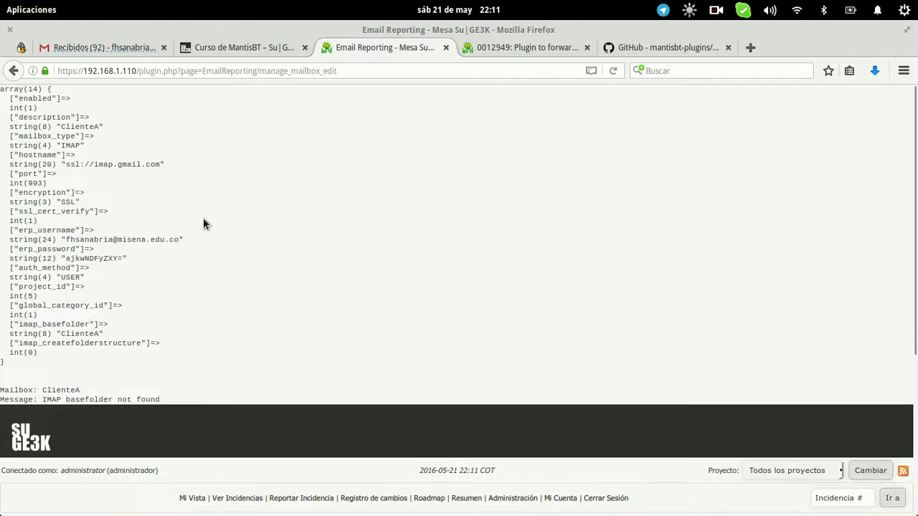
Read the test output, finding the 'IMAP basefolder not found' error
left_click_drag(185, 400, 3, 86)
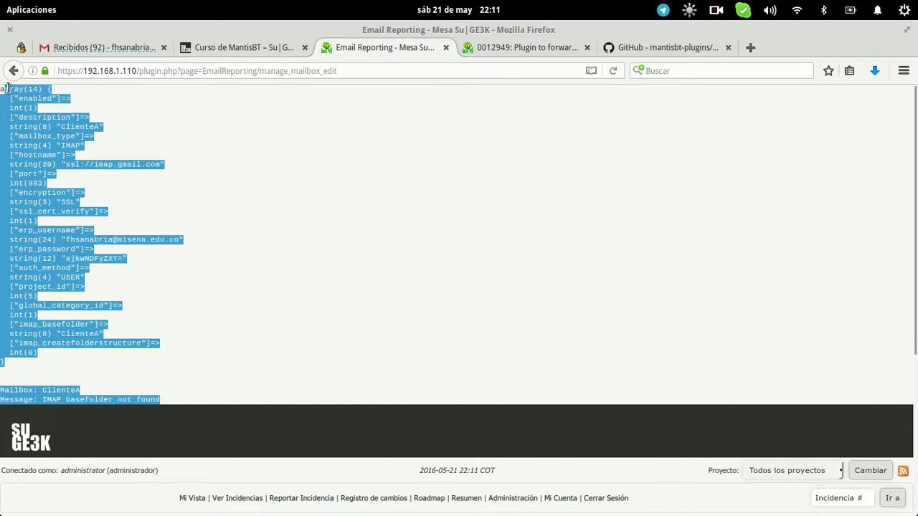
left_click(261, 226)
scroll(261, 227, "down", 5)
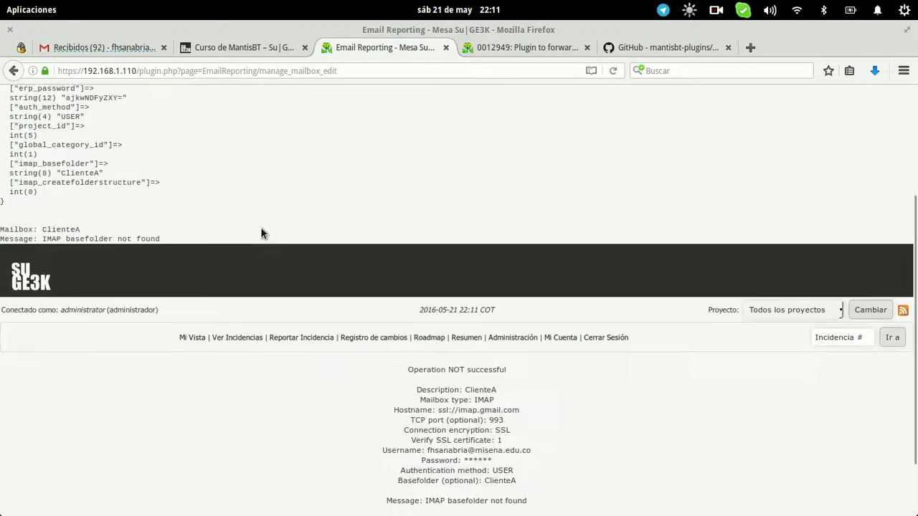
left_click_drag(46, 207, 193, 211)
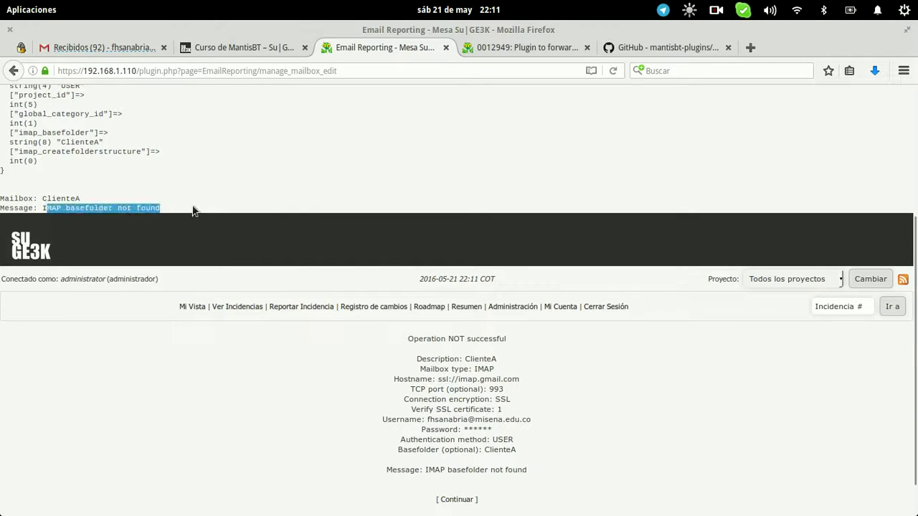
left_click(194, 211)
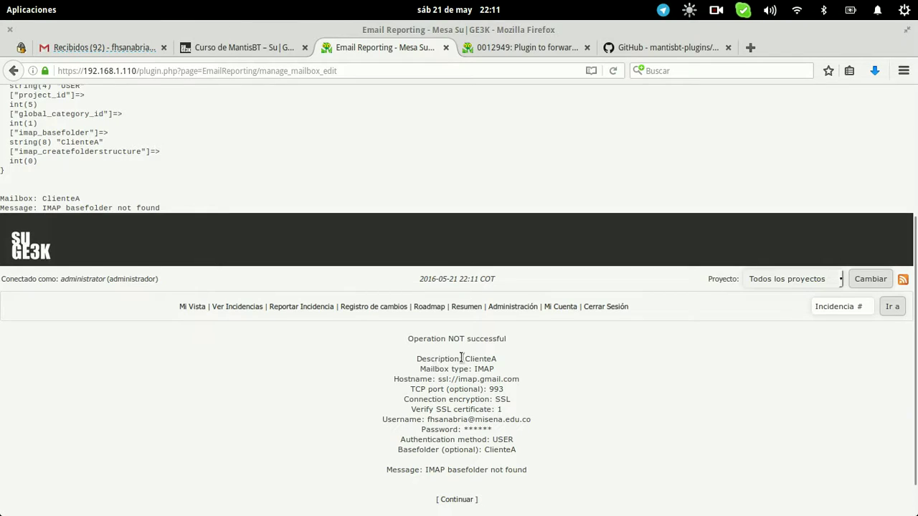
left_click_drag(404, 358, 492, 371)
left_click(507, 399)
scroll(506, 399, "down", 1)
left_click_drag(439, 407, 523, 406)
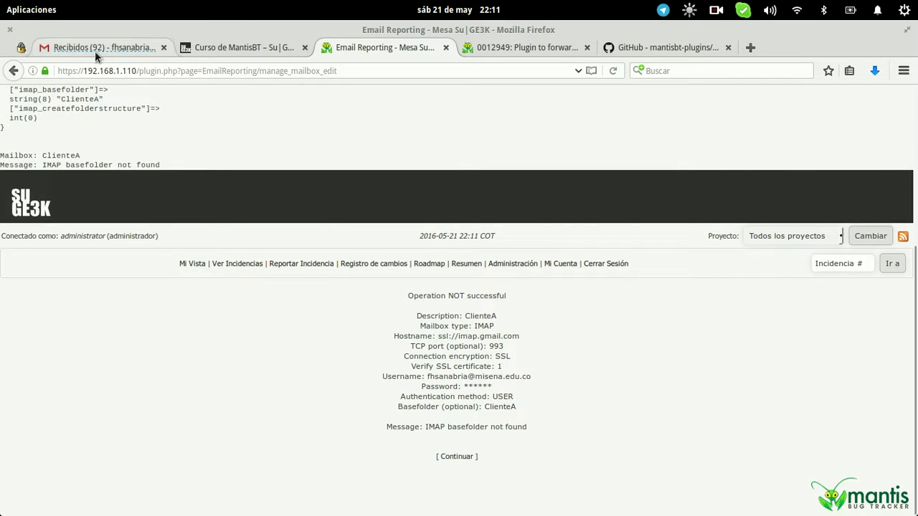
left_click(95, 48)
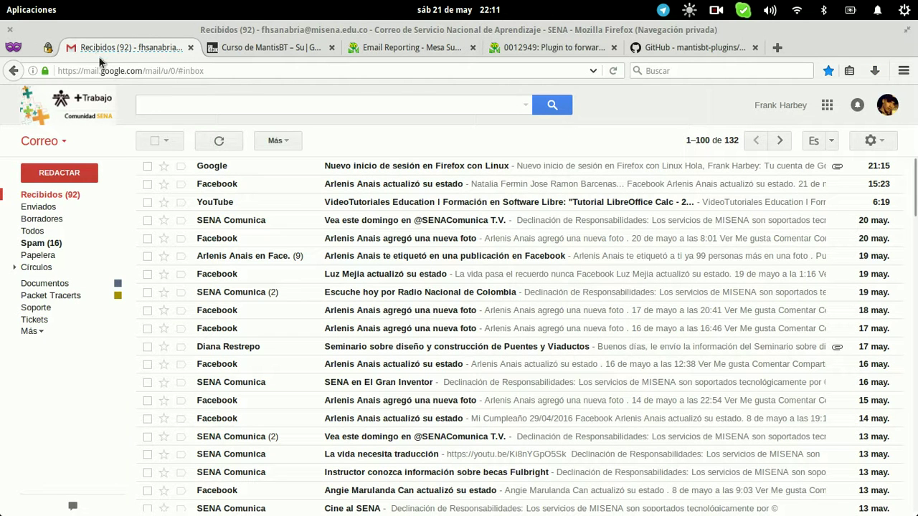
Create a Gmail label named Clientes via Administrar etiquetas, then go back to MantisBT
left_click(35, 331)
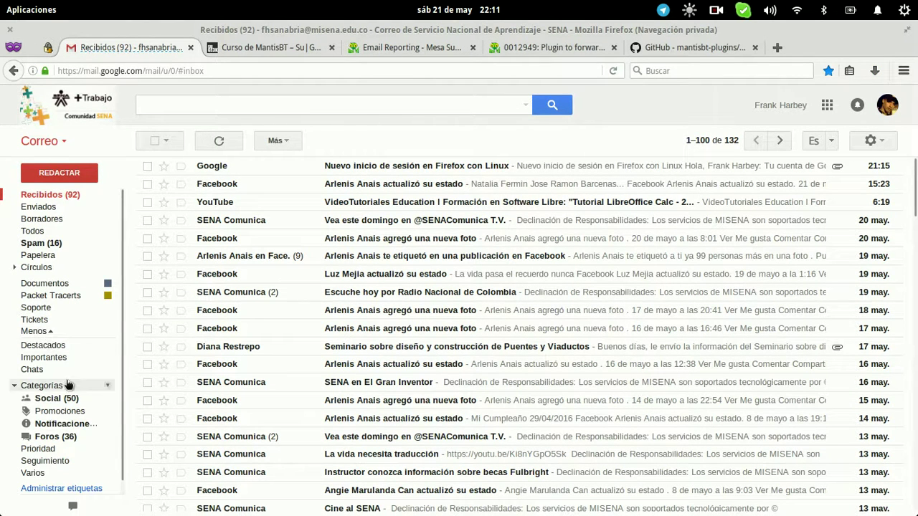
left_click(71, 491)
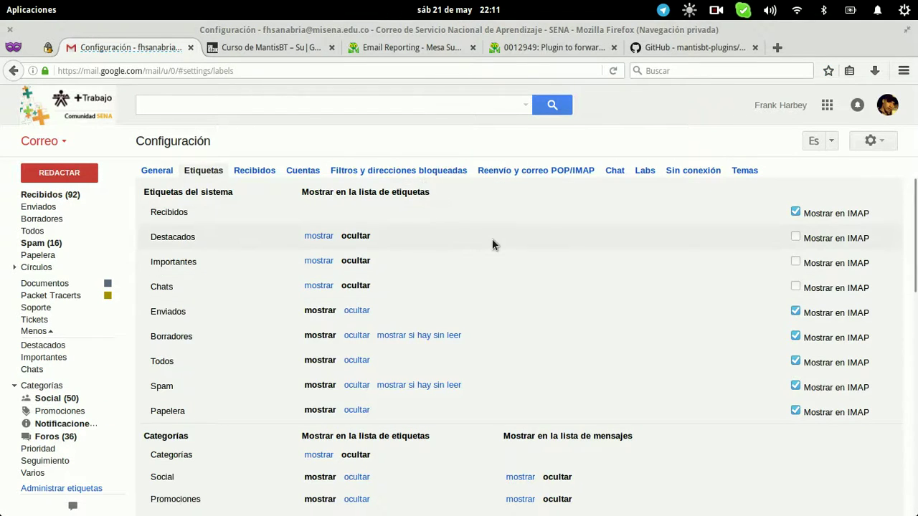
scroll(492, 244, "down", 6)
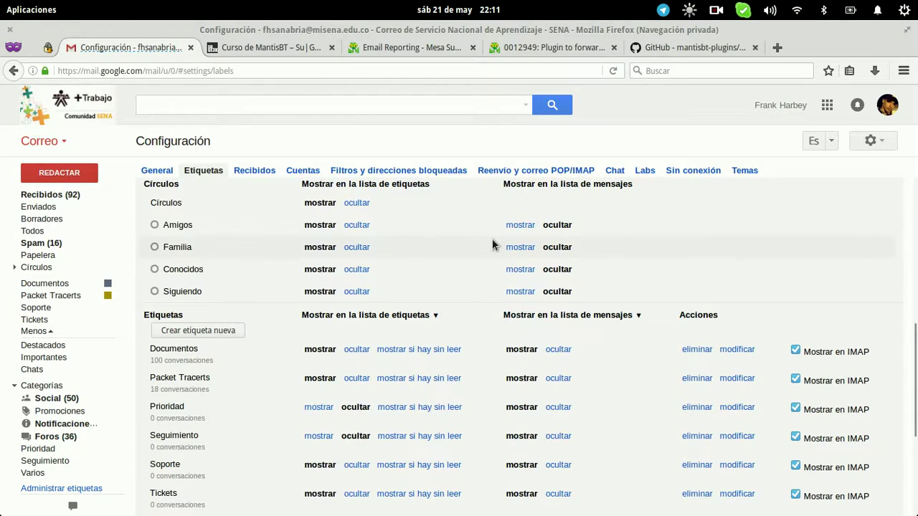
scroll(492, 244, "down", 4)
scroll(492, 244, "up", 2)
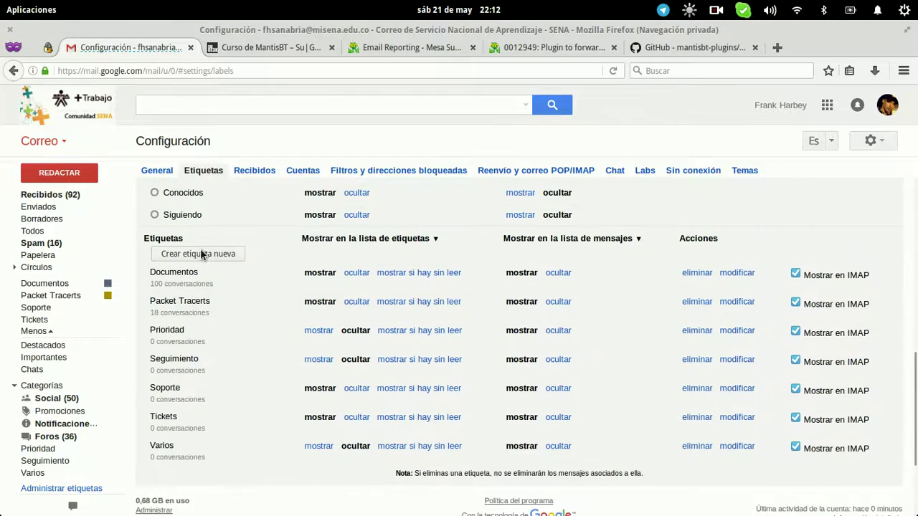
left_click(200, 252)
type("Clientes")
left_click(332, 352)
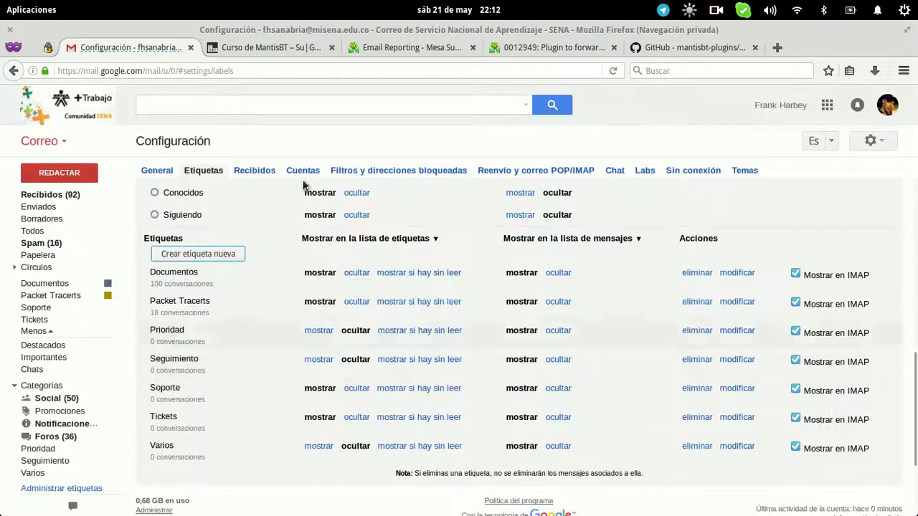
left_click(423, 48)
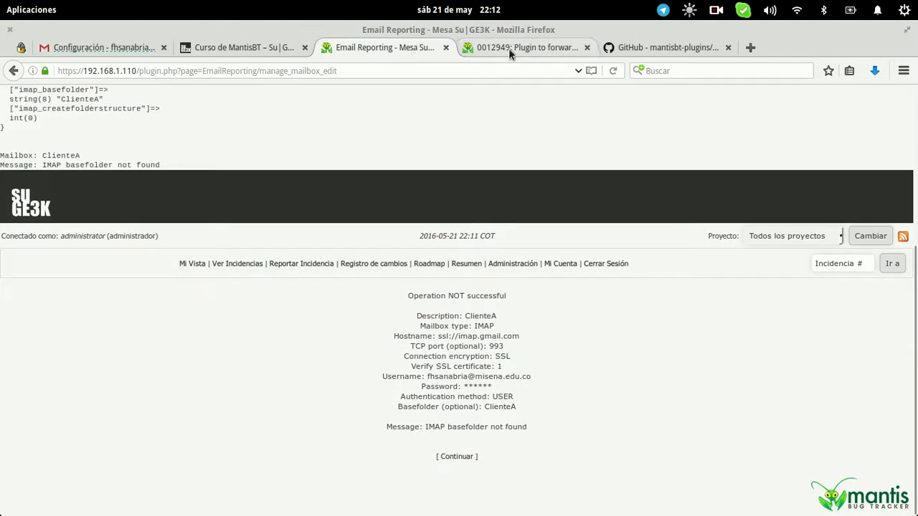
Run a complete mailbox test on ClienteA and check the success message and base folder setting
left_click(470, 457)
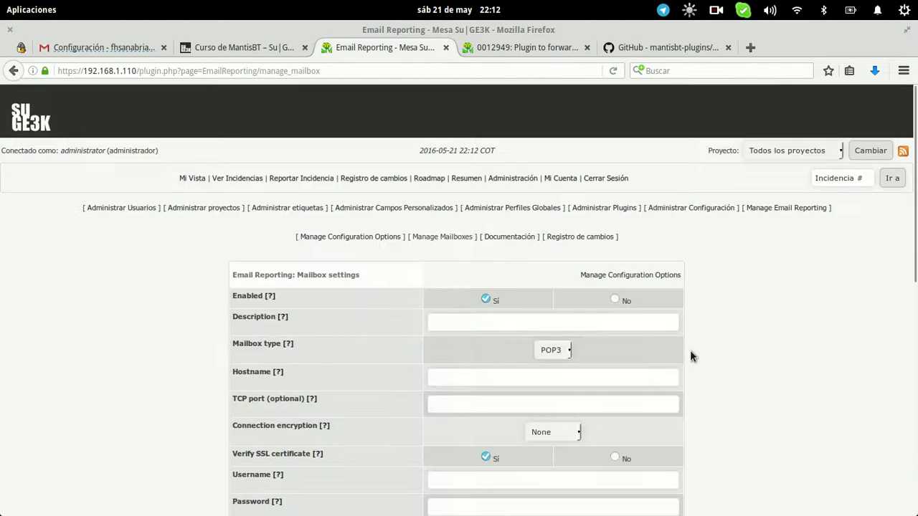
scroll(690, 350, "down", 10)
left_click(542, 372)
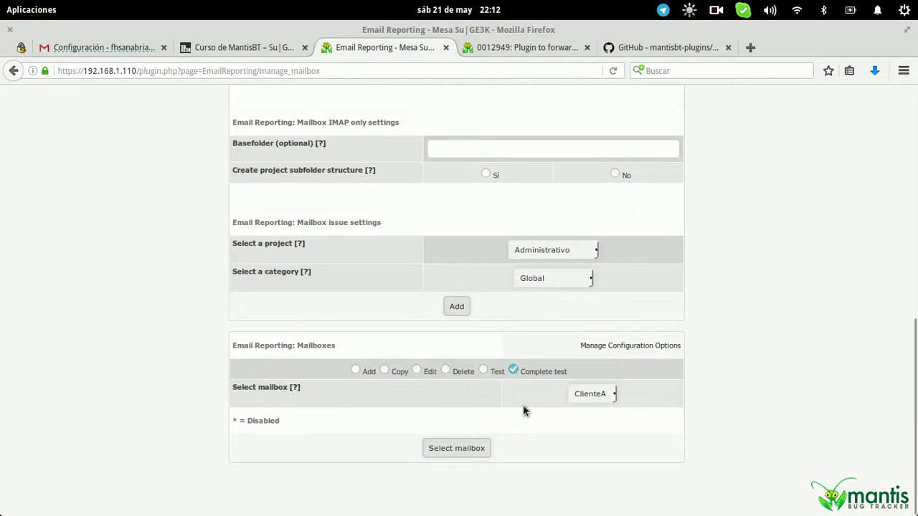
left_click(456, 448)
scroll(769, 288, "down", 10)
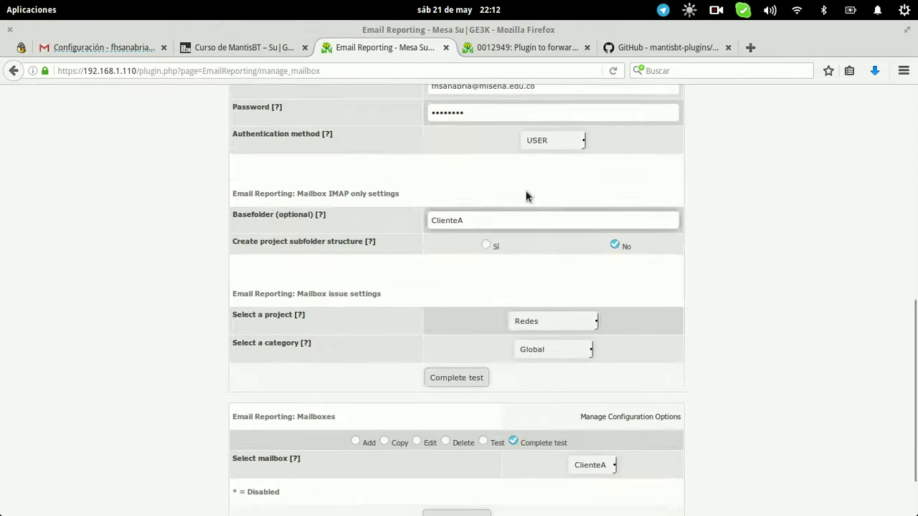
left_click(474, 375)
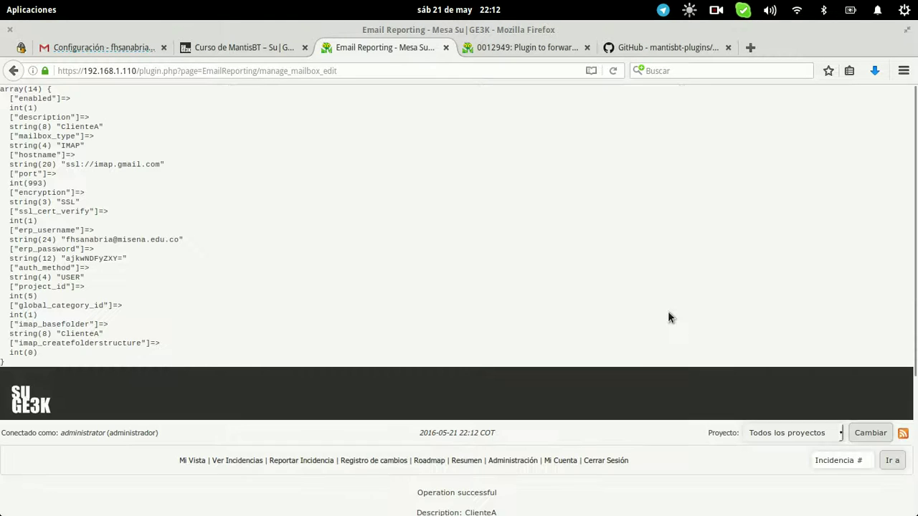
scroll(667, 311, "down", 5)
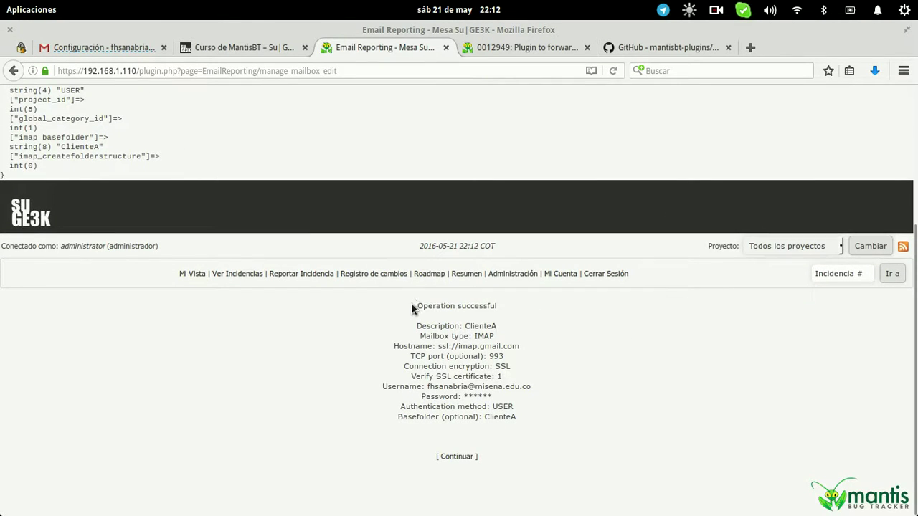
left_click_drag(415, 306, 519, 307)
left_click_drag(468, 416, 518, 420)
Continue past the saved mailbox confirmation to My View, then go to the Gmail settings
left_click(463, 459)
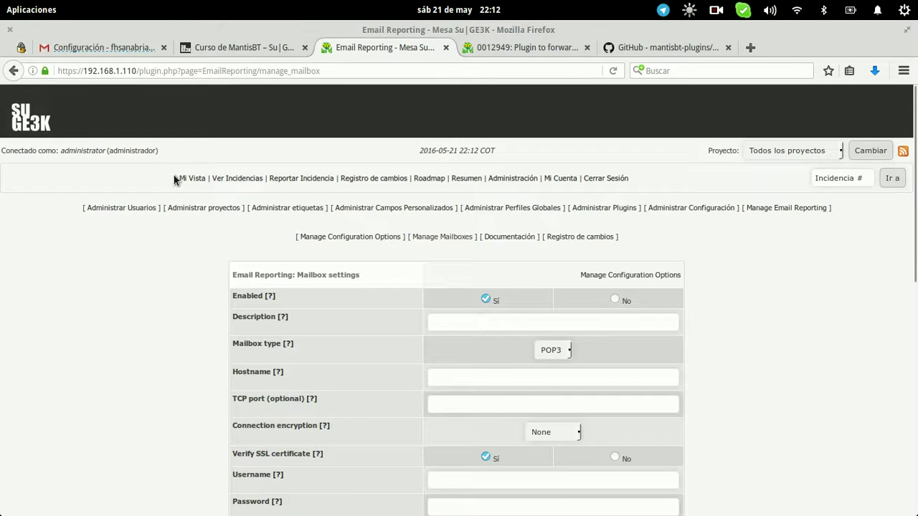
left_click(189, 179)
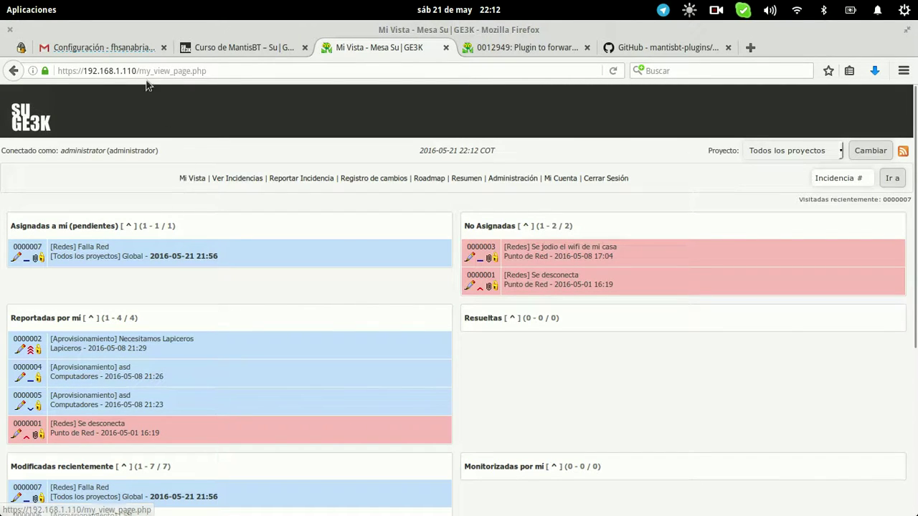
left_click(132, 50)
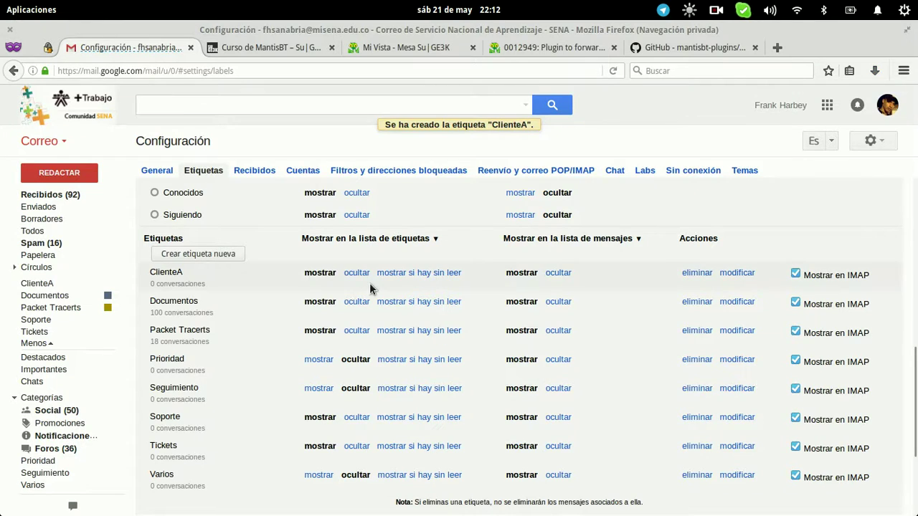
Edit the client-address filter in Filtros so it applies the ClienteA label rather than Tickets
left_click(389, 170)
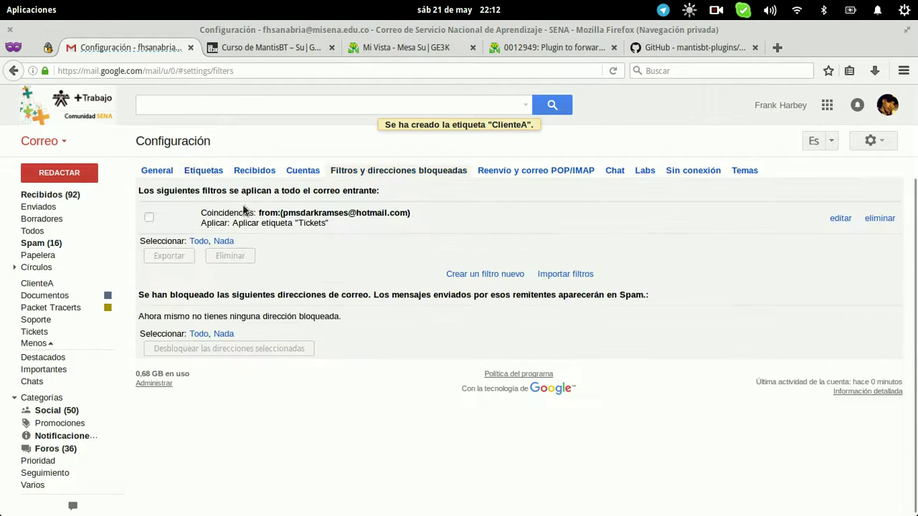
left_click(839, 218)
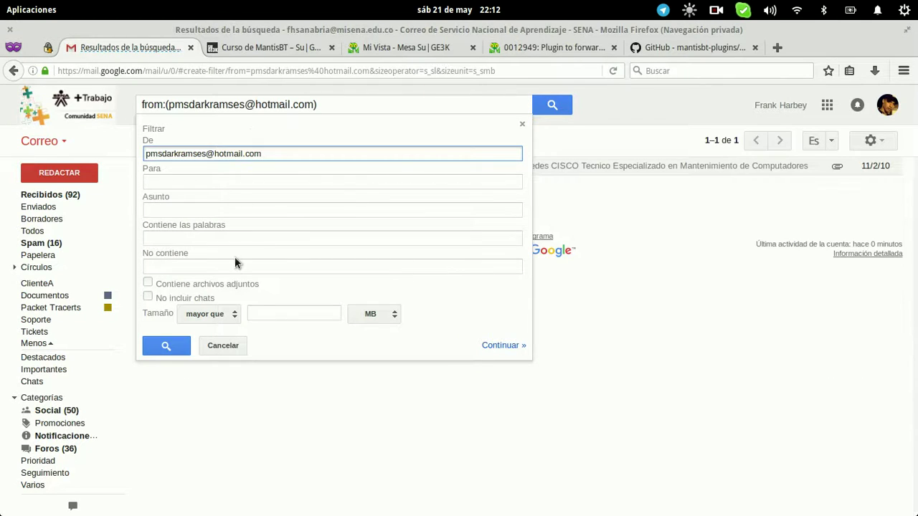
left_click_drag(277, 154, 147, 153)
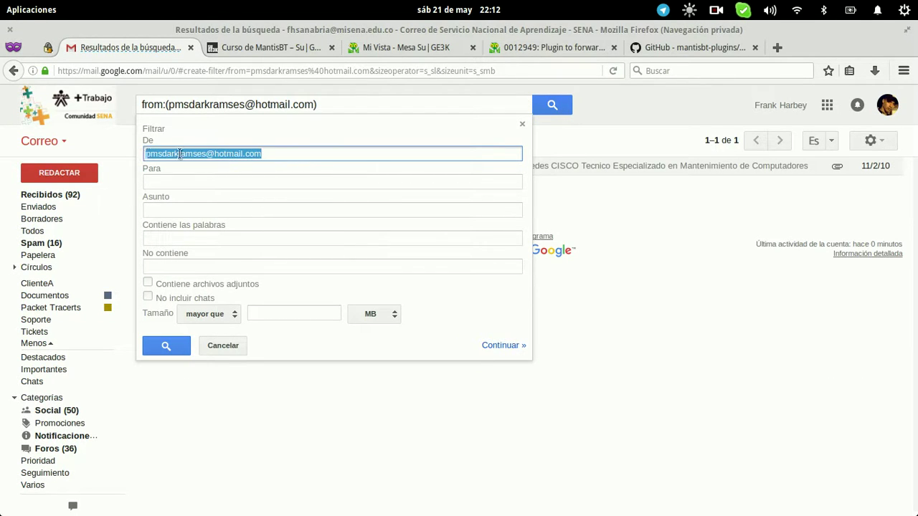
left_click(208, 154)
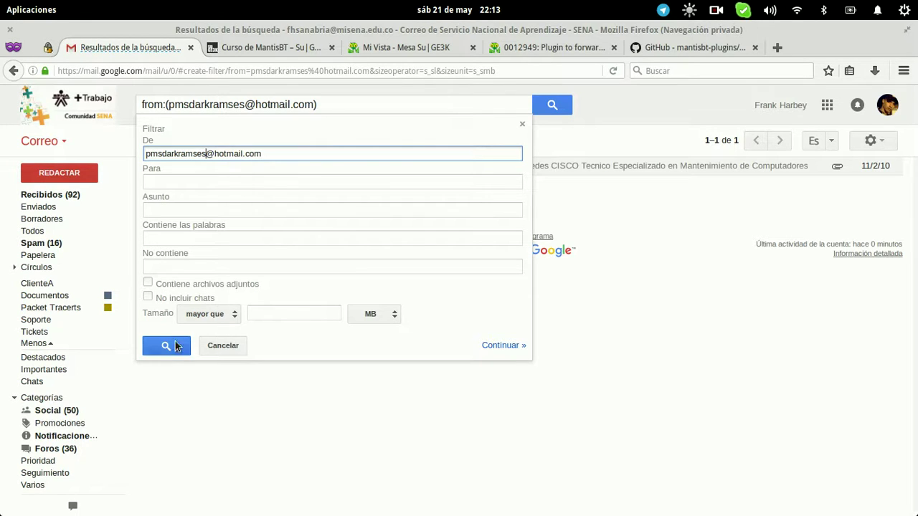
left_click(502, 345)
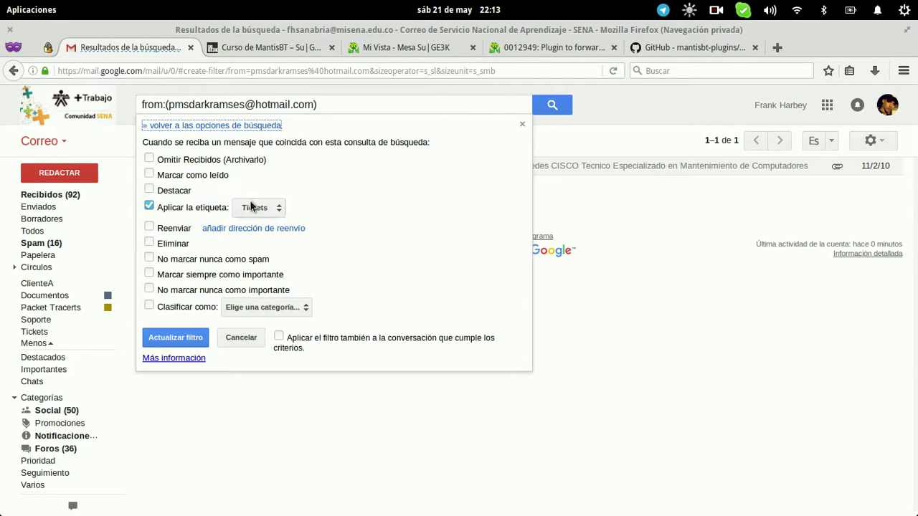
left_click(250, 207)
left_click(290, 131)
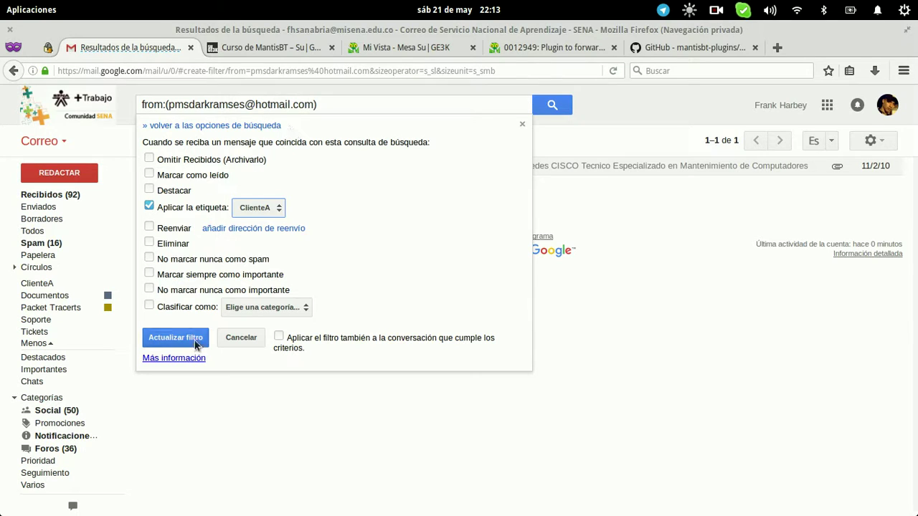
left_click(180, 337)
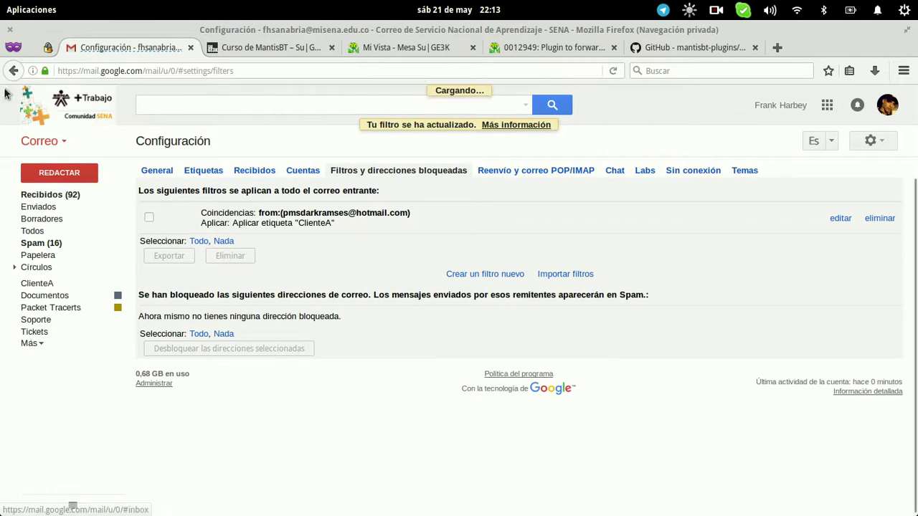
key("super")
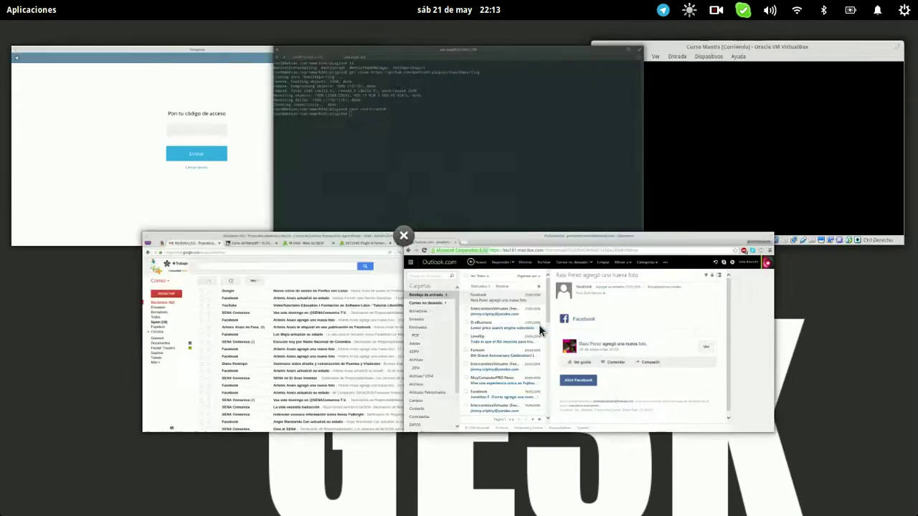
Send the Gmail account a message 'Falla con SWITCH 1' with body 'Se presenta falla con SW 1'
left_click(538, 324)
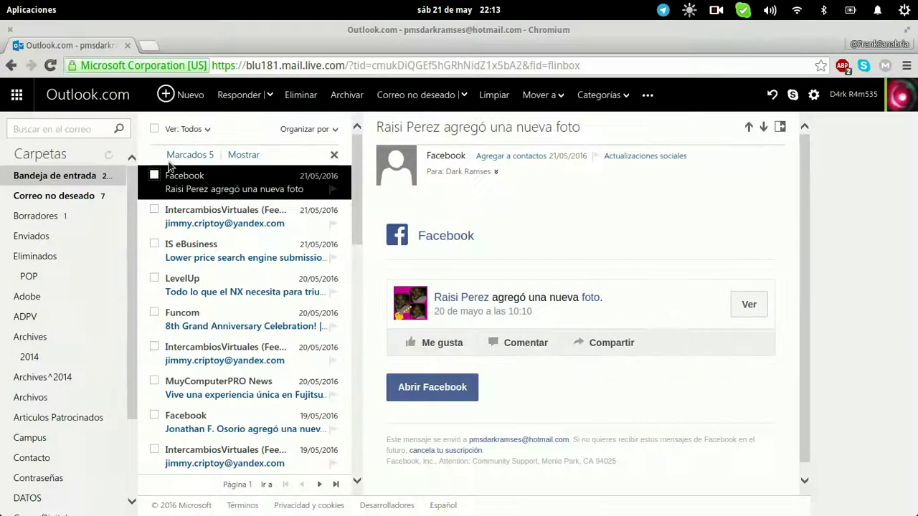
left_click(172, 95)
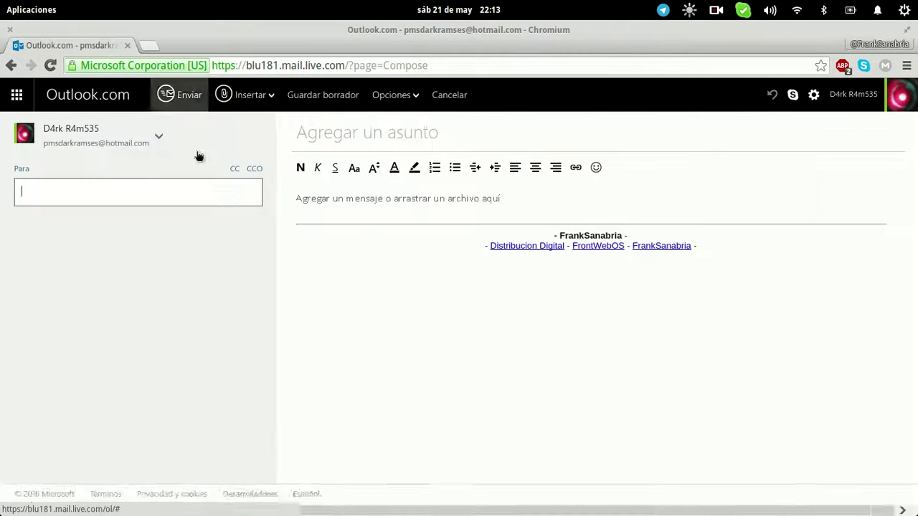
left_click(225, 197)
type("fhsan")
key("Return")
left_click(383, 136)
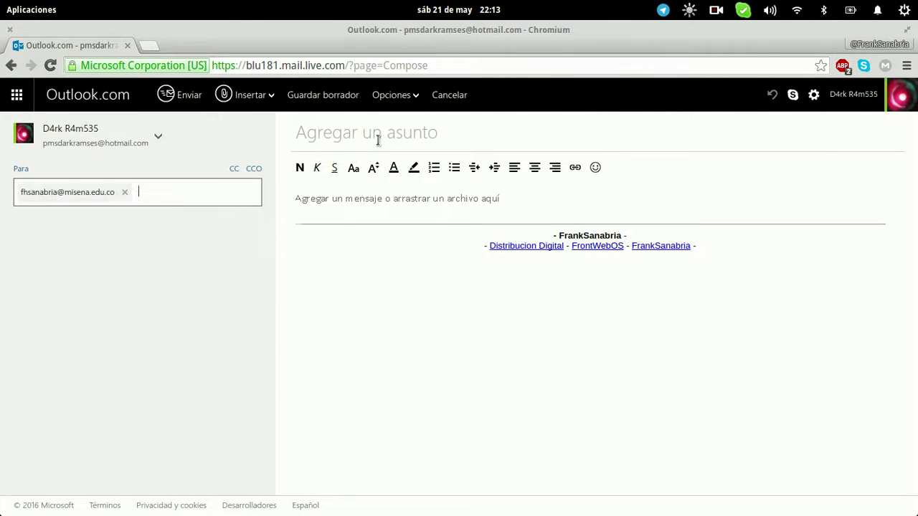
type("Falla con SWITCH 1")
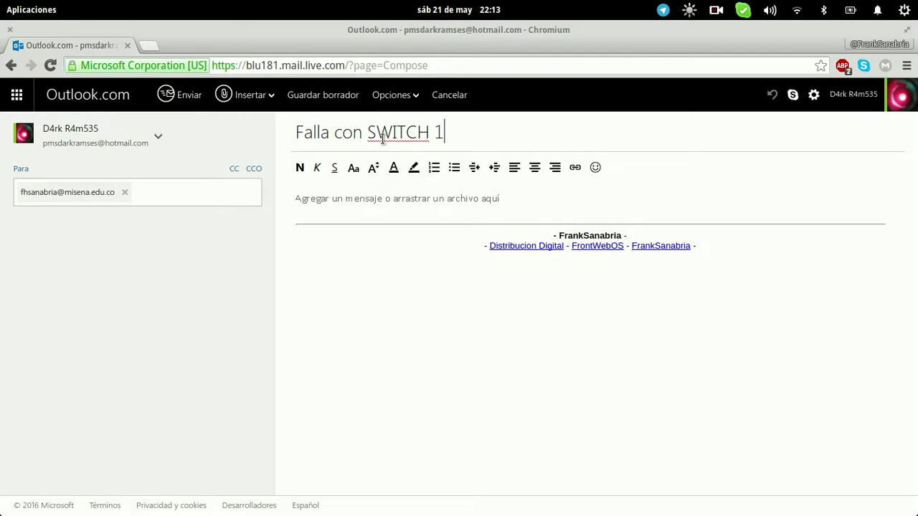
left_click(381, 203)
type("Se presenta falla con SW 1")
left_click(181, 105)
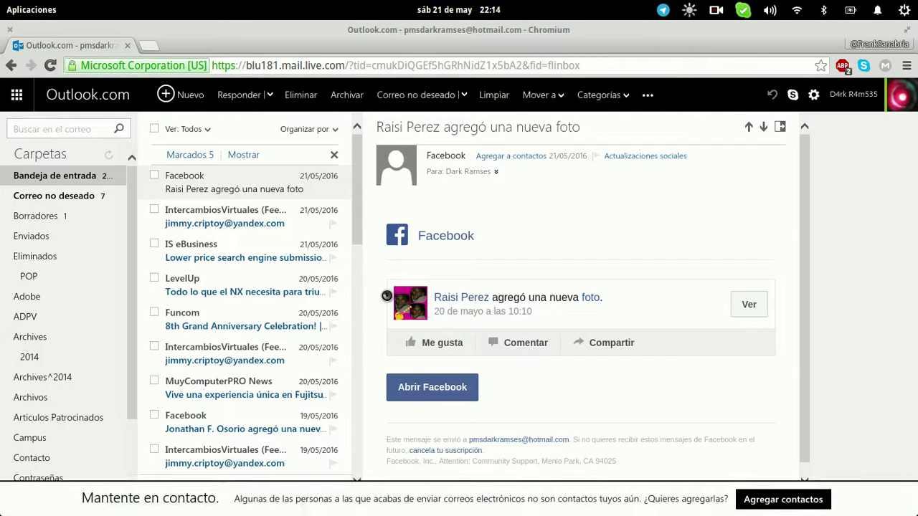
Refresh the Gmail inbox to confirm 'Falla con SWITCH 1' arrived labelled ClienteA, then return to Mi Vista
key("super+w")
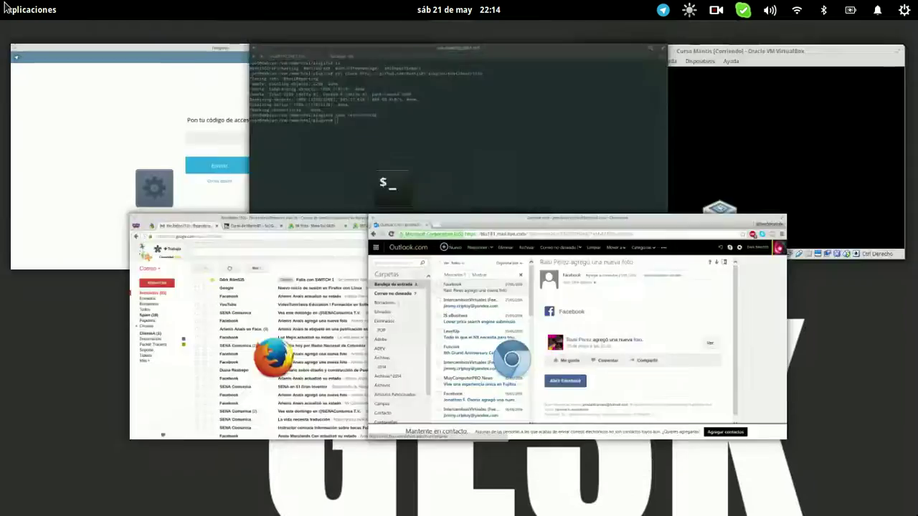
left_click(337, 355)
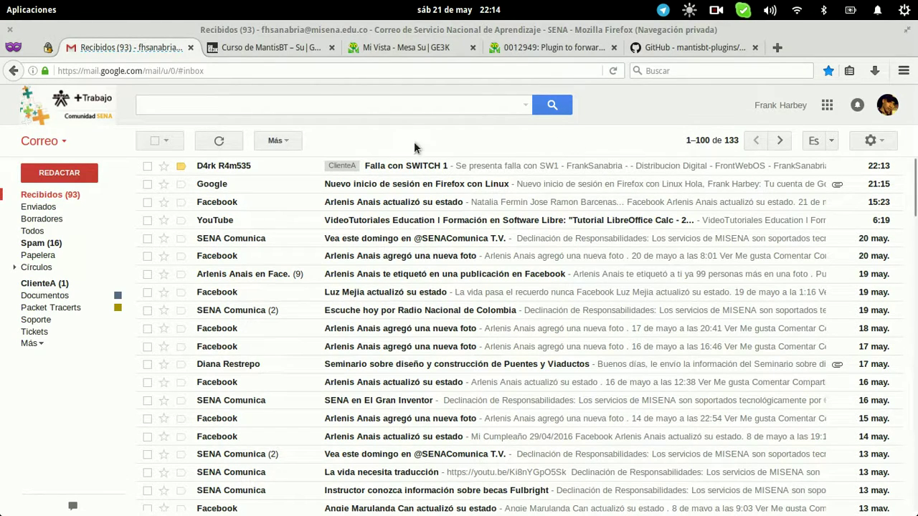
left_click(219, 141)
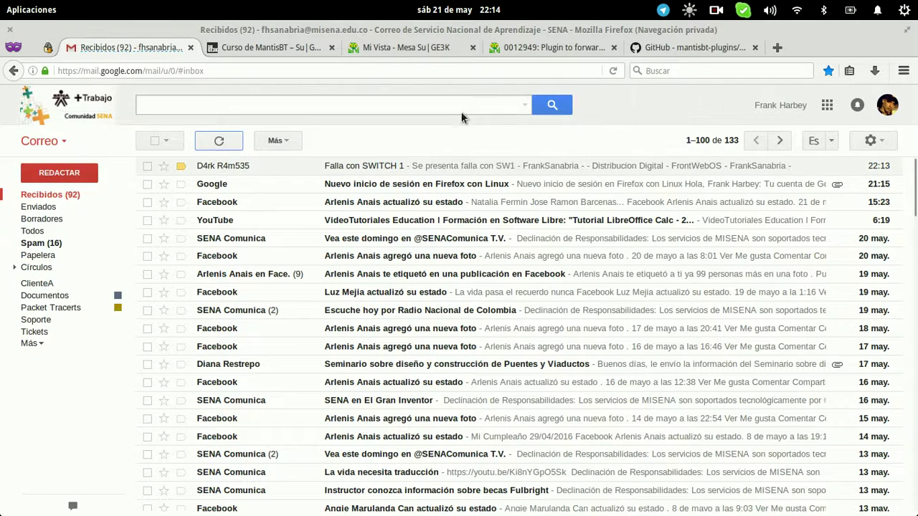
left_click(373, 49)
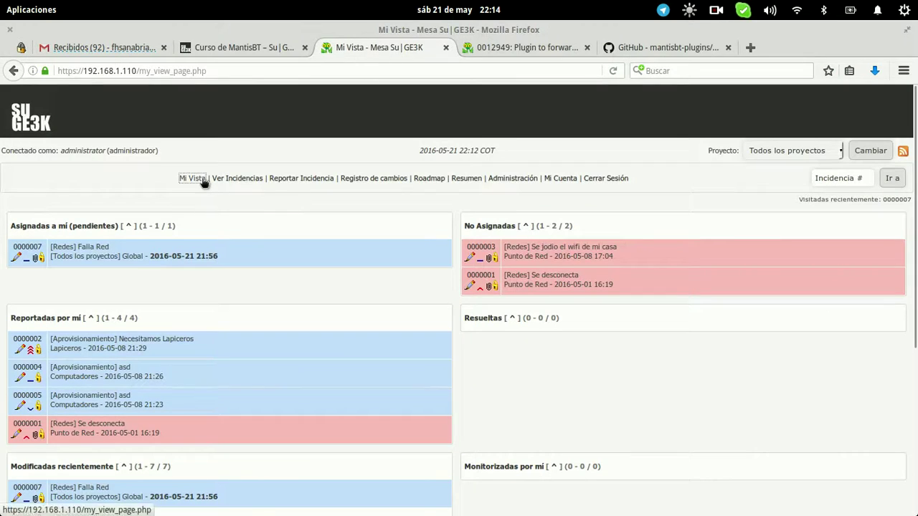
Reload My View and open issue 0000008 'Falla con SWITCH 1', noting its reporter is Mail
left_click(190, 179)
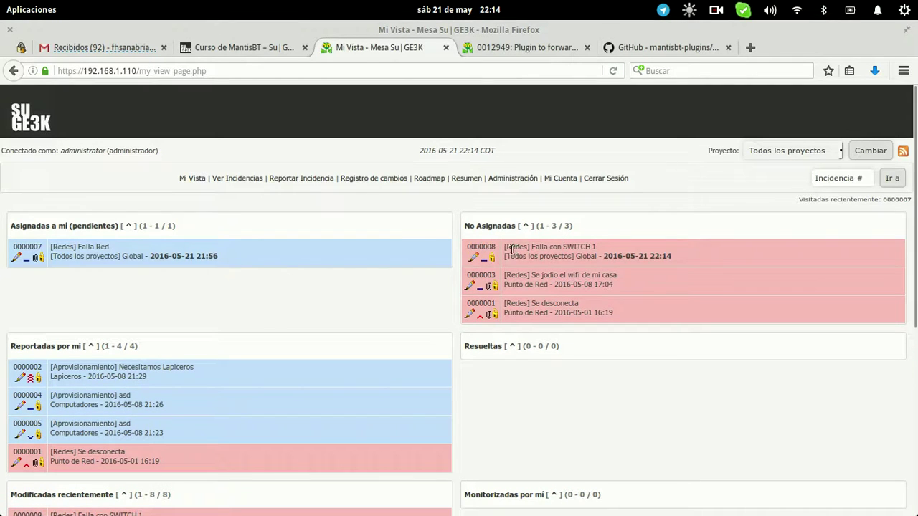
left_click(480, 247)
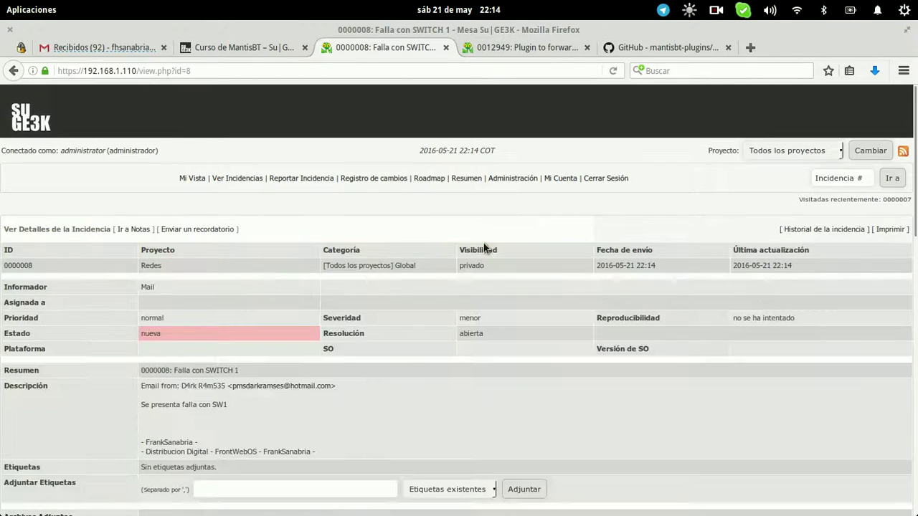
left_click_drag(165, 286, 137, 280)
scroll(51, 464, "down", 3)
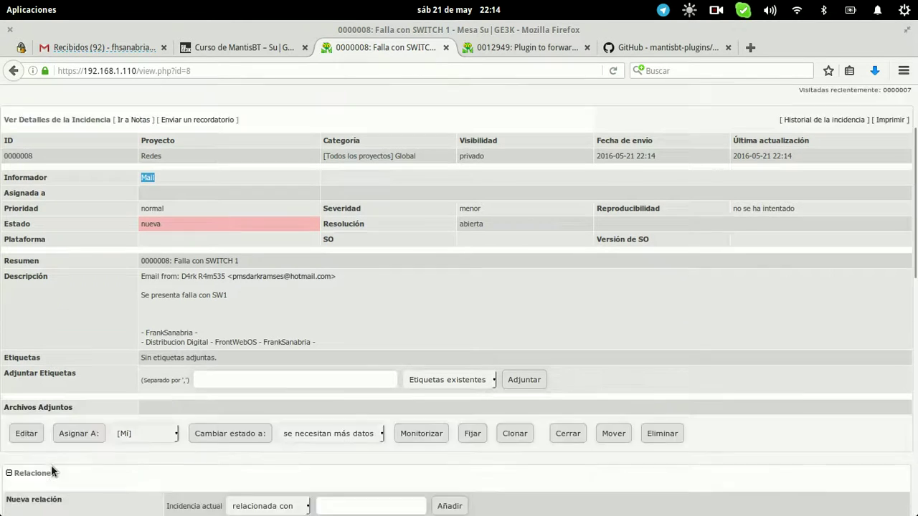
Set issue 0000008's category to Switch and assign it to yourself
left_click(27, 390)
left_click(418, 273)
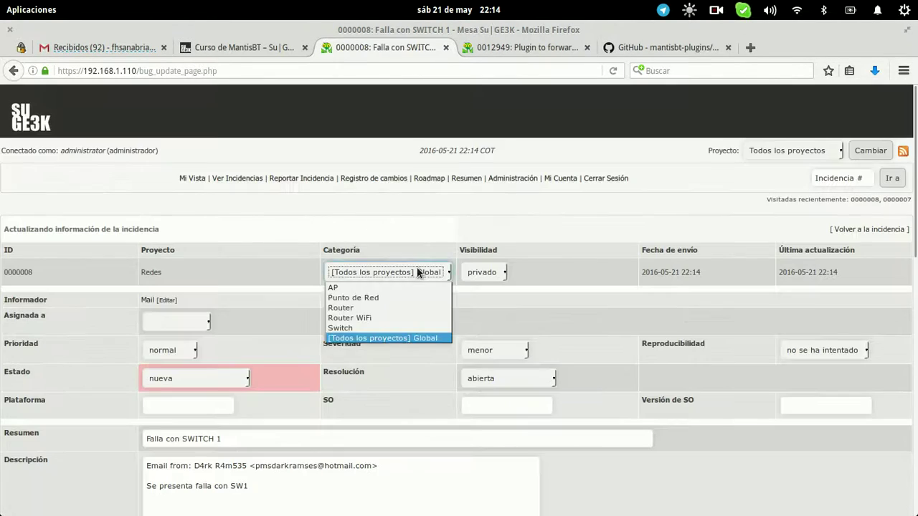
left_click(369, 328)
scroll(499, 307, "down", 10)
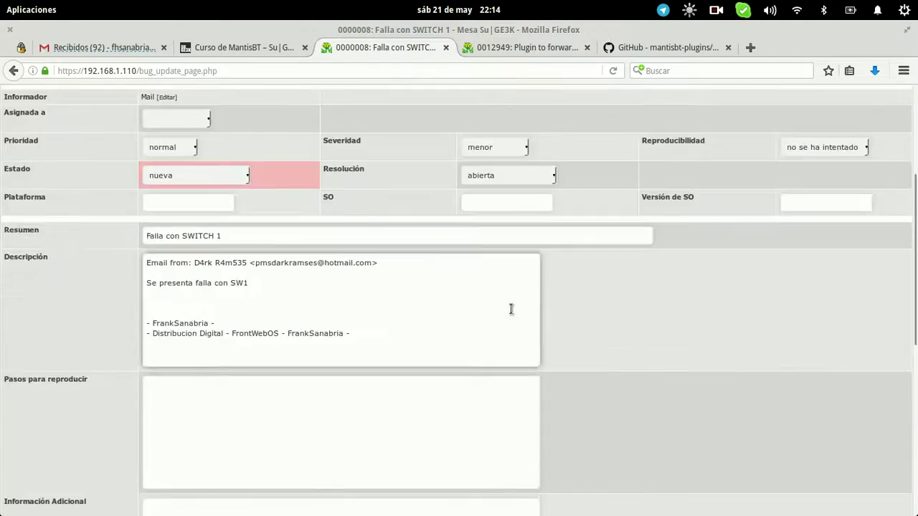
left_click(462, 391)
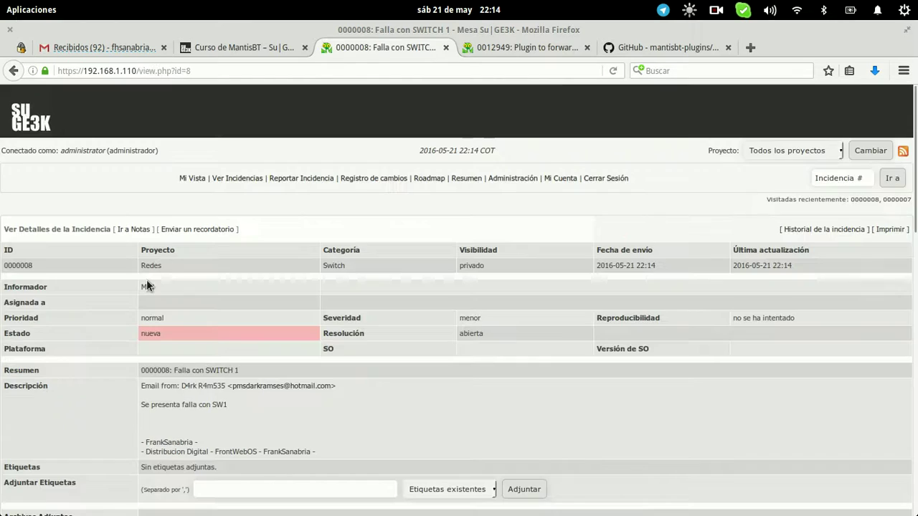
scroll(147, 286, "down", 8)
left_click(80, 238)
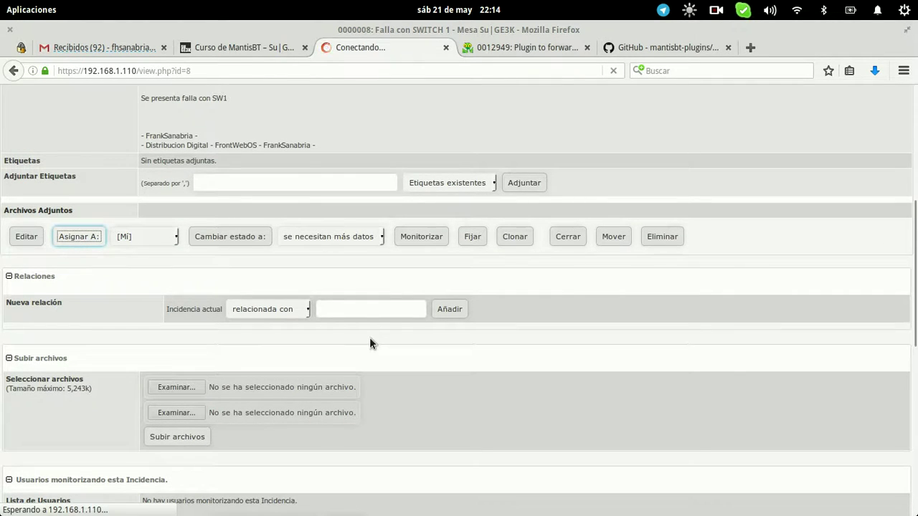
Review the description's Email from line, sender address and signature lines
scroll(455, 381, "down", 3)
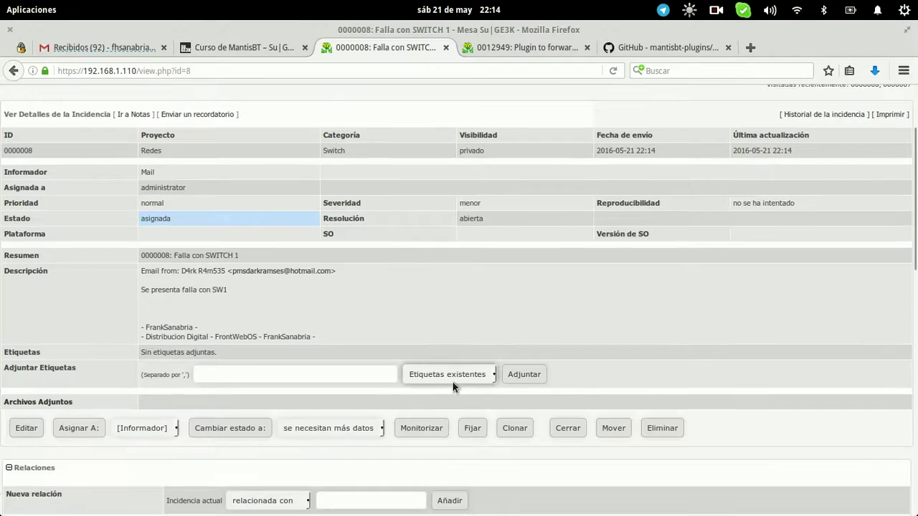
left_click_drag(232, 271, 327, 273)
mouse_move(135, 271)
left_mouse_down()
mouse_move(224, 273)
mouse_move(208, 290)
mouse_move(142, 271)
mouse_move(258, 336)
left_mouse_up()
left_click(312, 335)
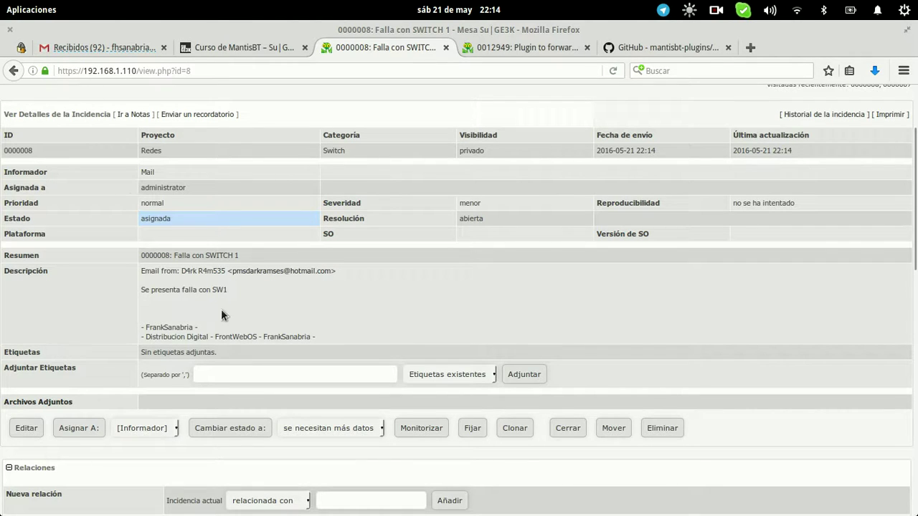
left_click_drag(343, 335, 165, 321)
left_click(163, 321)
scroll(273, 297, "down", 1)
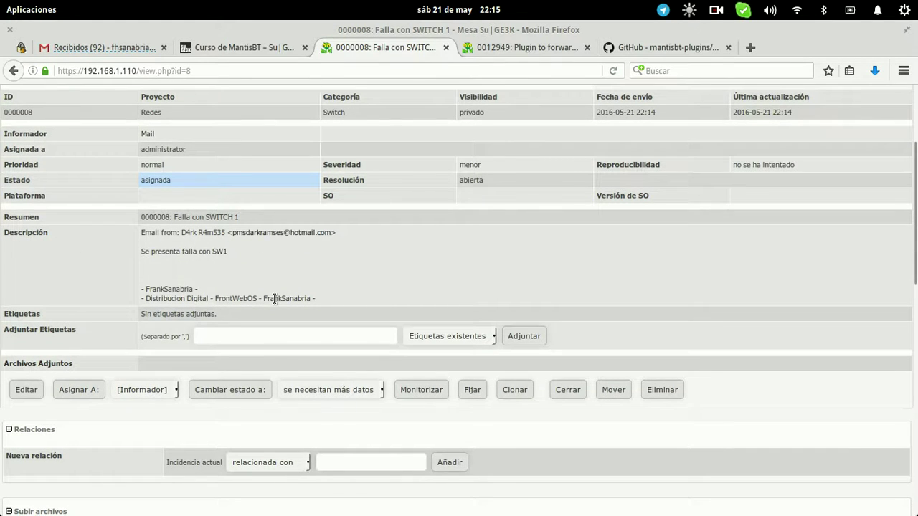
scroll(469, 237, "up", 4)
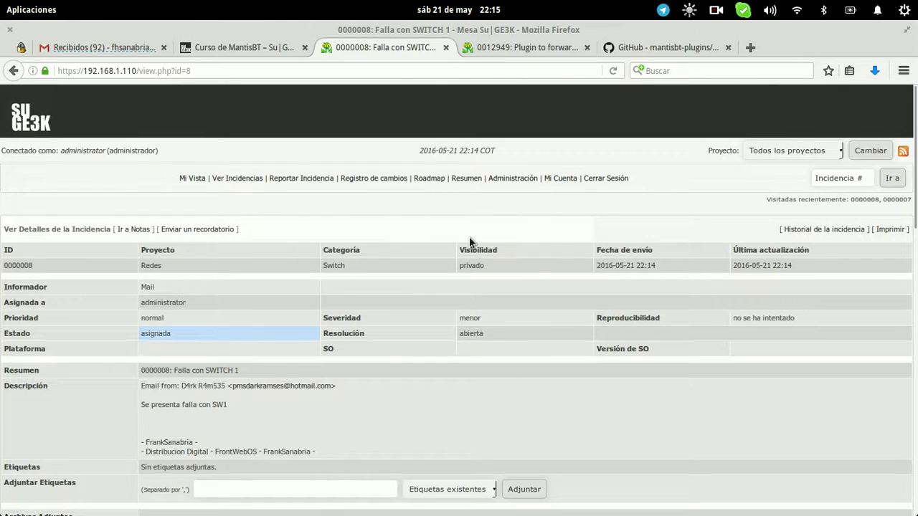
left_click(520, 48)
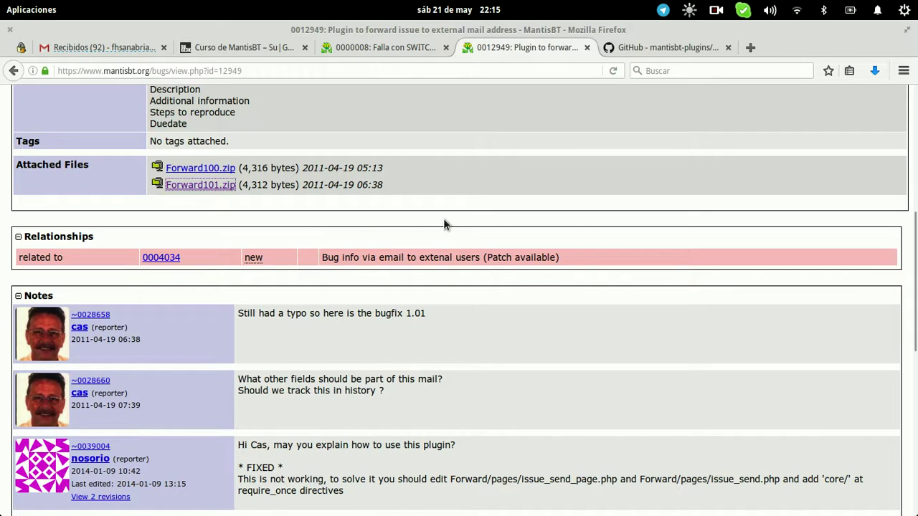
Scroll through issue 0012949's Forward101.zip attachment and notes on mantisbt.org
scroll(291, 124, "up", 3)
scroll(253, 152, "up", 3)
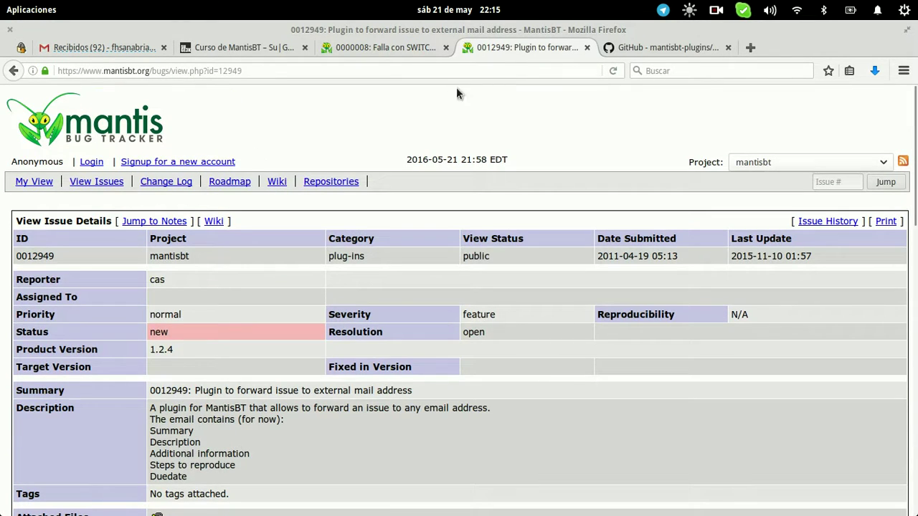
scroll(366, 316, "down", 12)
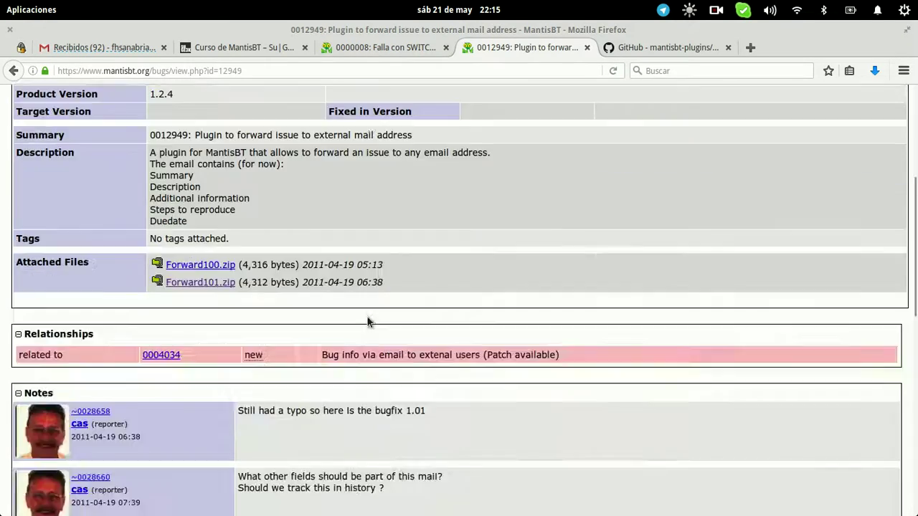
scroll(239, 219, "up", 4)
scroll(238, 218, "up", 3)
Bring up the SSH terminal and list the plugins folder contents with ls
mouse_move(5, 6)
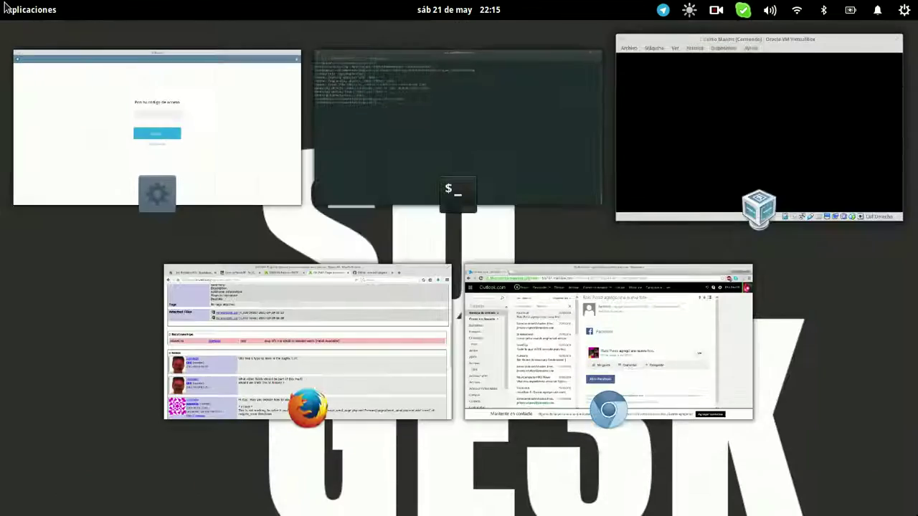
left_click(467, 138)
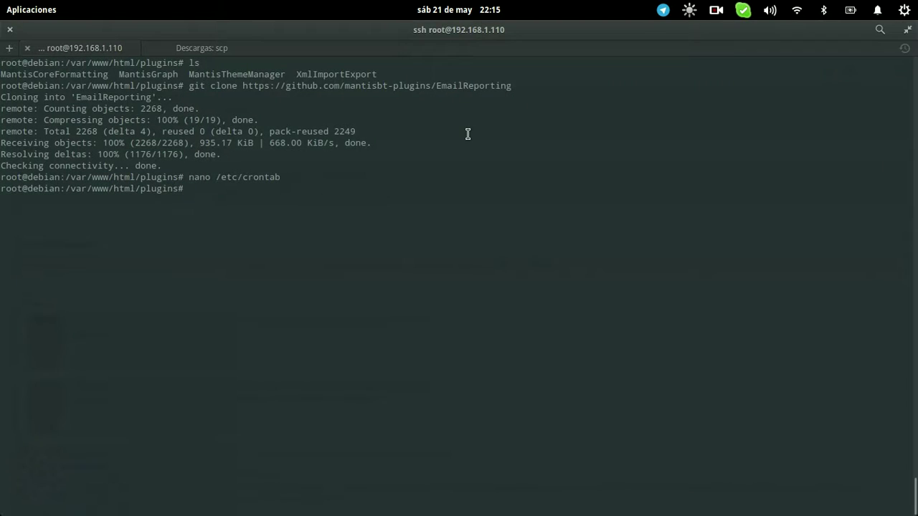
type("ls")
key("Return")
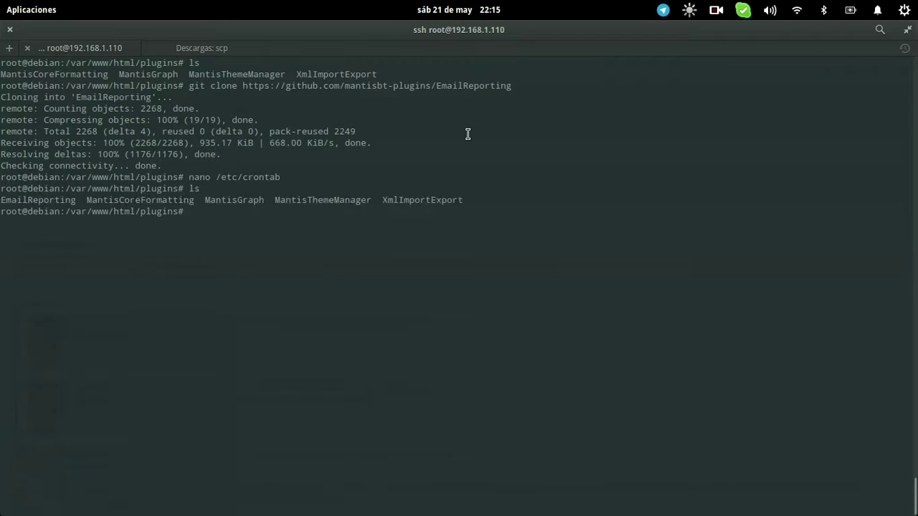
Unzip ~/Forward101.zip into the plugins folder and confirm the new Forward folder appears
type("unzio")
type(" ~/F")
key("Tab")
type("1")
key("Tab")
key("Return")
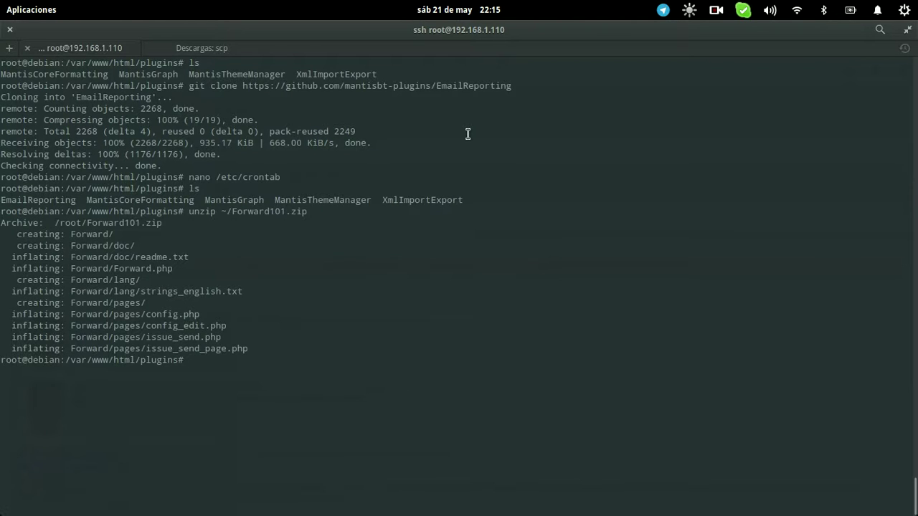
key("ctrl+l")
type("ls")
key("Return")
key("alt+Tab")
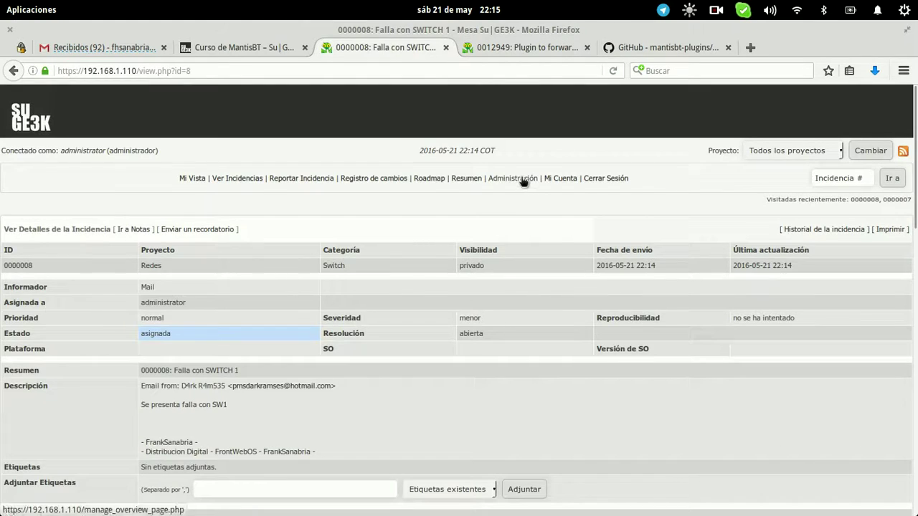
Open the Forward Issue 1.01 plugin's configuration from Administrar Plugins
left_click(513, 178)
left_click(625, 212)
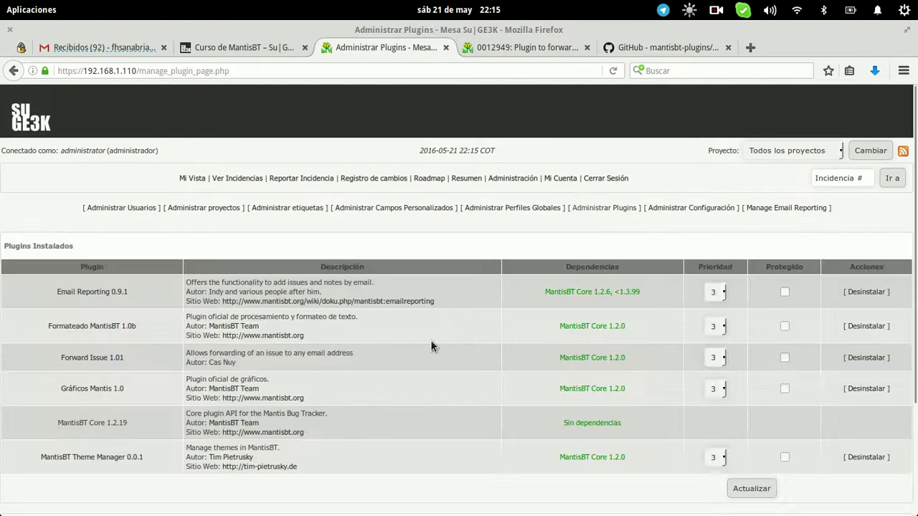
scroll(430, 340, "down", 4)
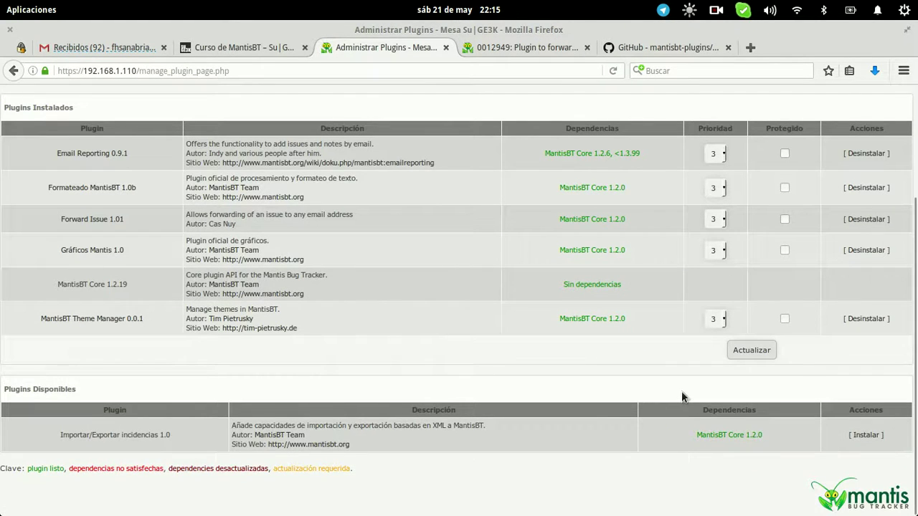
left_click(75, 219)
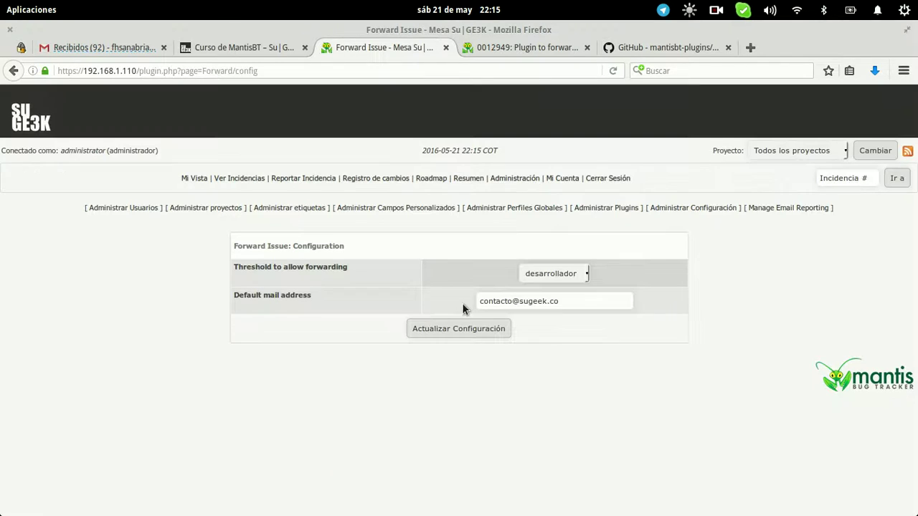
Check the default mail field, keep desarrollador as threshold, and return to My View
left_click(591, 299)
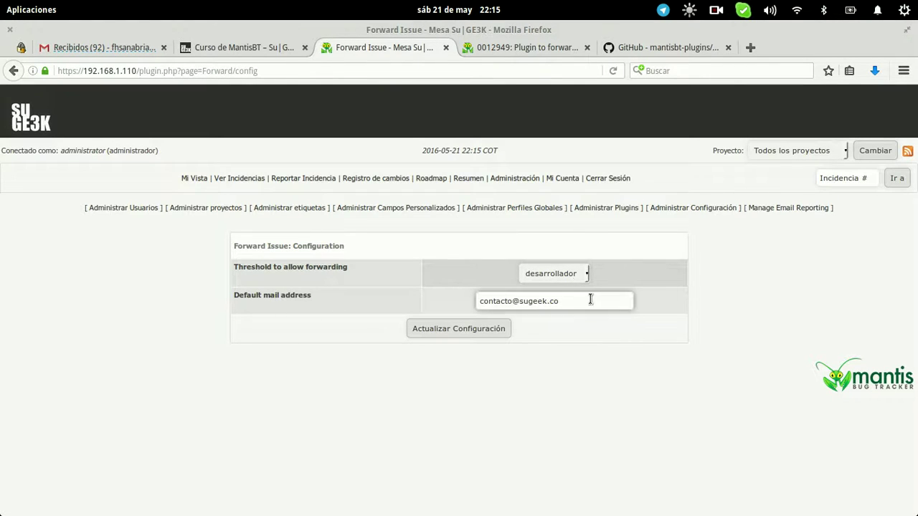
left_click(559, 276)
left_click(560, 317)
left_click(558, 347)
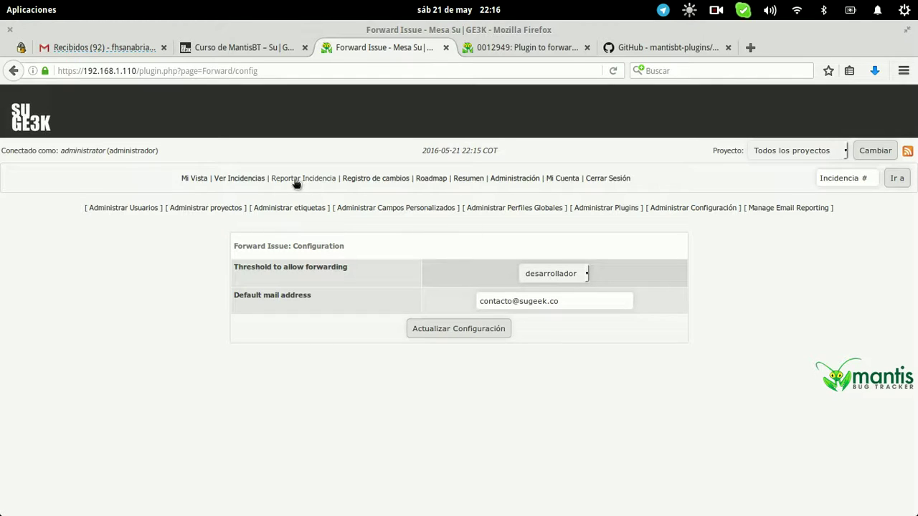
left_click(197, 179)
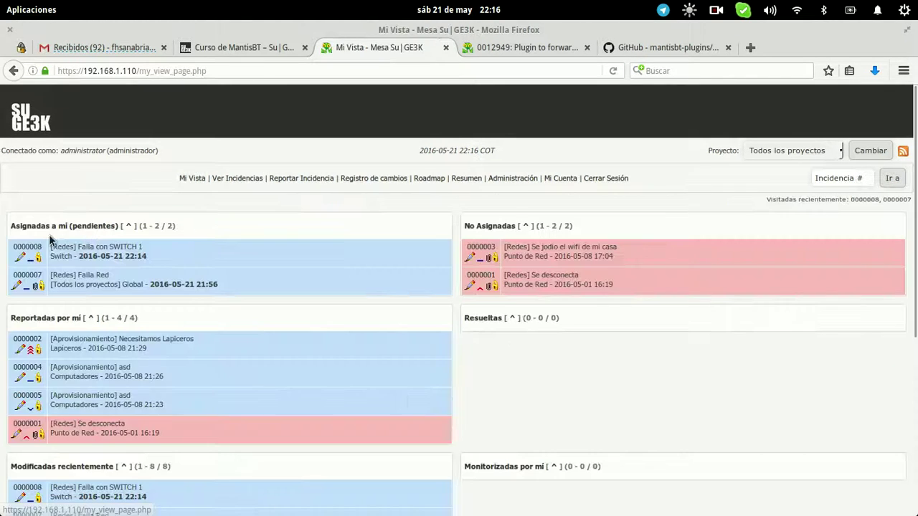
Forward issue 0000008 to the client's e-mail with the note 'Ya se esta gestionando su correo'
left_click(25, 245)
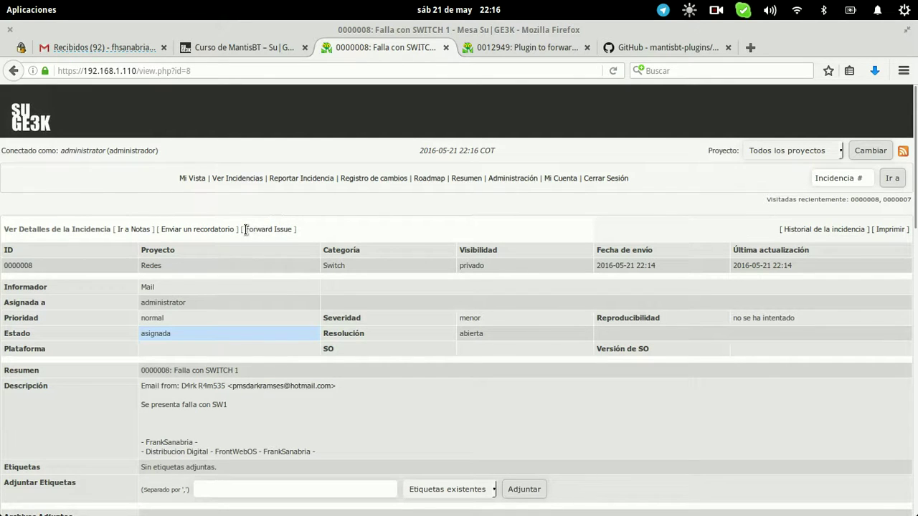
left_click(277, 229)
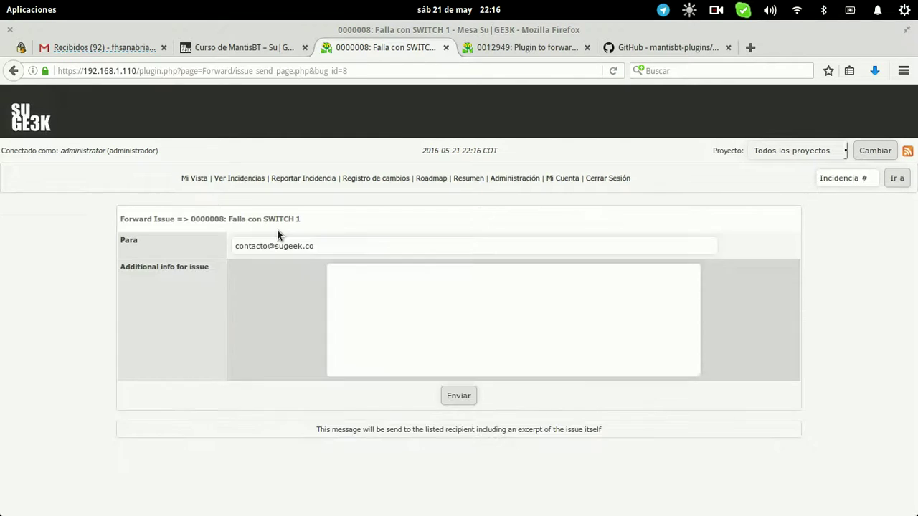
triple_click(379, 248)
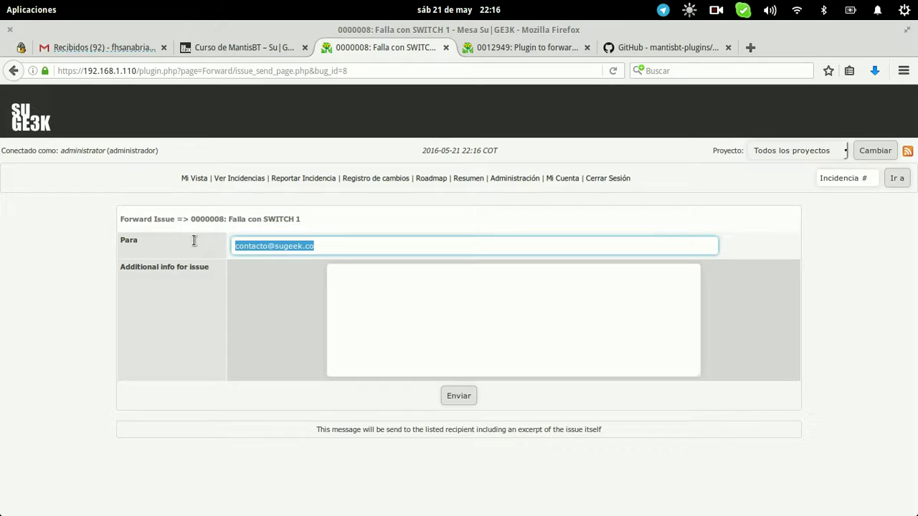
type("pms")
left_click(287, 261)
left_click(390, 317)
type("Ya se esta gestionando su correo")
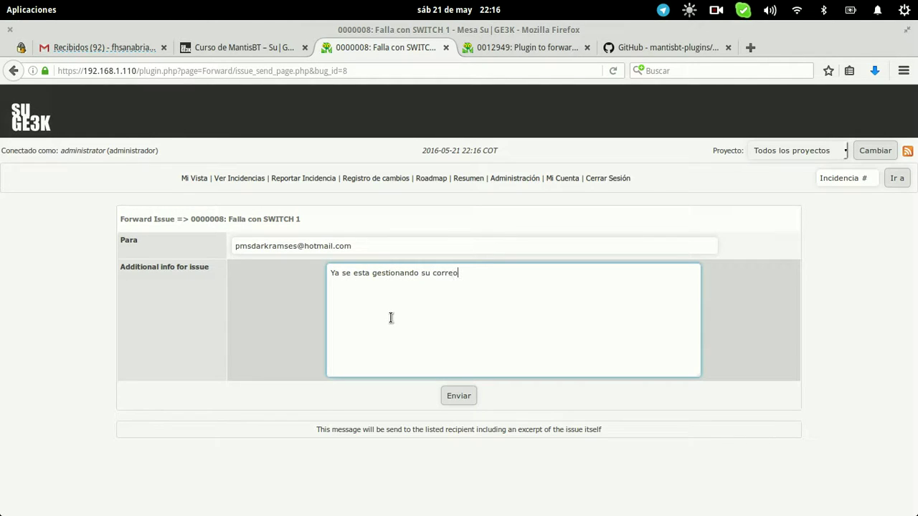
left_click(457, 399)
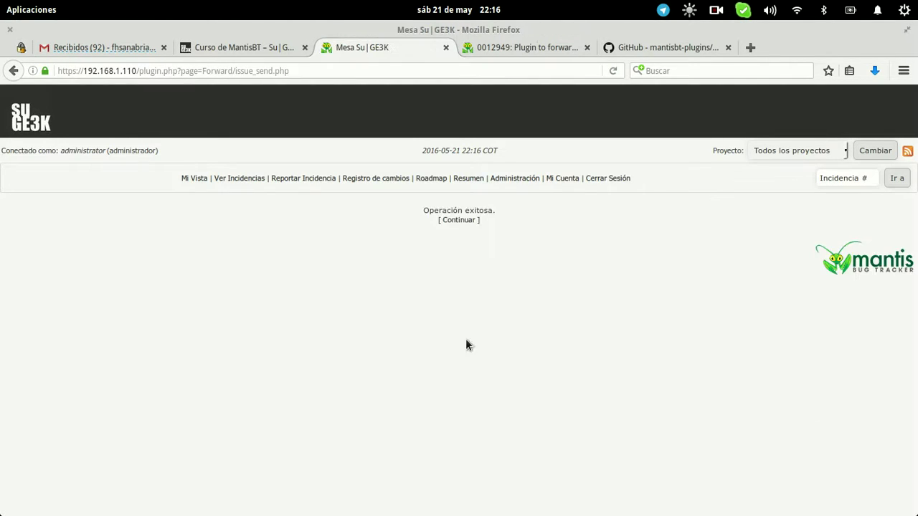
Return to issue 0000008's details page and look over it
left_click(456, 220)
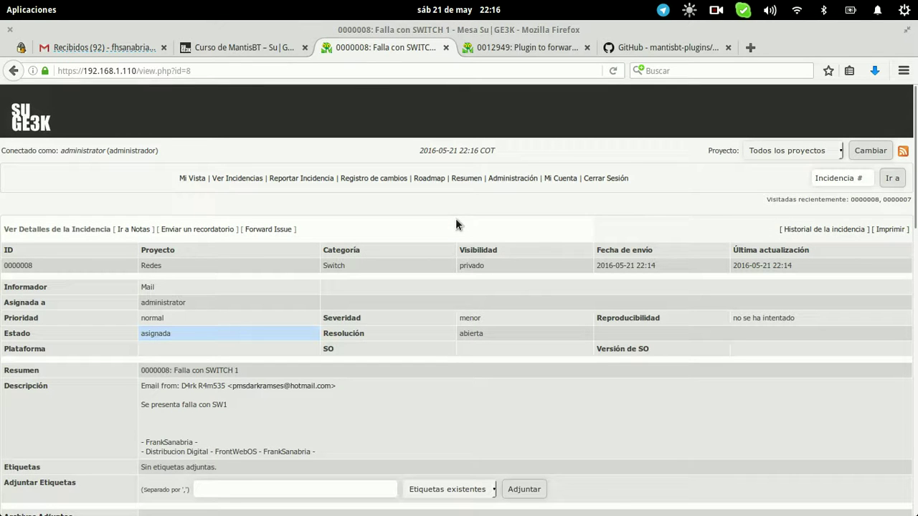
scroll(455, 218, "down", 10)
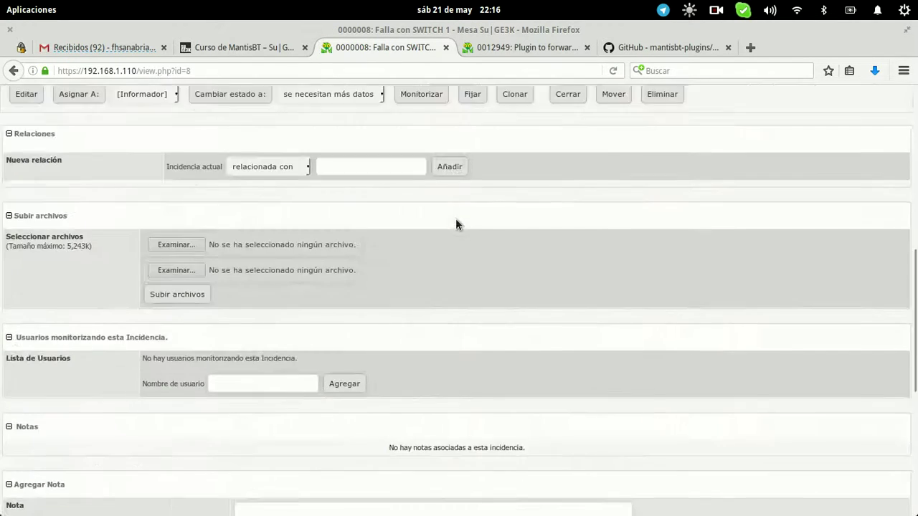
scroll(457, 225, "up", 15)
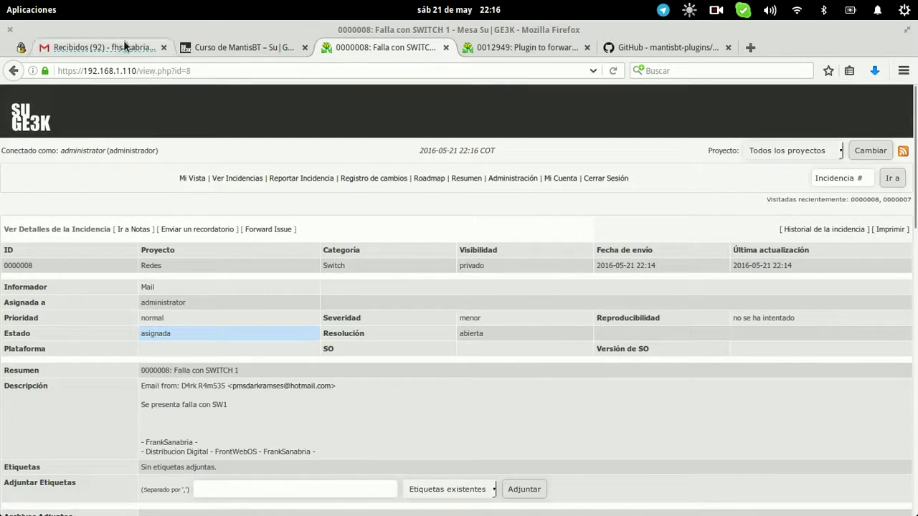
In Gmail's Enviados, read the sent '[Redes 0000008] Falla con SWITCH 1' notification
left_click(123, 48)
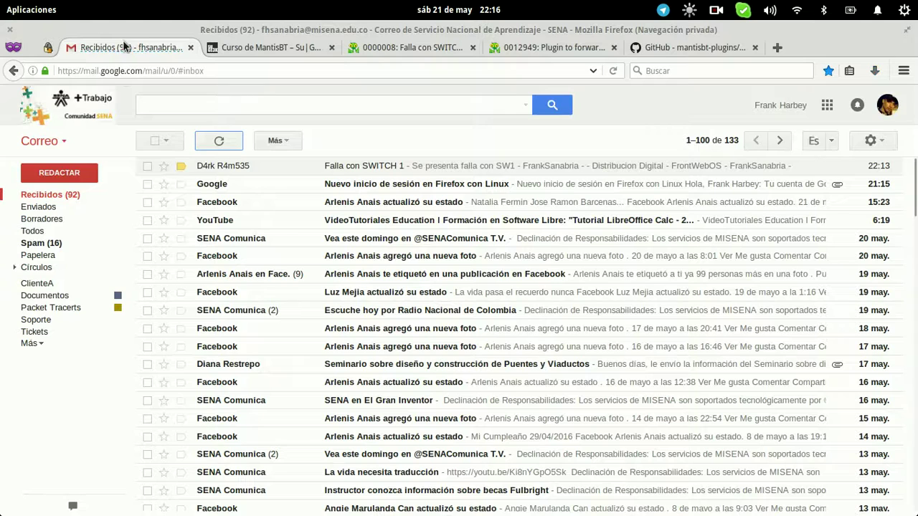
left_click(52, 210)
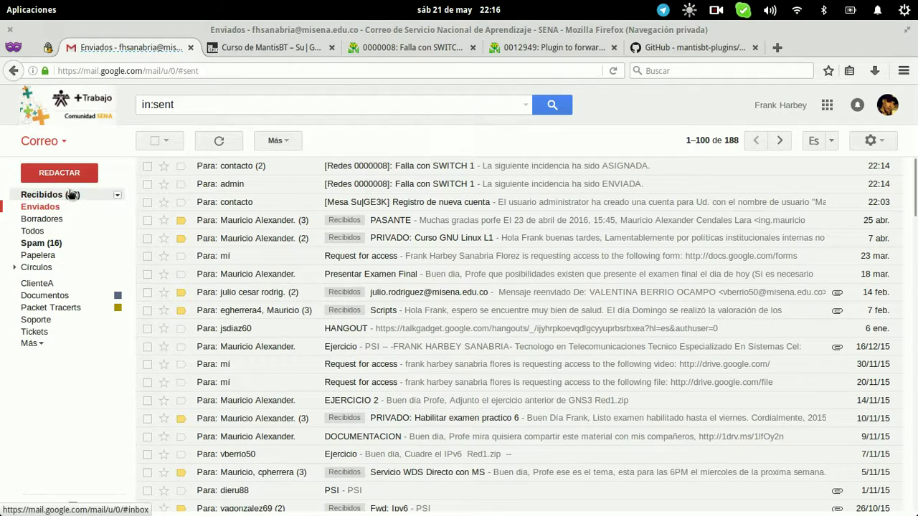
left_click(244, 165)
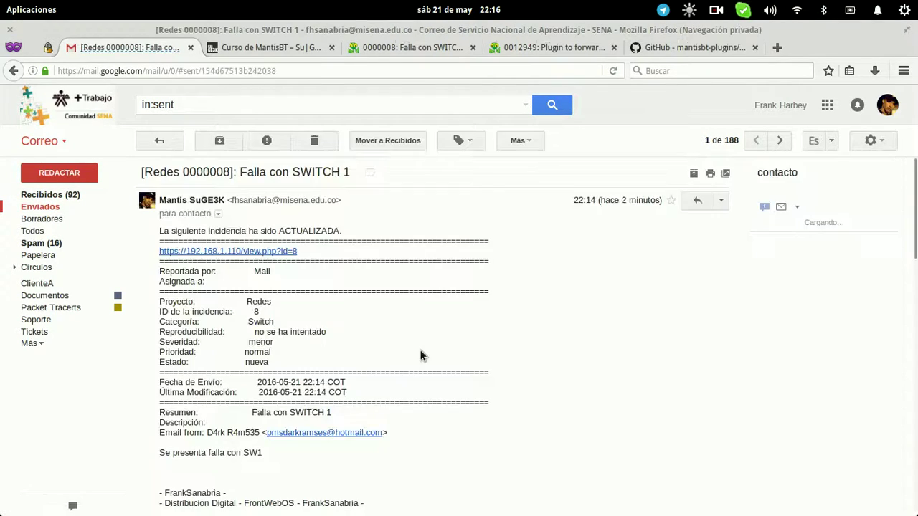
scroll(420, 350, "down", 7)
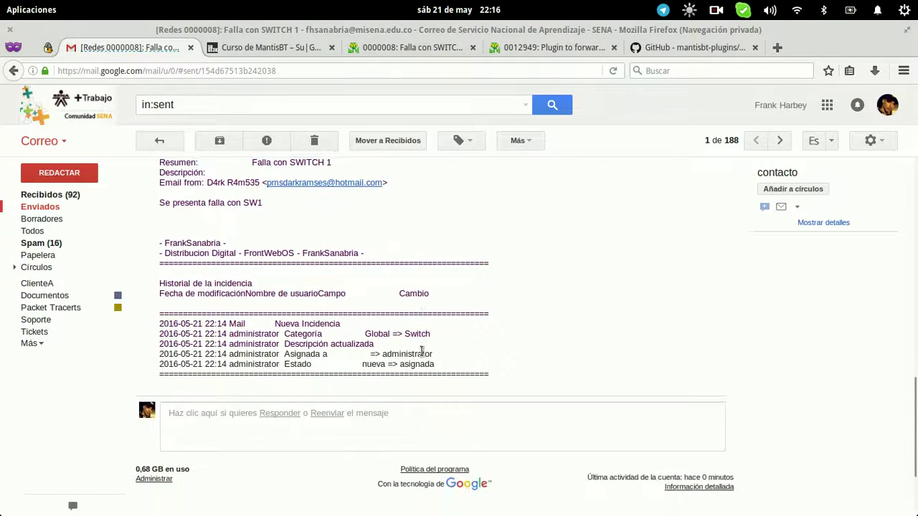
scroll(422, 352, "up", 4)
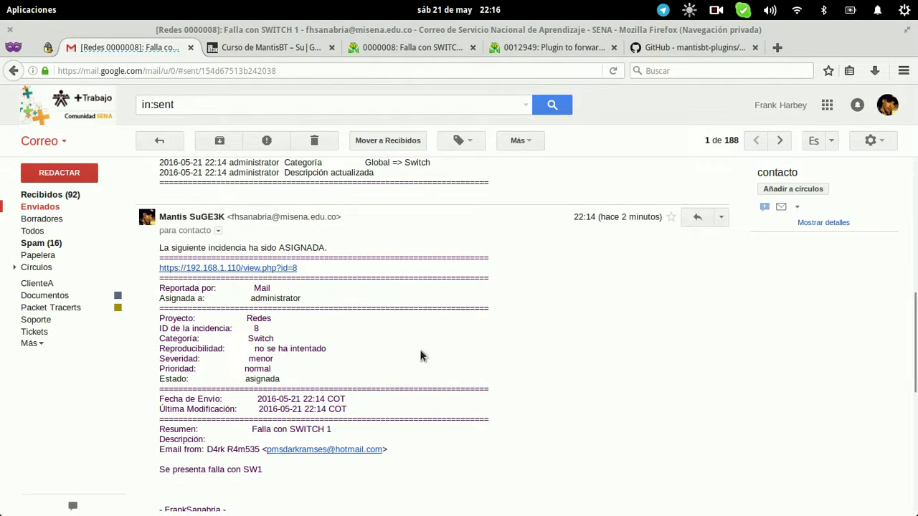
scroll(421, 355, "up", 4)
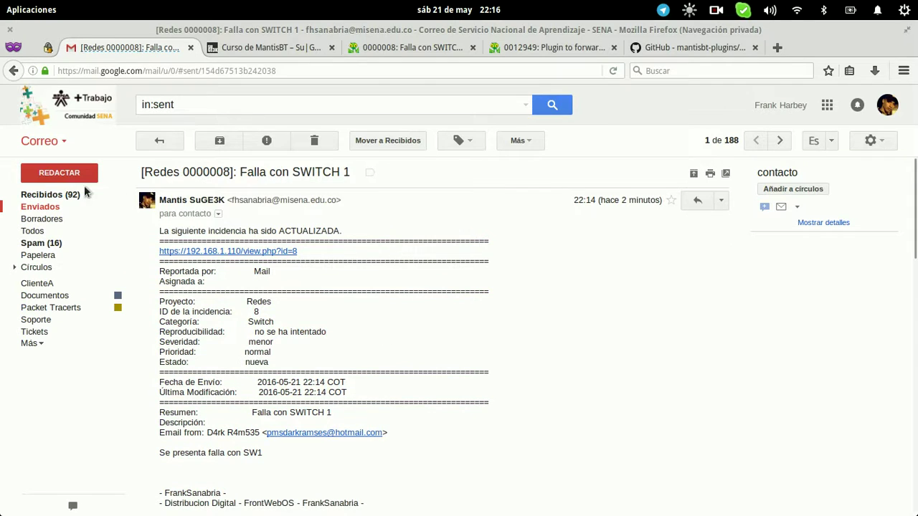
left_click(61, 197)
left_click(57, 209)
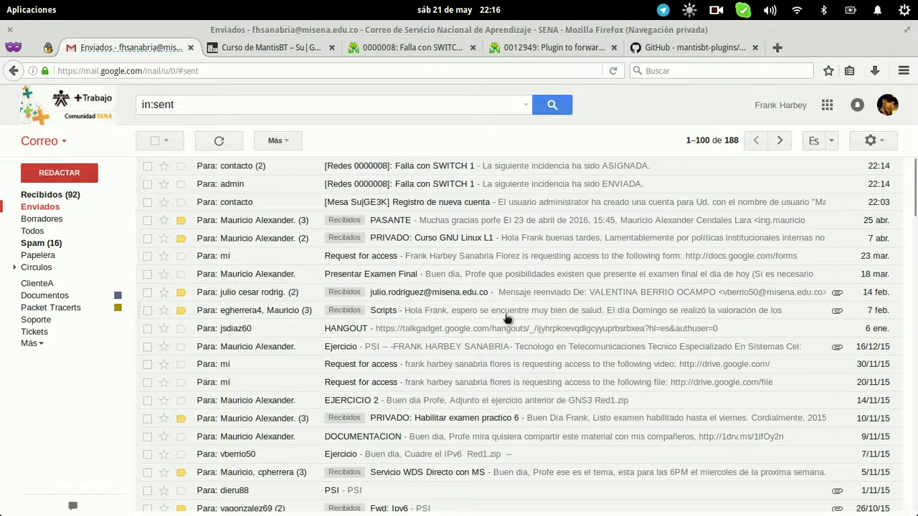
key("super+w")
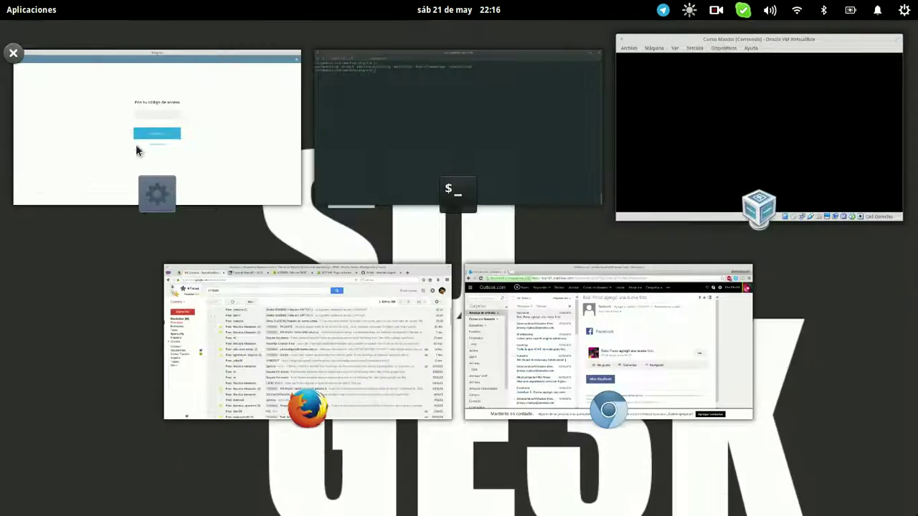
left_click(497, 308)
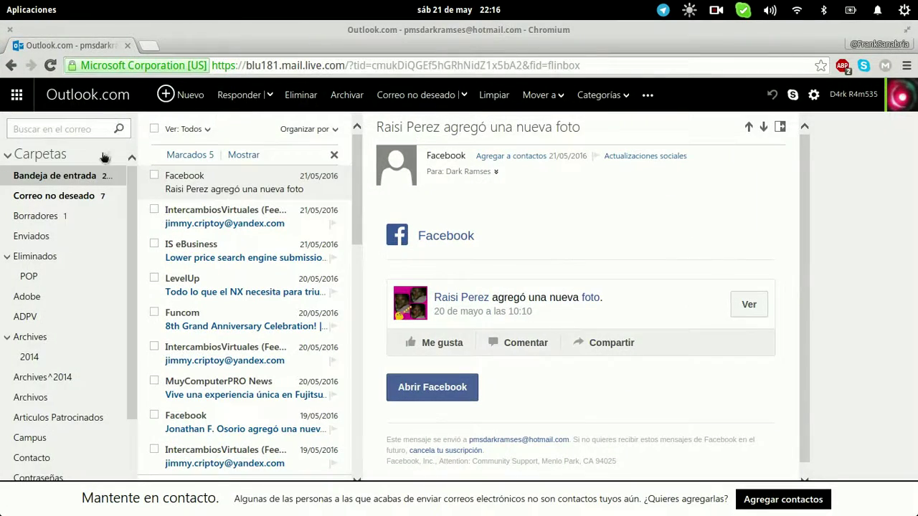
left_click(107, 156)
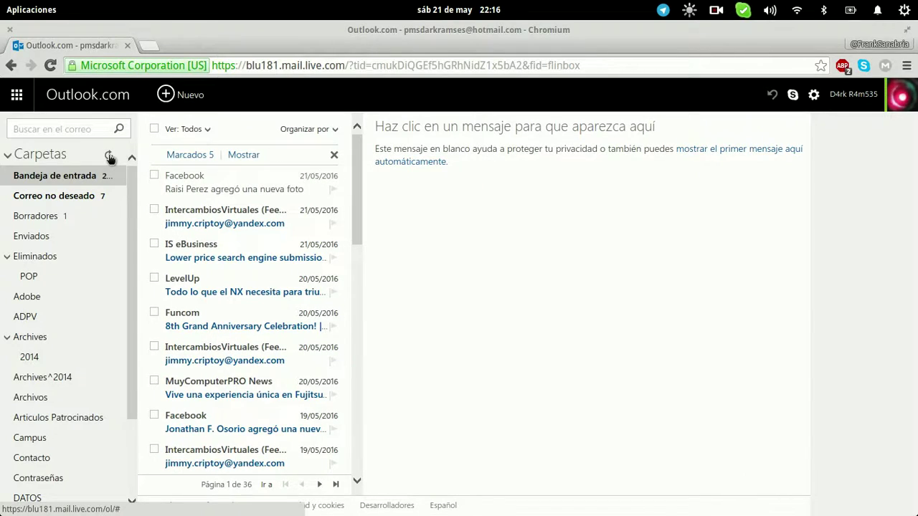
key("super+w")
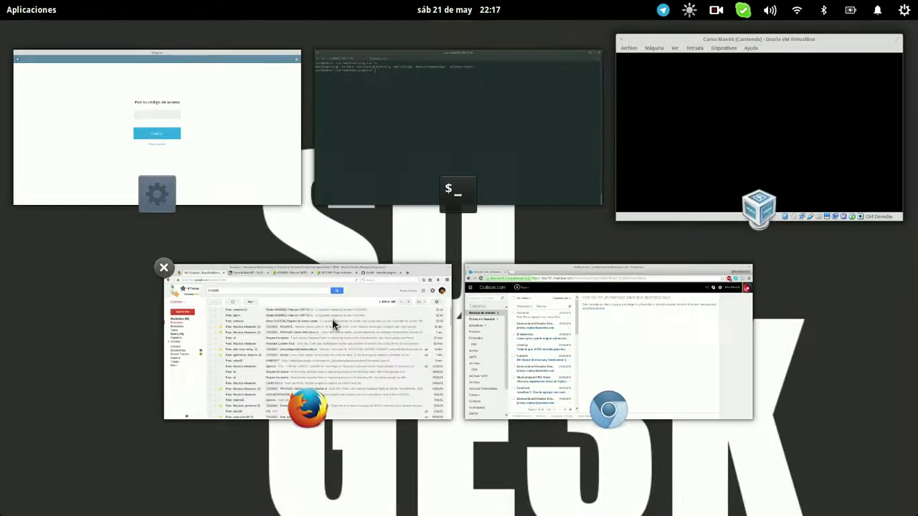
left_click(332, 319)
left_click(58, 218)
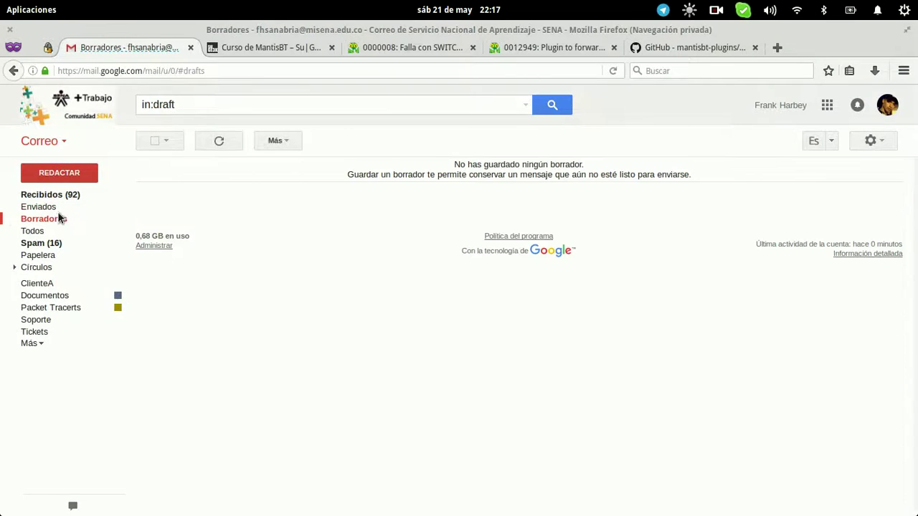
Switch Gmail to Enviados so the two [Redes 0000008] notifications are listed
left_click(59, 208)
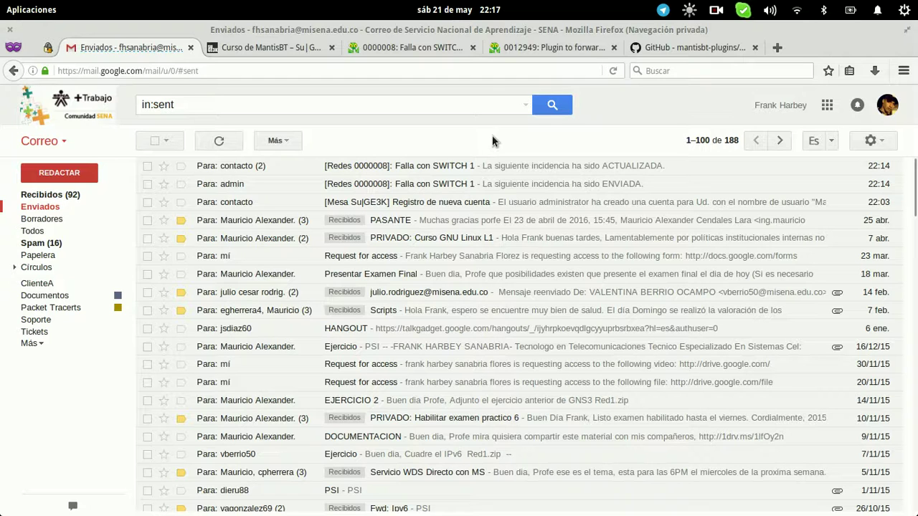
mouse_move(4, 3)
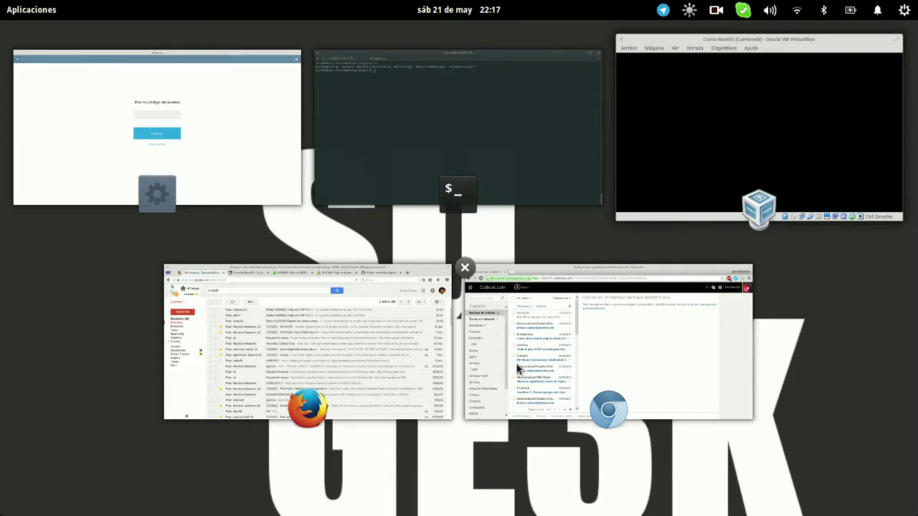
In the ssh terminal, move into plugins Forward/pages and list its files
left_click(423, 111)
type("cd Forward/")
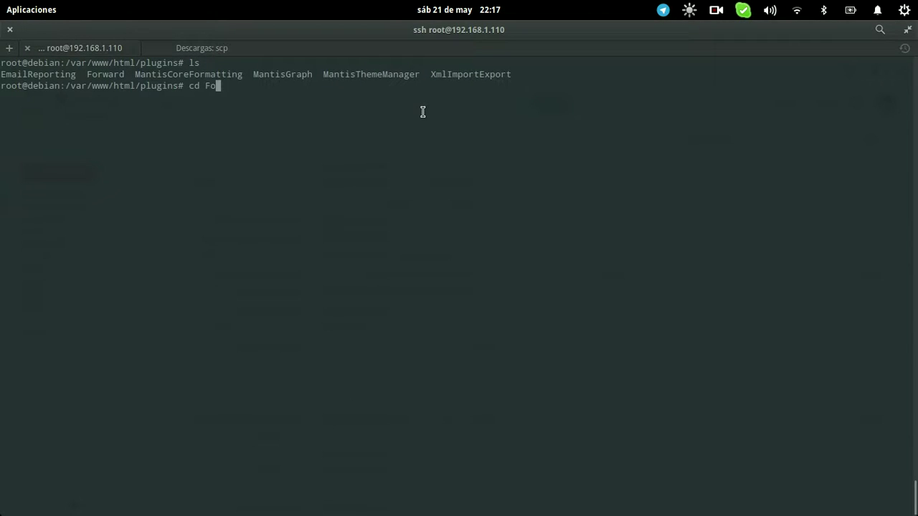
key("Tab")
key("Return")
type("ls")
key("Return")
type("cd pages/")
key("Tab")
key("Return")
type("ls")
key("Return")
Open issue_send.php in nano
type("nano issue_send")
key("Tab")
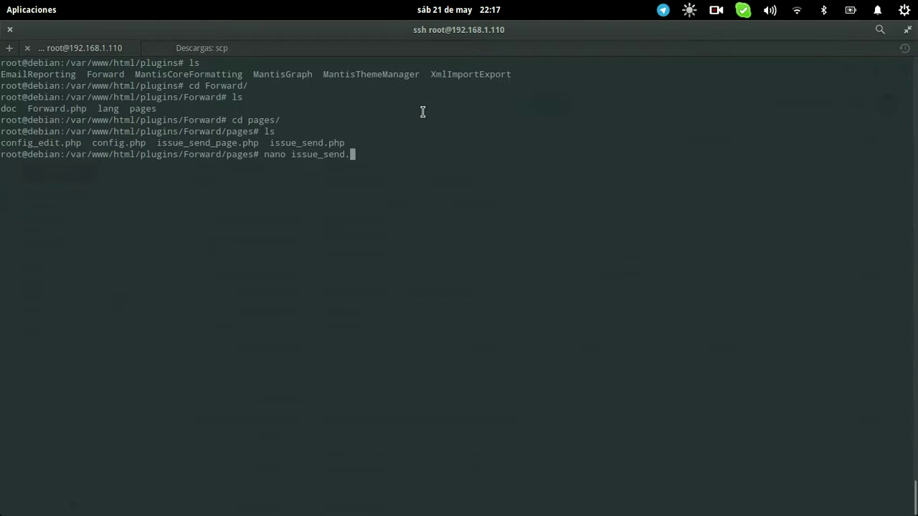
type(".")
key("Tab")
Prefix the bug_api.php and email_api.php require paths with core/
key("Return")
key("Down")
key("Down")
key("Down")
key("Up")
key("Up")
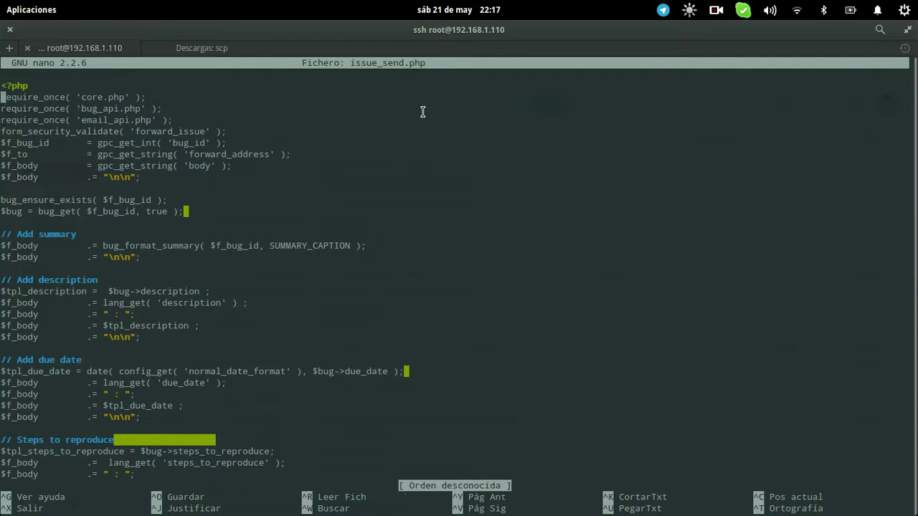
key("Down")
key("Right")
key("Right")
key("Right")
key("Right")
key("Right")
key("Right")
key("Right")
key("Right")
key("Right")
key("Right")
key("Right")
key("Right")
key("Right")
key("Right")
key("Right")
type("core/")
key("Down")
key("Left")
key("Left")
key("Left")
key("Left")
key("Left")
type("core//")
Reload the Gmail page, then return to the nano editor
key("alt+Tab")
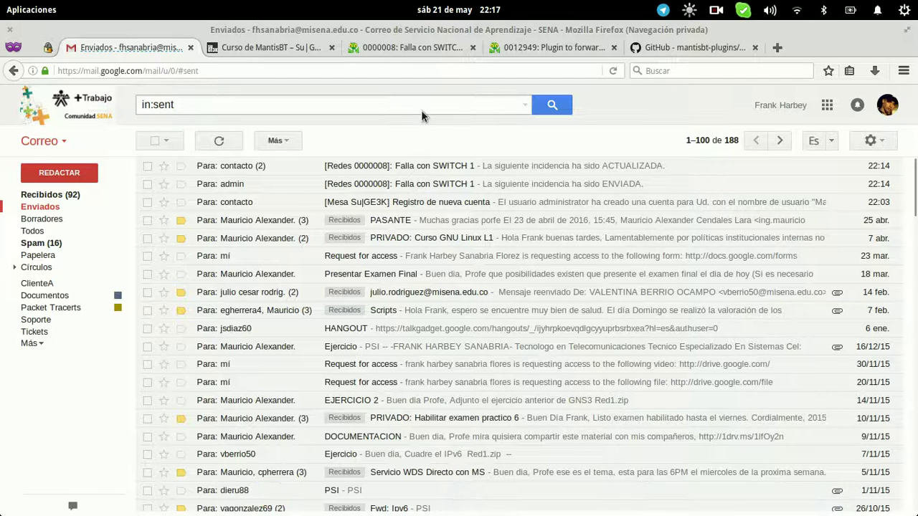
key("F5")
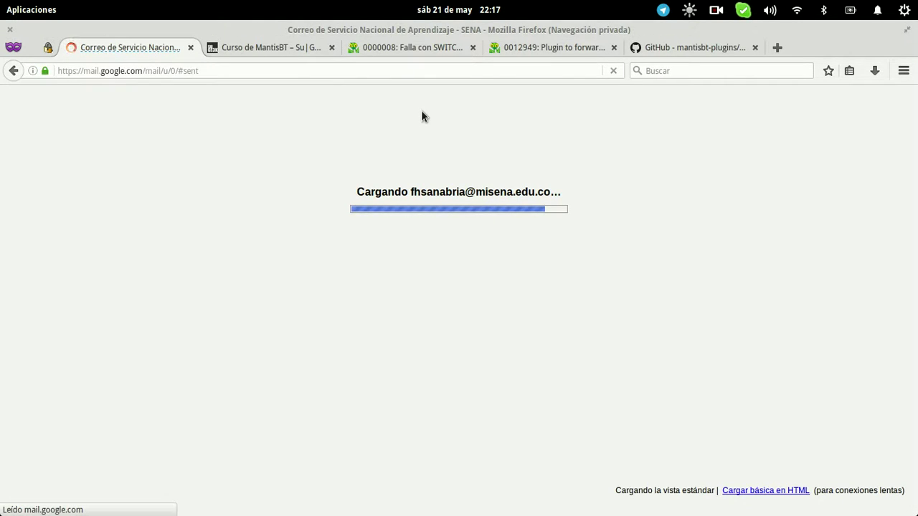
key("alt+Tab")
Remove the core/ prefixes from the bug_api.php and email_api.php includes
key("BackSpace")
key("BackSpace")
key("BackSpace")
key("BackSpace")
key("Up")
key("Right")
key("Right")
key("Right")
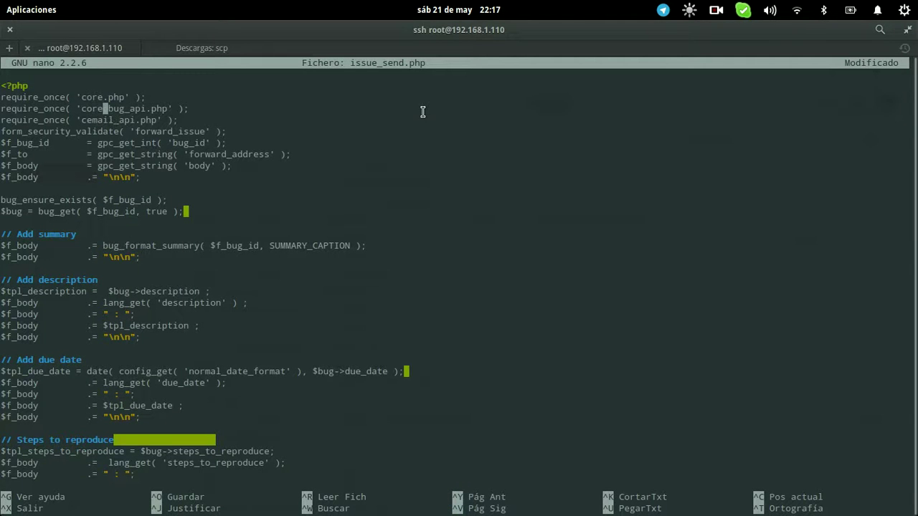
key("Delete")
key("BackSpace")
key("BackSpace")
key("BackSpace")
key("BackSpace")
key("Down")
key("Delete")
Read through the rest of issue_send.php and exit nano without saving
key("Down")
key("Down")
key("Down")
key("Down")
key("Down")
key("Down")
key("Down")
key("Down")
key("Down")
key("Down")
key("Down")
key("Down")
key("Down")
key("Down")
key("Down")
key("Down")
key("Down")
key("Down")
key("Down")
key("Down")
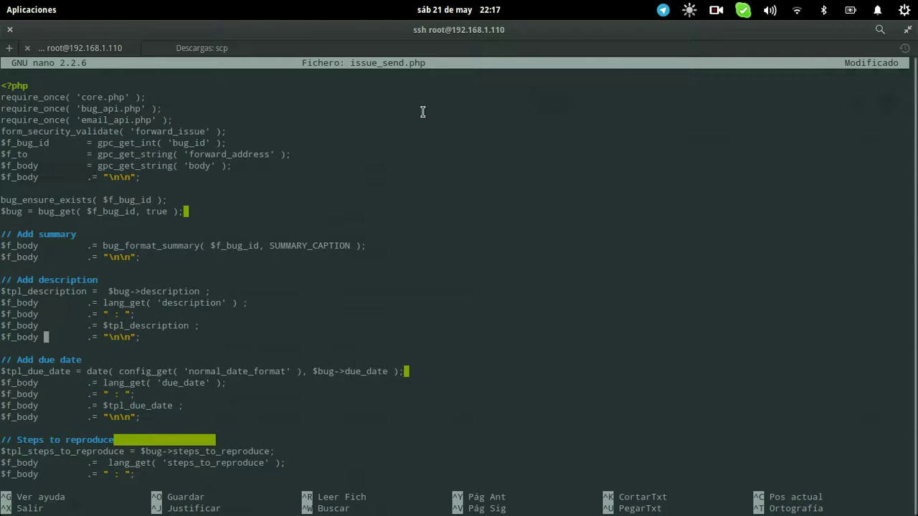
key("Down")
key("Down")
key("Down")
key("Down")
key("Down")
key("Down")
key("Down")
key("Down")
key("Down")
key("Down")
key("Down")
key("Down")
key("Down")
key("Down")
key("Down")
key("Up")
key("Up")
key("Up")
key("Up")
key("Up")
key("Up")
key("Up")
key("Up")
key("Up")
key("Up")
key("Up")
key("Up")
key("Up")
key("Up")
key("Up")
key("Up")
key("Up")
key("Up")
key("Up")
key("Up")
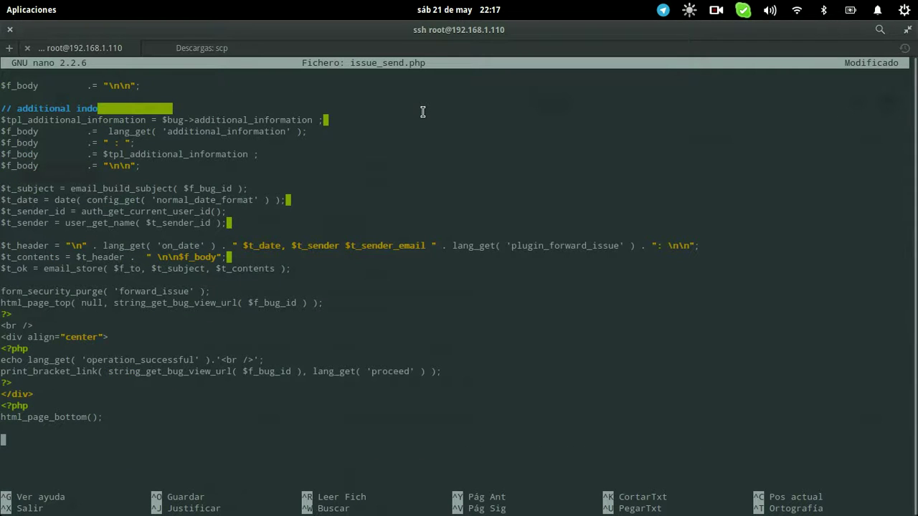
key("Up")
key("Up")
key("Up")
key("Up")
key("Up")
key("Up")
key("Up")
key("Up")
key("Up")
key("Up")
key("Up")
key("Up")
key("Up")
key("Up")
key("Up")
key("Up")
key("Up")
key("Up")
key("Up")
key("Up")
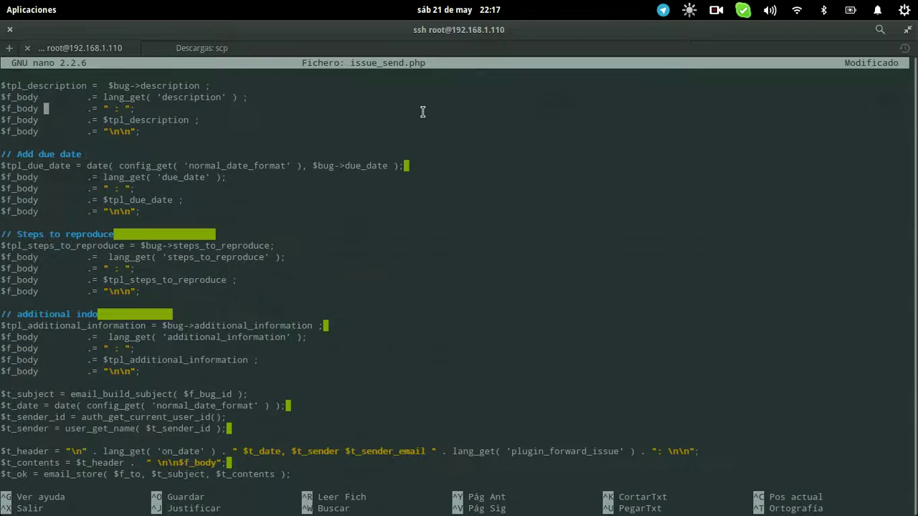
key("Down")
key("Down")
key("Down")
key("Down")
key("Down")
key("Down")
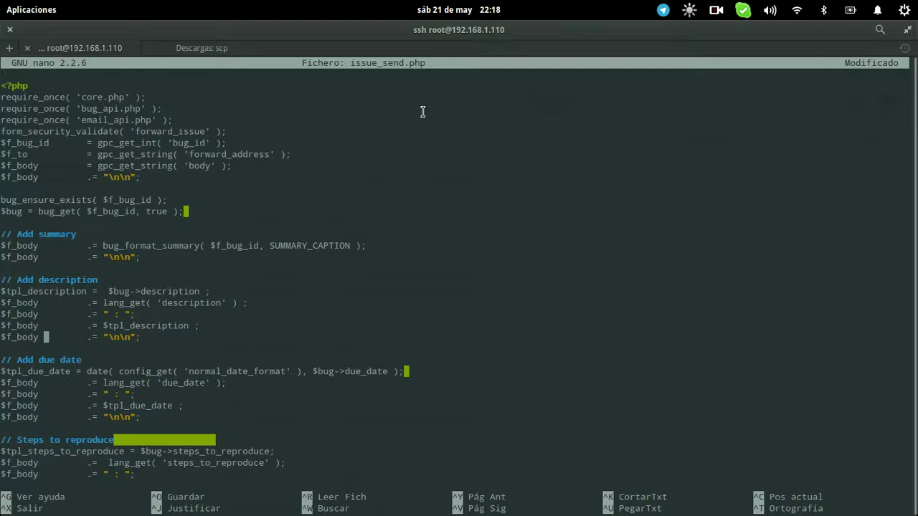
key("ctrl+x")
key("n")
key("alt+Tab")
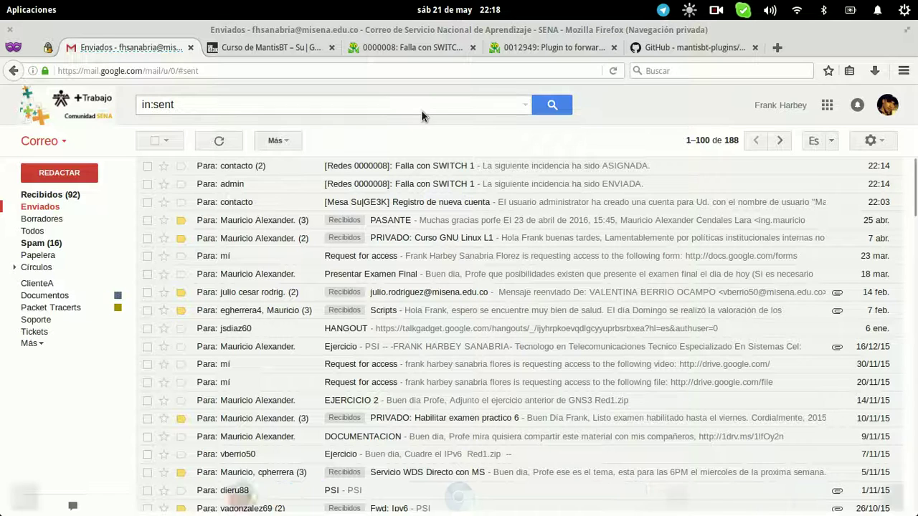
Compose a new Gmail message, delete its signature and close it as a draft
left_click(57, 173)
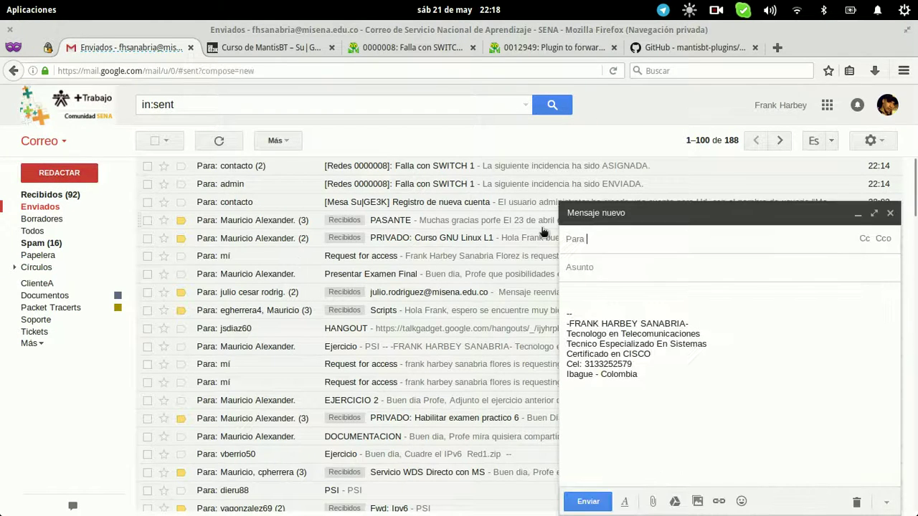
left_click_drag(677, 383, 563, 283)
key("BackSpace")
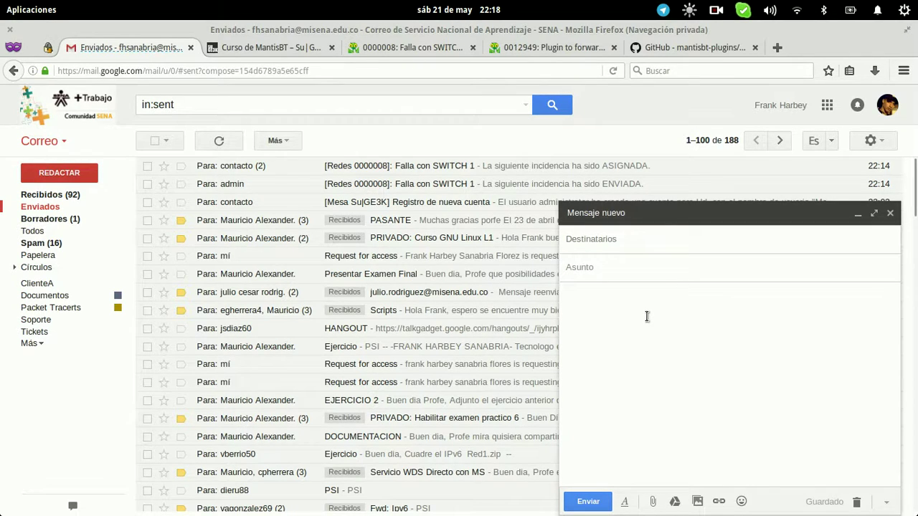
left_click(890, 214)
Check the Borradores folder, then go back to Enviados
left_click(75, 221)
left_click(72, 209)
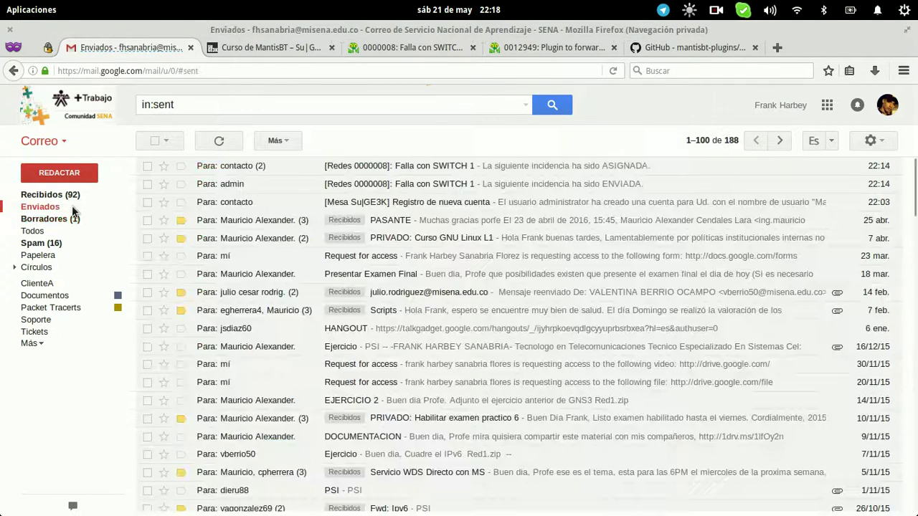
key("super")
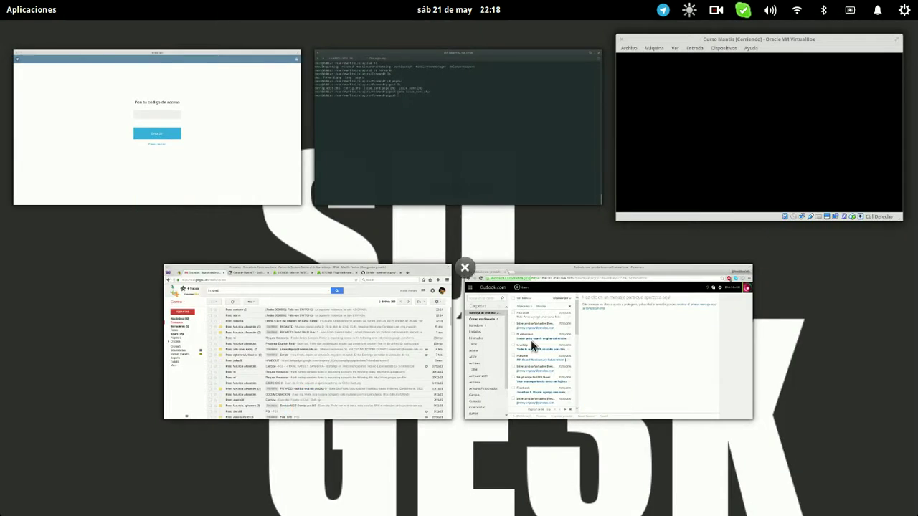
Refresh the Outlook.com inbox, then switch back to Firefox
left_click(531, 342)
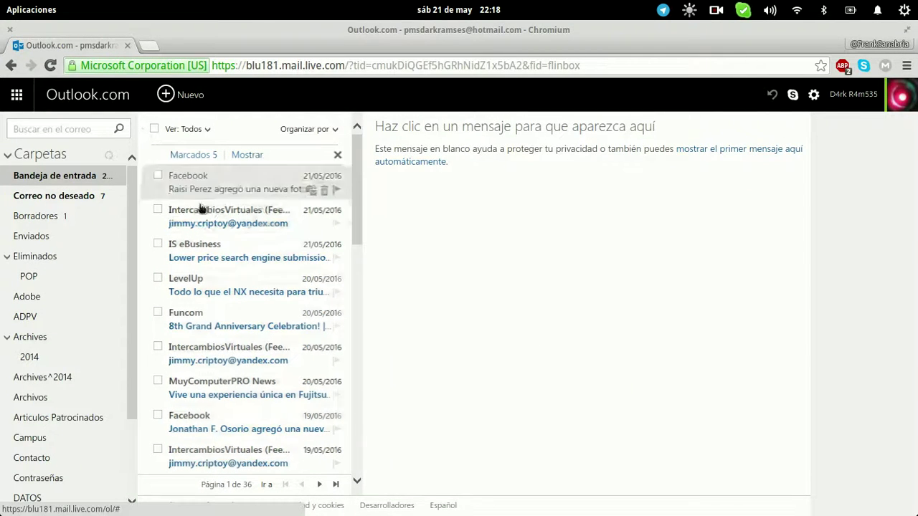
left_click(109, 159)
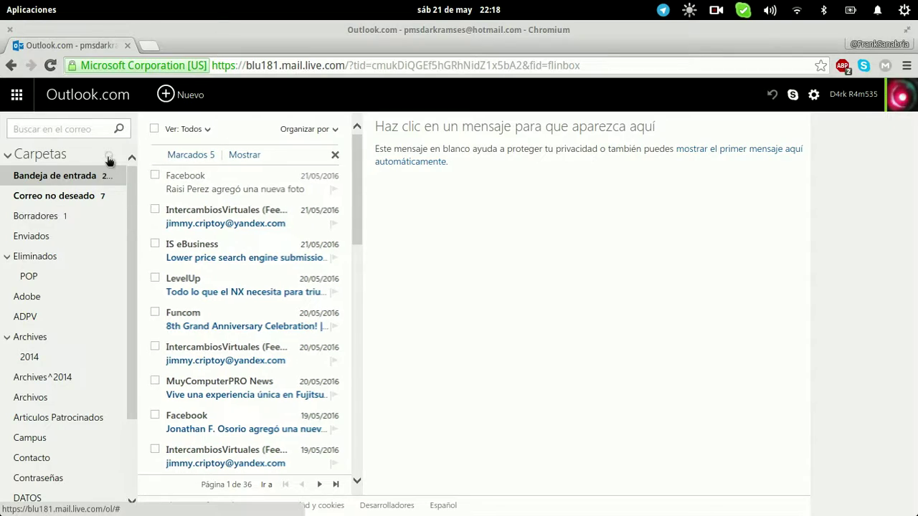
mouse_move(20, 15)
left_click(349, 329)
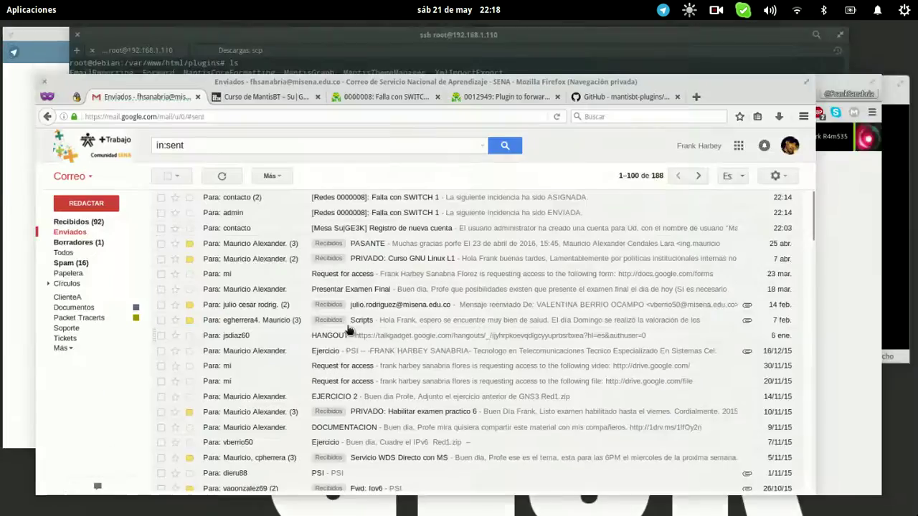
Add a note to issue 0000008 saying a confirmation email was sent
left_click(420, 45)
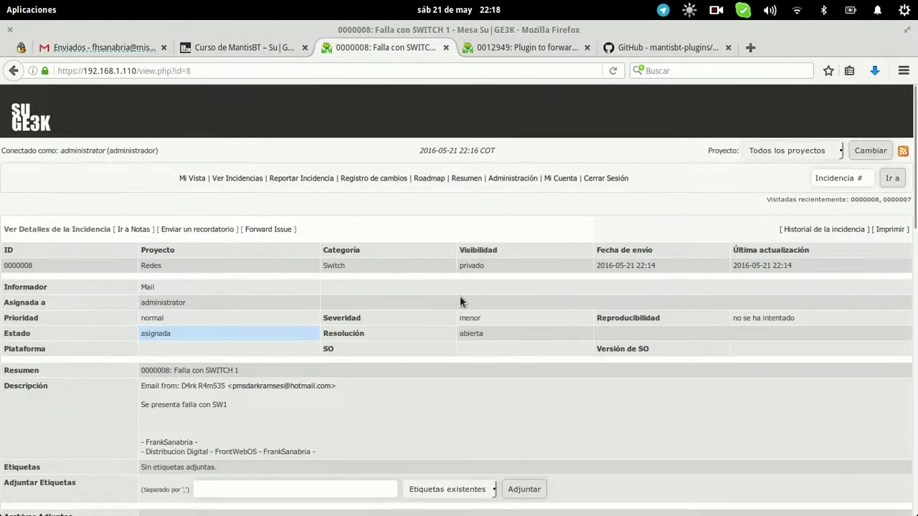
scroll(460, 296, "down", 10)
scroll(459, 296, "up", 3)
left_click(454, 315)
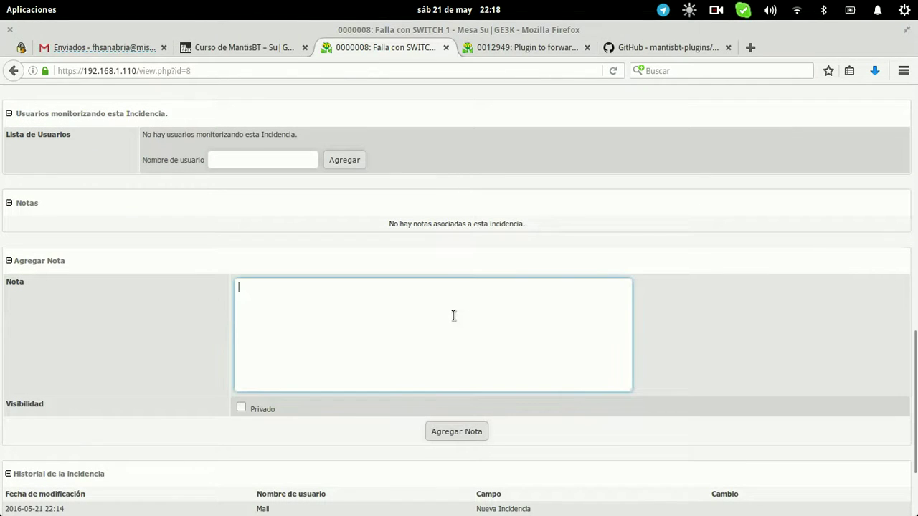
type("Se envia correo confirmando csa")
key("BackSpace")
type("aso")
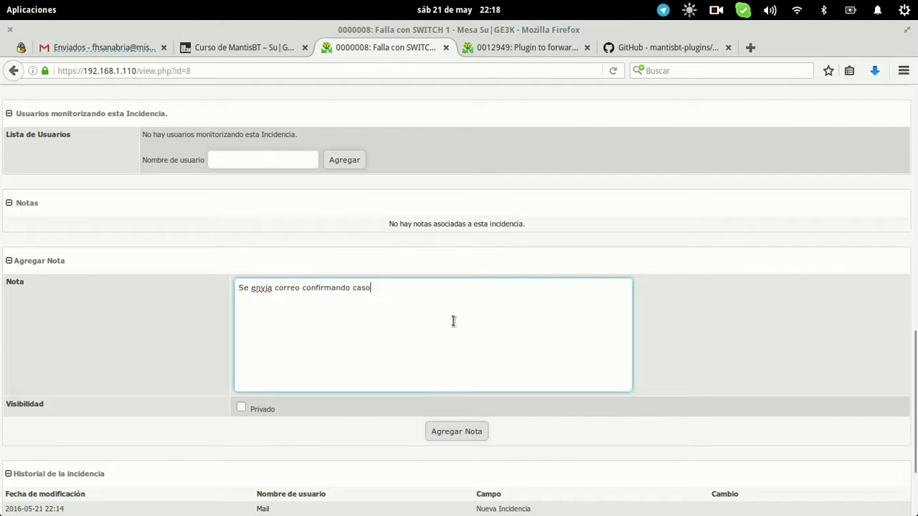
key("ctrl+a")
left_click(456, 430)
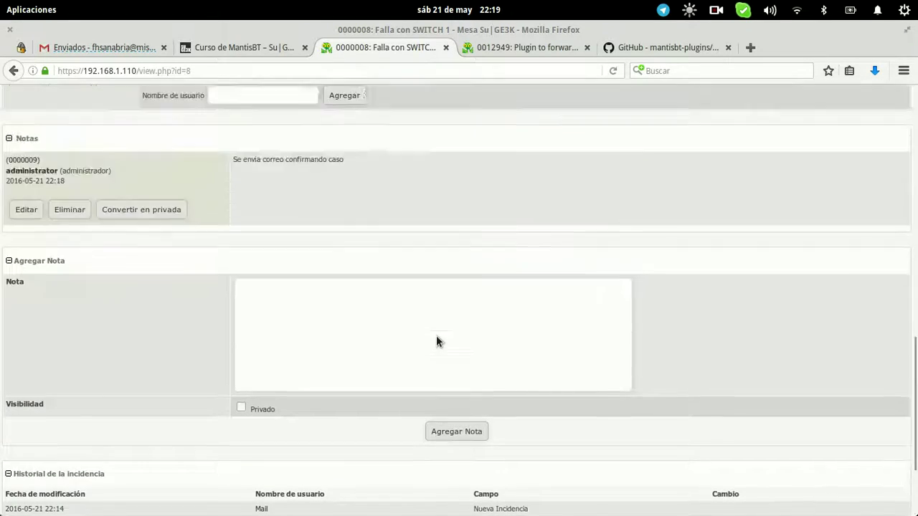
Add a second note: 'Por favor conectarse y validar el puerto 1'
scroll(436, 337, "up", 4)
left_click(420, 422)
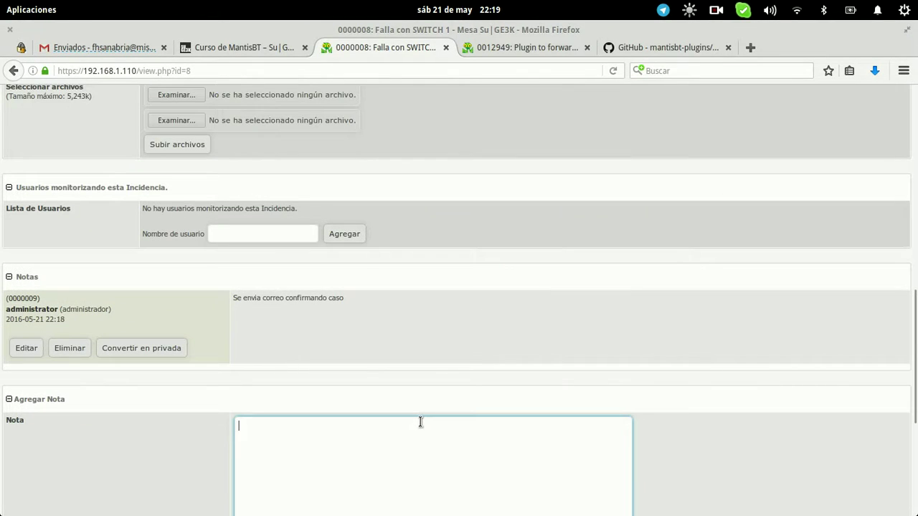
type("Se esta va")
key("ctrl+a")
type("P")
type("alida")
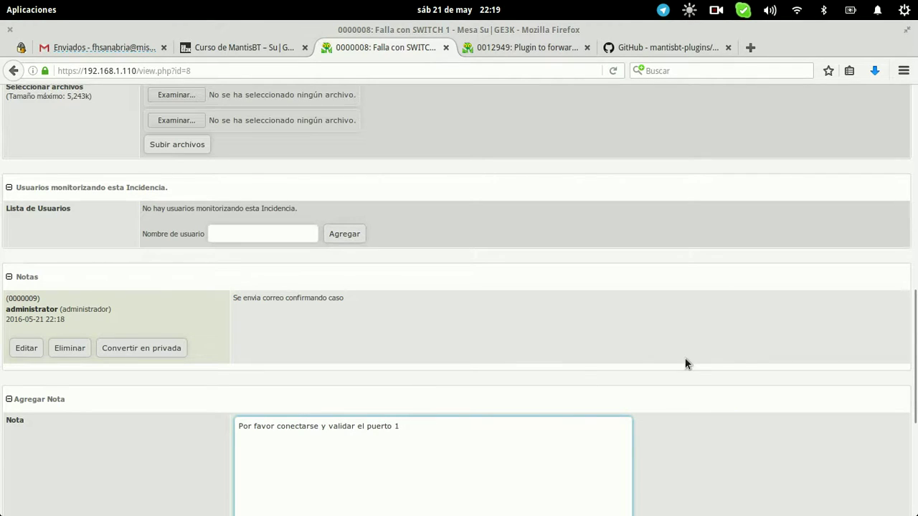
scroll(685, 364, "down", 5)
left_click(468, 302)
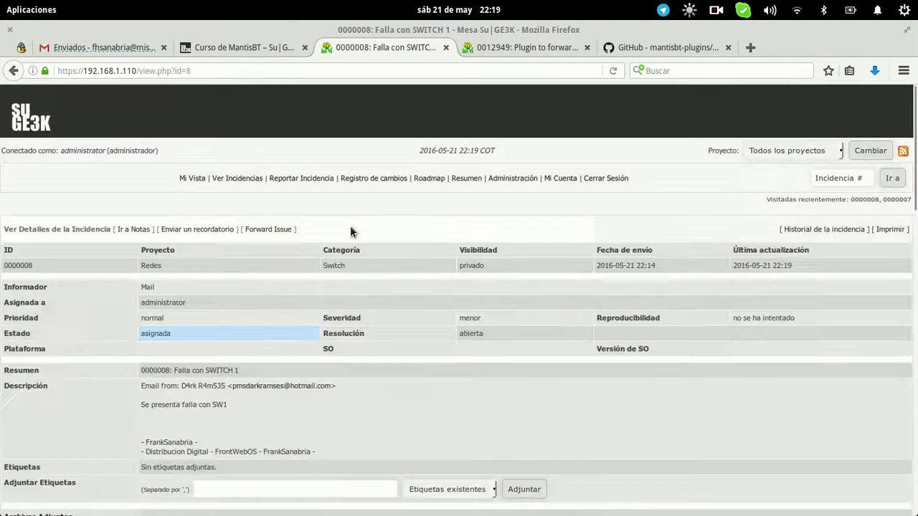
Look over the issue's new notes, then switch to the Outlook window
scroll(350, 230, "down", 10)
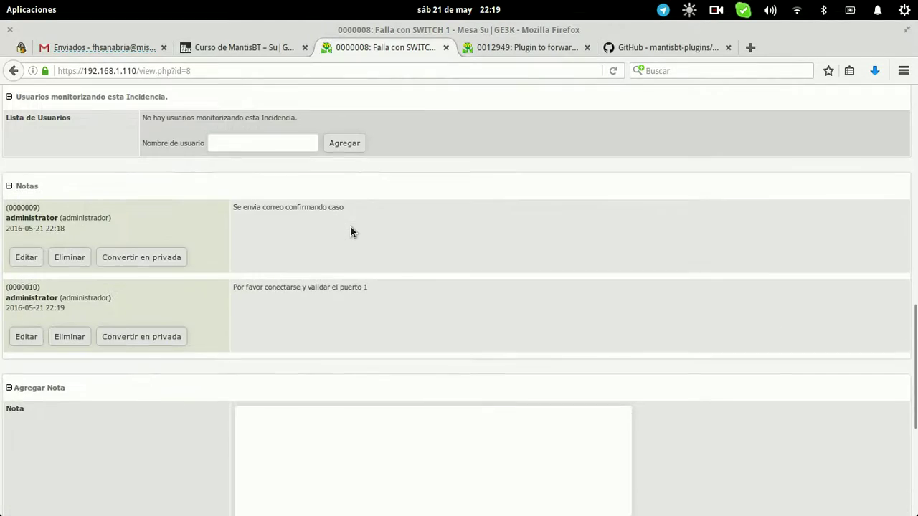
scroll(350, 231, "up", 10)
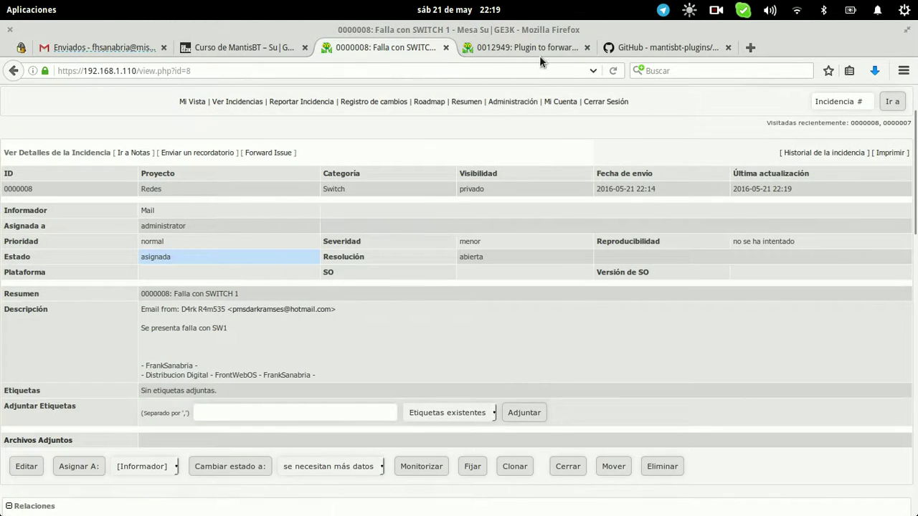
mouse_move(0, 0)
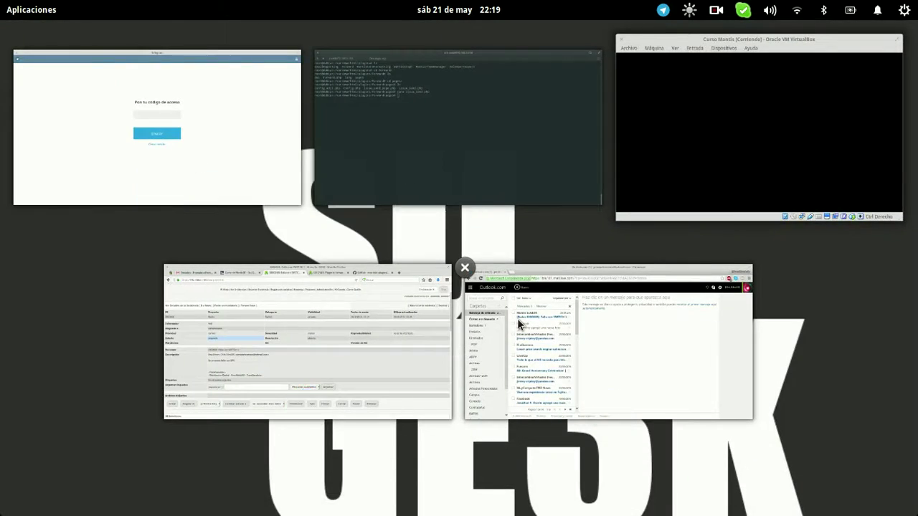
left_click(517, 318)
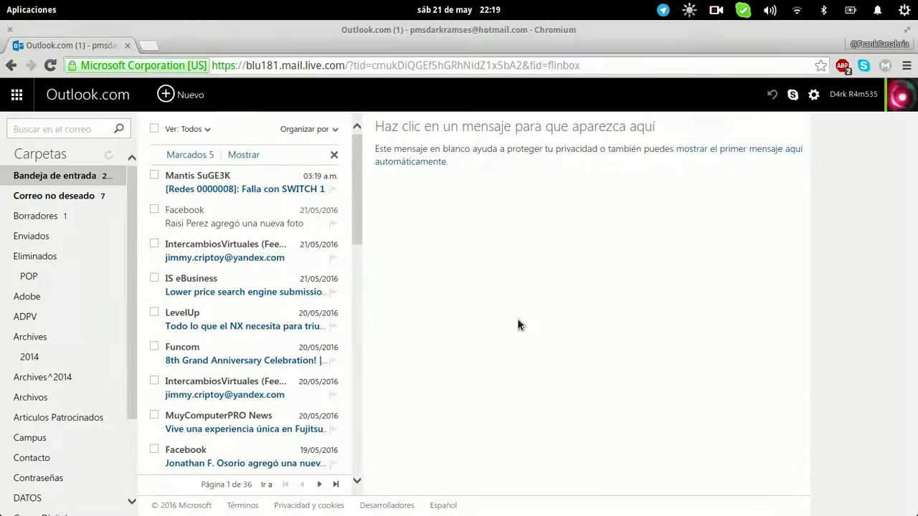
Open the Mantis SuGE3K SWITCH 1 mail, resize the message list and select its body text
left_click(241, 188)
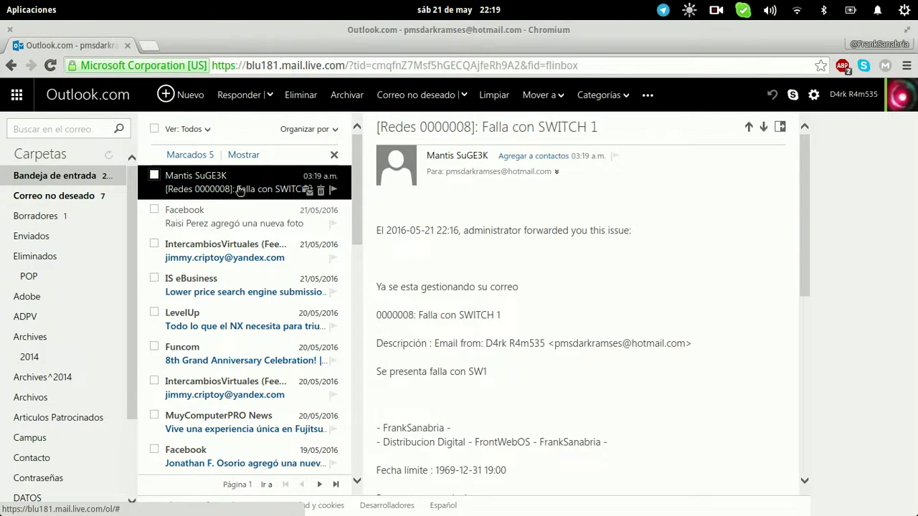
scroll(584, 284, "down", 3)
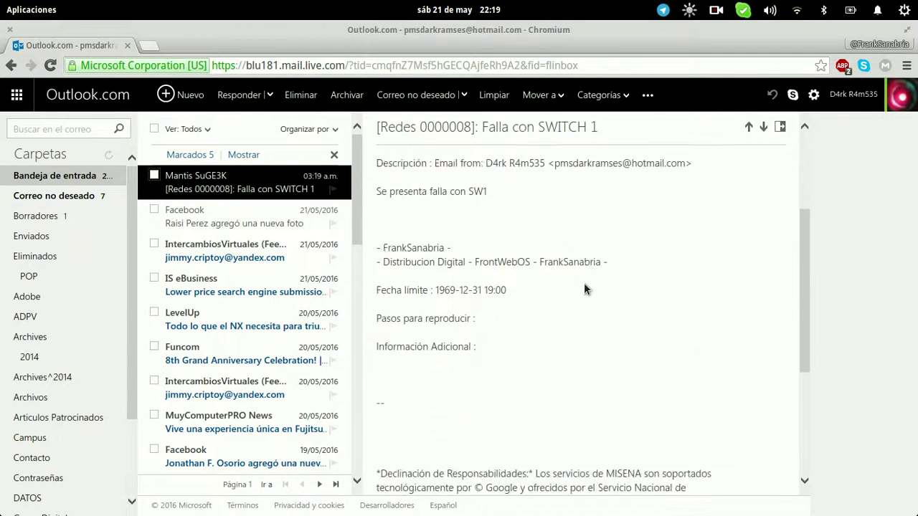
scroll(584, 283, "down", 5)
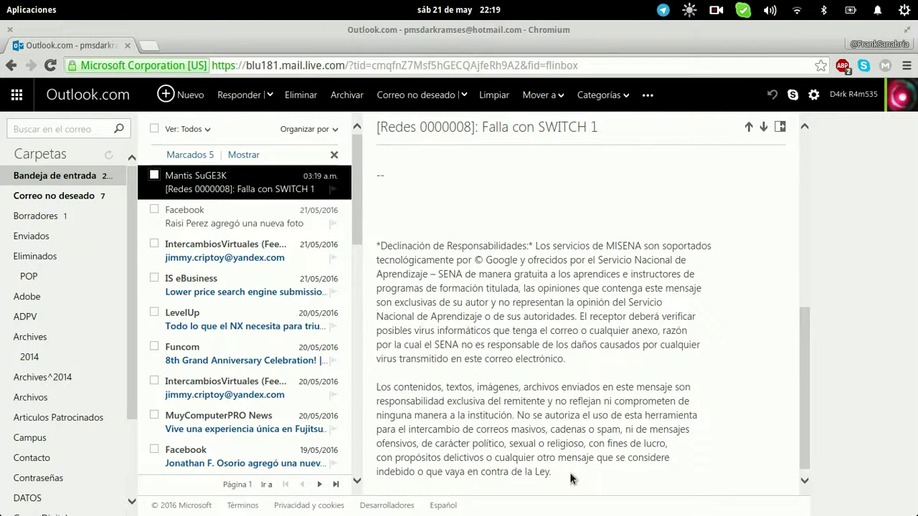
left_click_drag(571, 473, 441, 274)
scroll(446, 277, "up", 4)
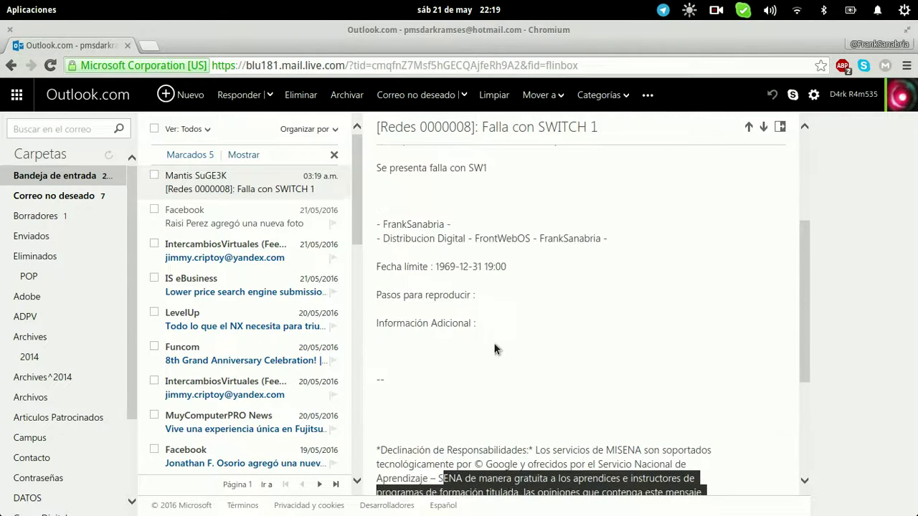
mouse_move(366, 362)
left_mouse_down()
mouse_move(398, 378)
mouse_move(362, 373)
left_mouse_up()
left_click_drag(537, 348, 376, 164)
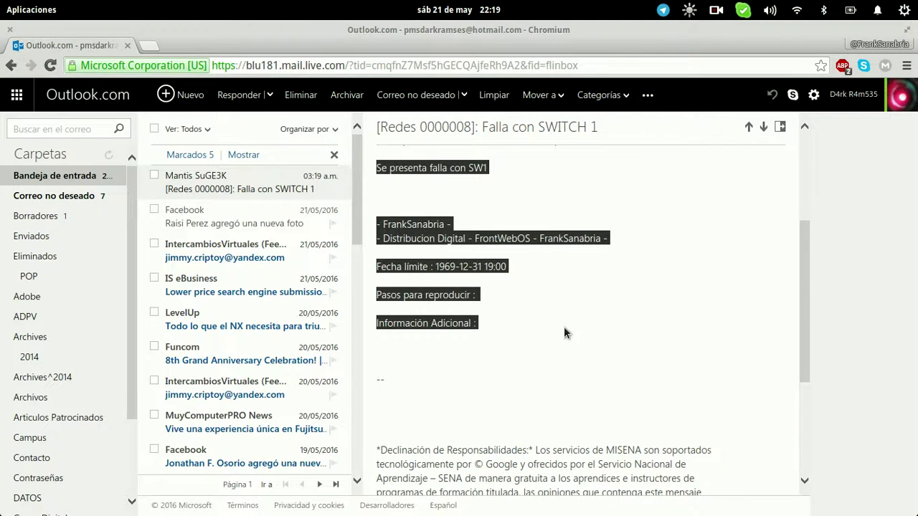
scroll(564, 326, "up", 5)
scroll(564, 326, "down", 1)
left_click(501, 461)
left_click_drag(500, 461, 515, 297)
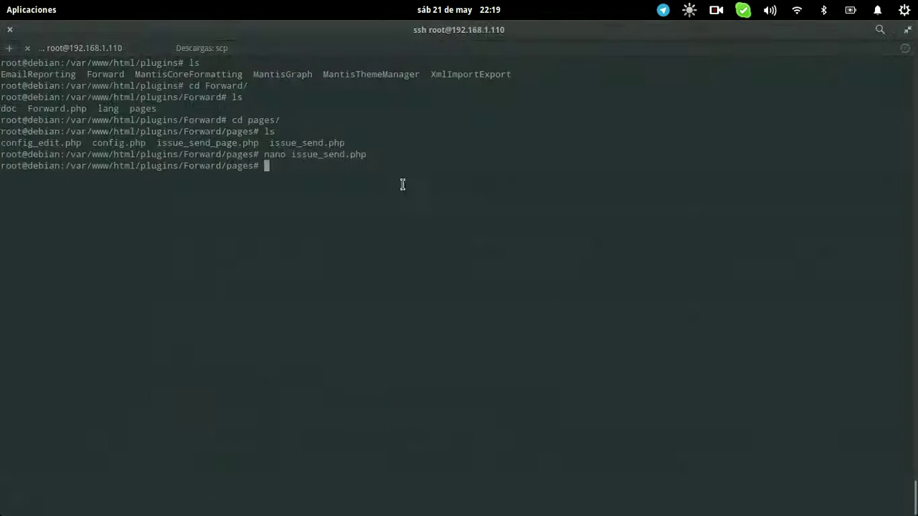
key("Up")
key("Return")
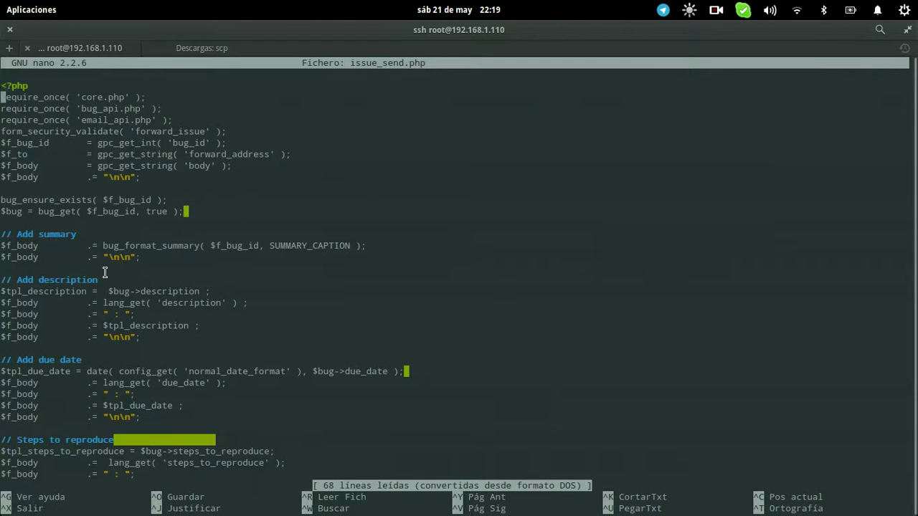
key("Down")
key("Down")
key("Down")
key("Down")
key("Down")
key("Down")
key("Down")
key("Down")
key("Down")
key("Down")
key("Down")
key("Down")
key("Down")
key("Down")
key("Down")
key("Down")
key("Down")
key("Down")
key("Down")
key("Down")
key("ctrl+x")
key("alt+Tab")
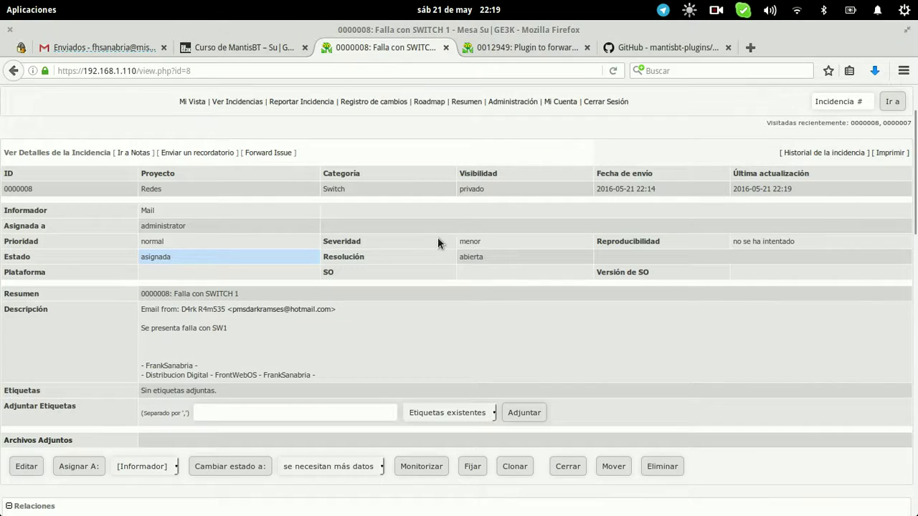
key("super")
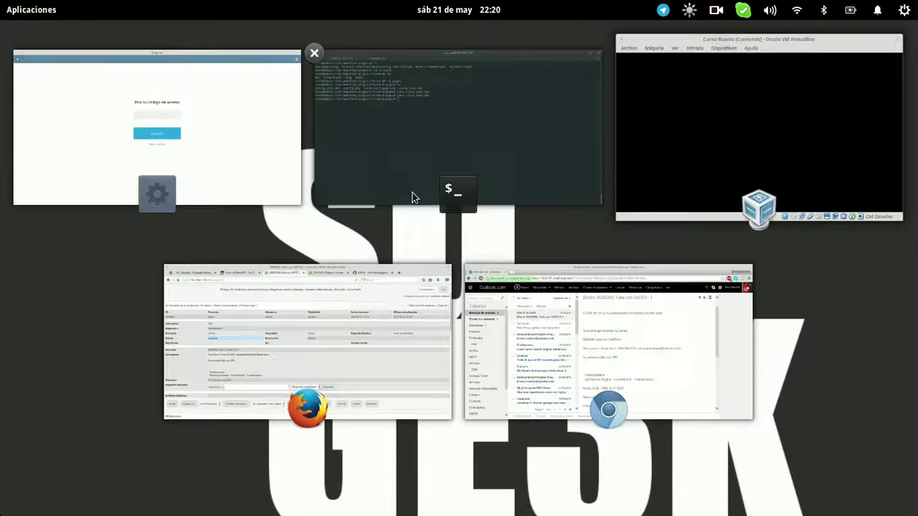
Reply 'Ahora se presenta falla con el SW2 agradezco pronta respuesta' and send it
left_click(570, 330)
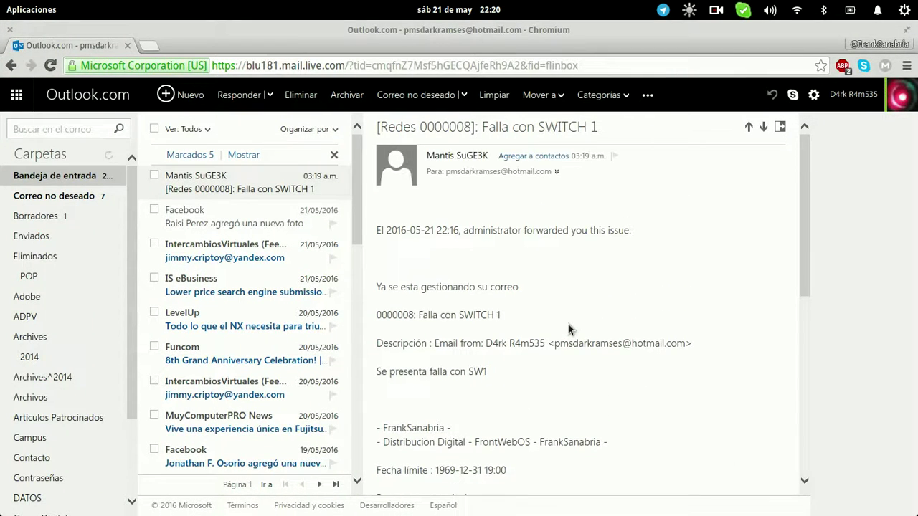
left_click_drag(388, 286, 529, 295)
left_click(531, 297)
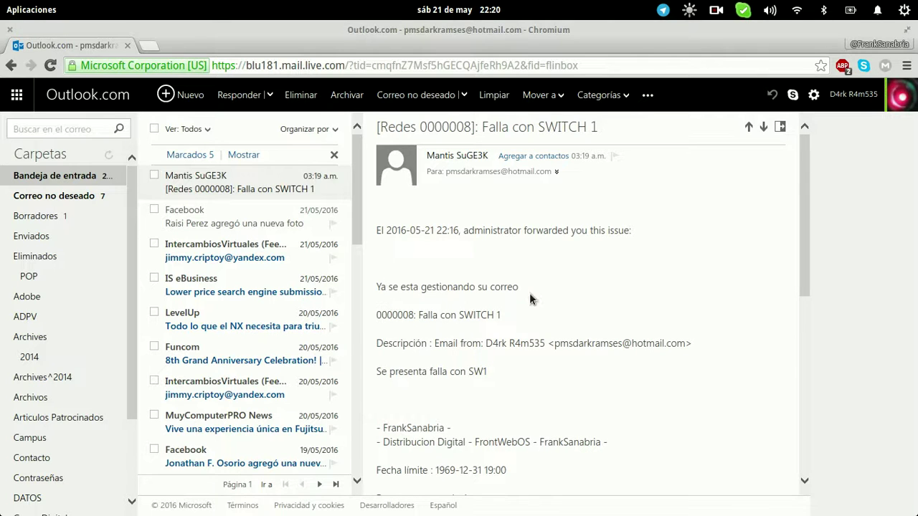
left_click(239, 105)
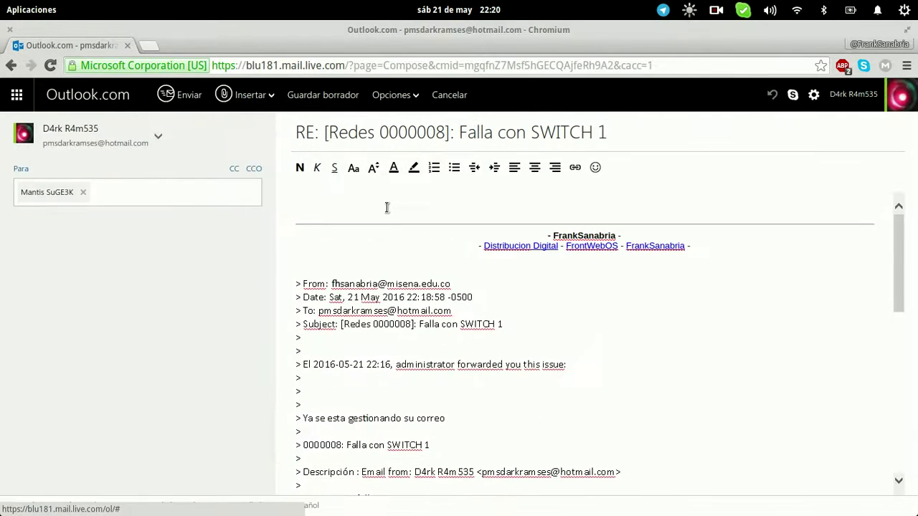
type("Ahora se presenta falla con el SW2 agradezco p")
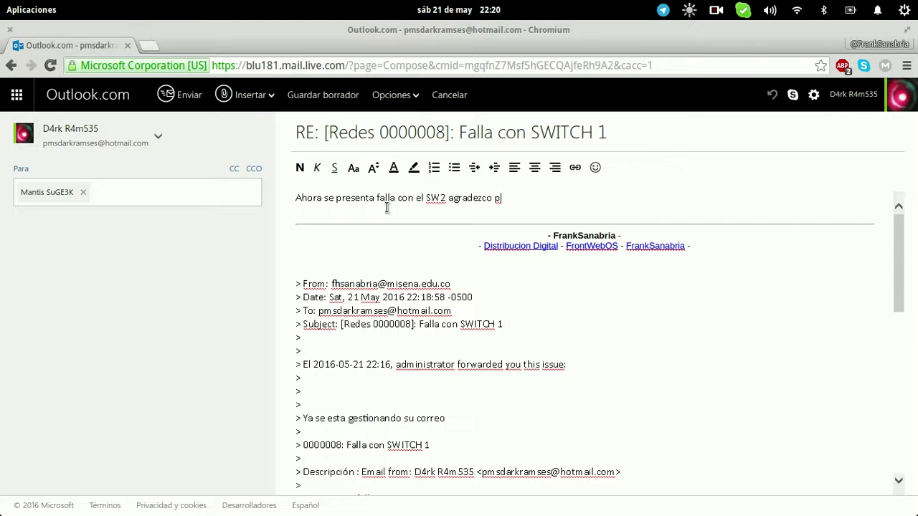
type("ronta respuesta")
key("Return")
key("Return")
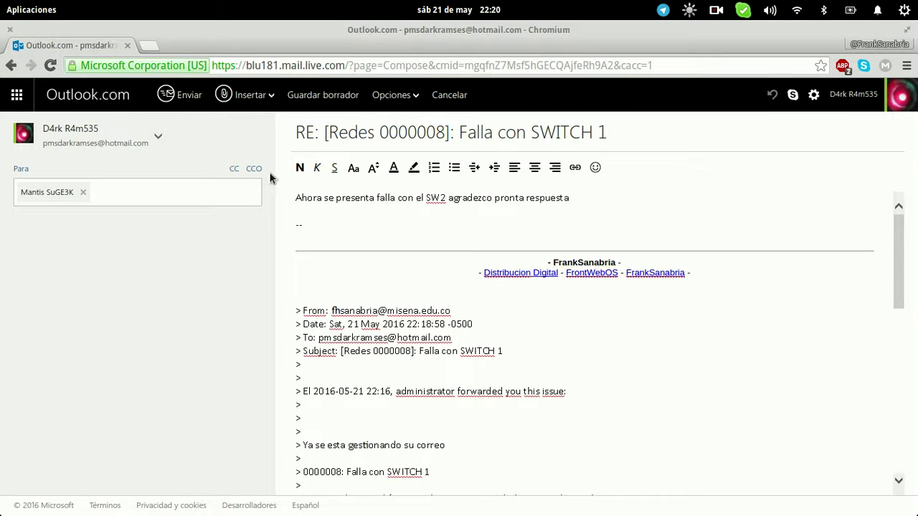
left_click(187, 96)
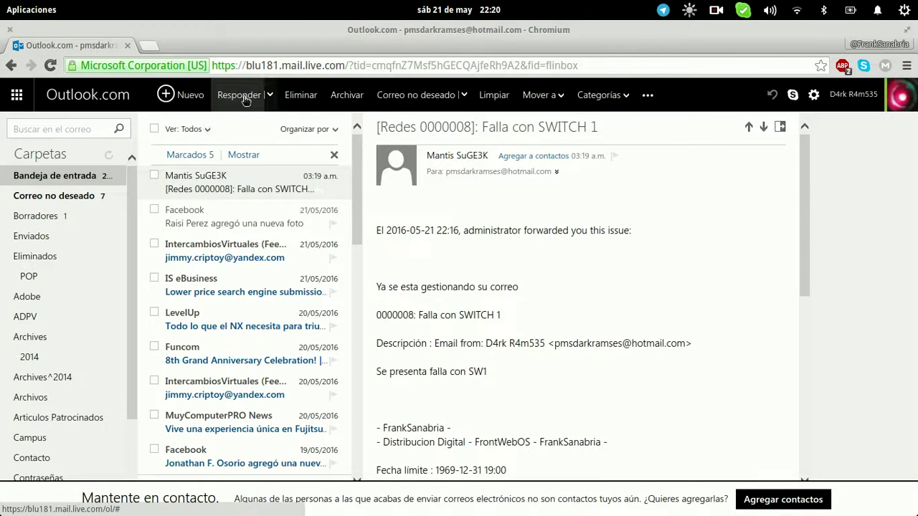
Send a second reply with Miniatura_Cap4.png attached and the text 'Se envia e'
left_click(242, 96)
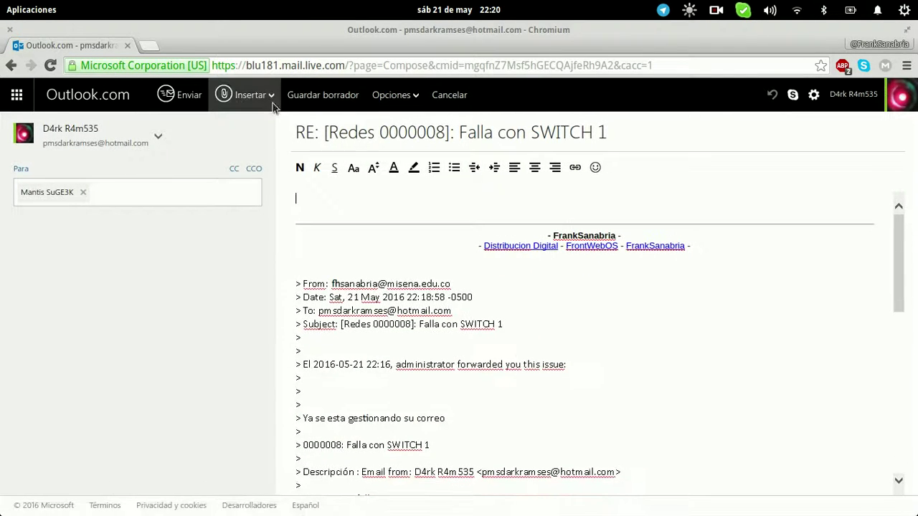
left_click(269, 100)
left_click(279, 129)
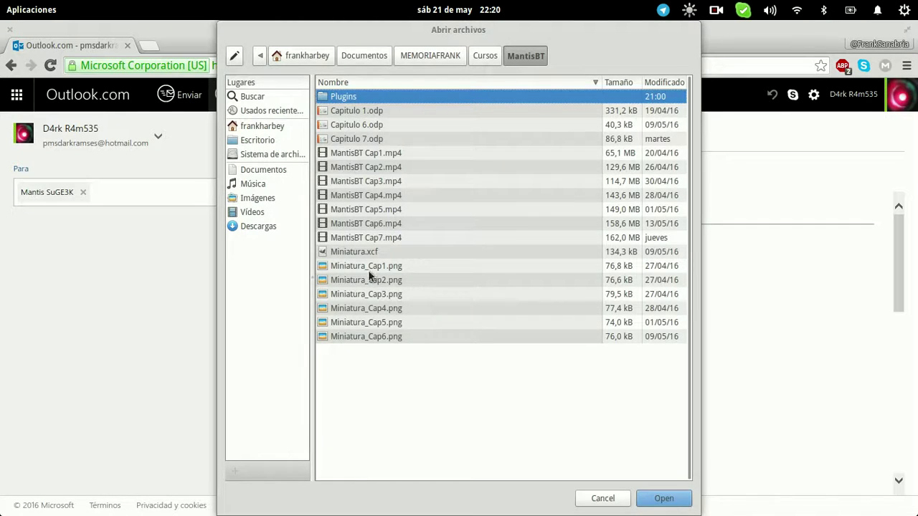
left_click(363, 307)
left_click(662, 498)
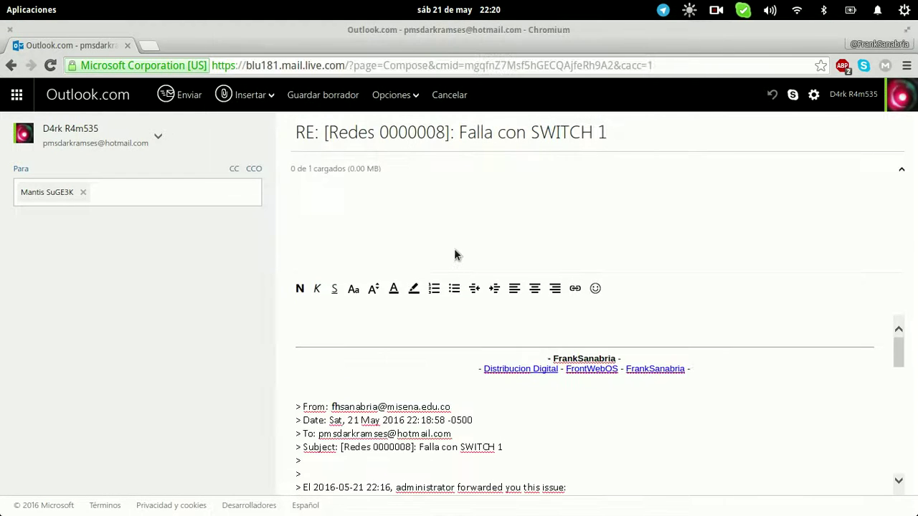
type("Se envia evidencia")
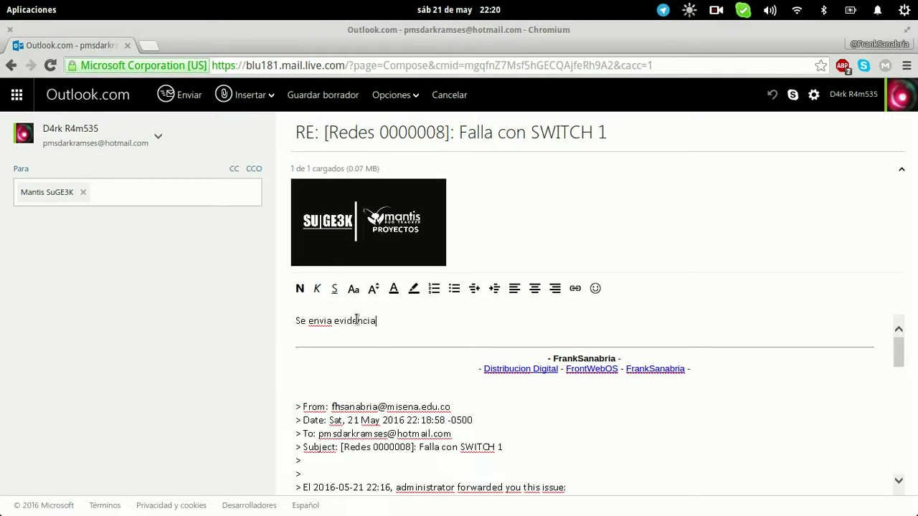
left_click(199, 108)
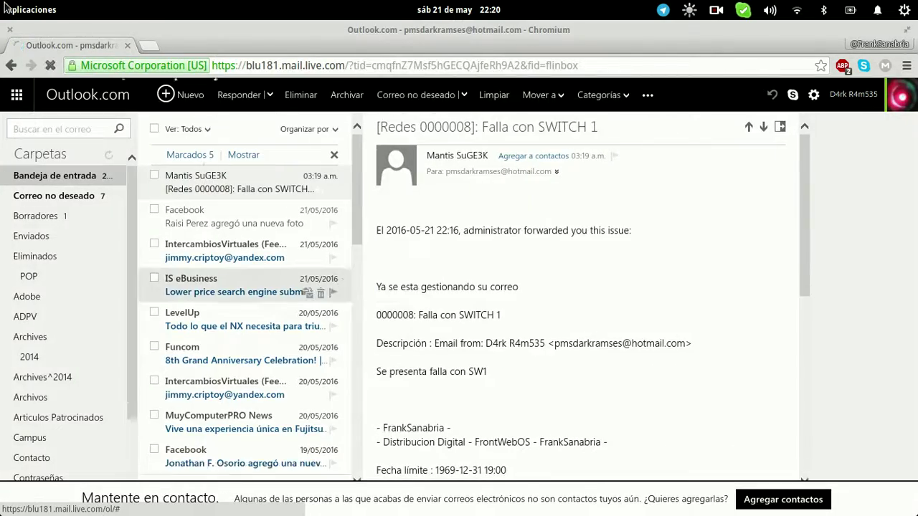
key("super")
Reload Gmail's Enviados list to show the new note notification for issue 0000008
left_click(256, 311)
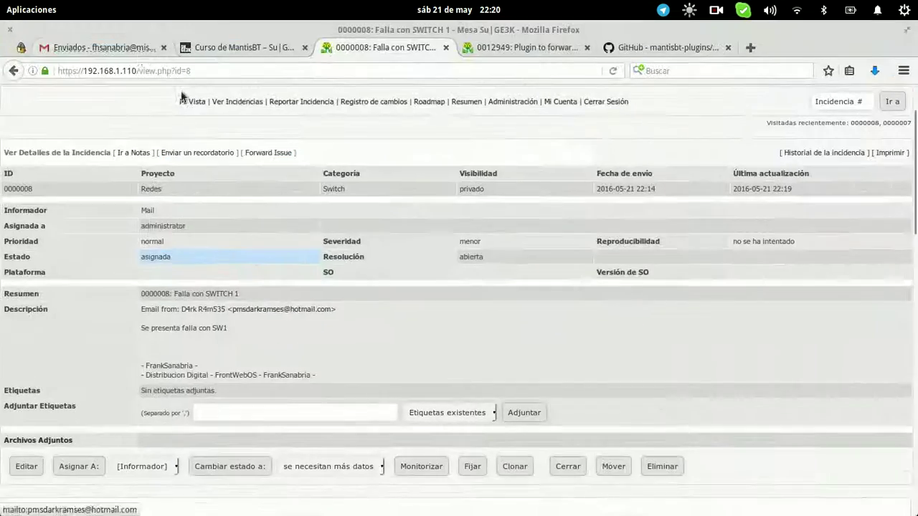
left_click(126, 45)
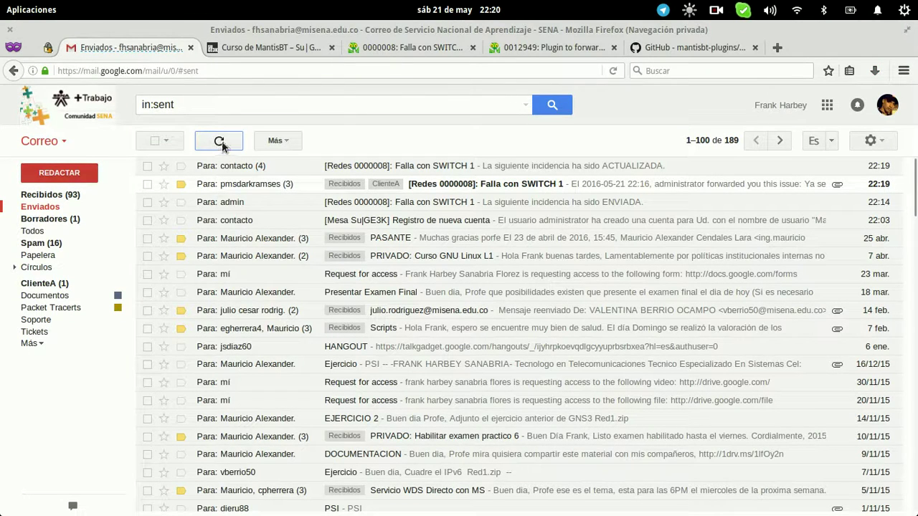
key("F5")
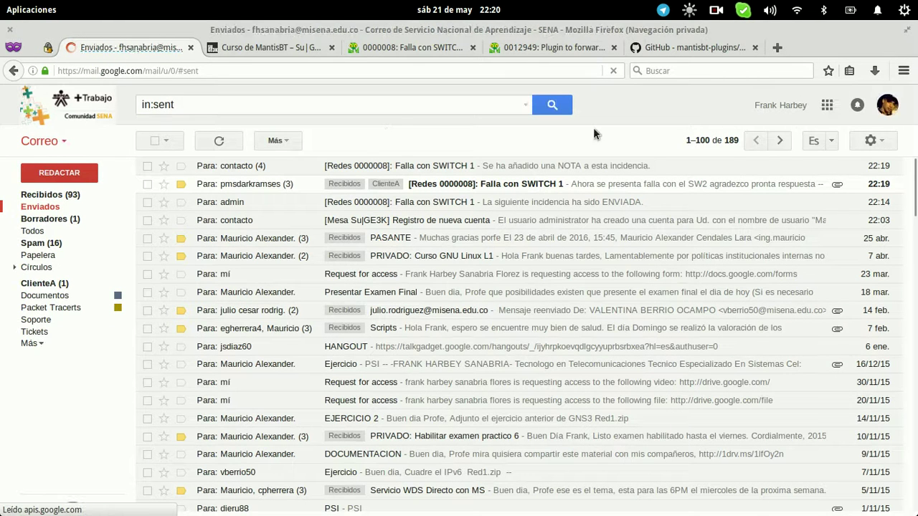
left_click(879, 142)
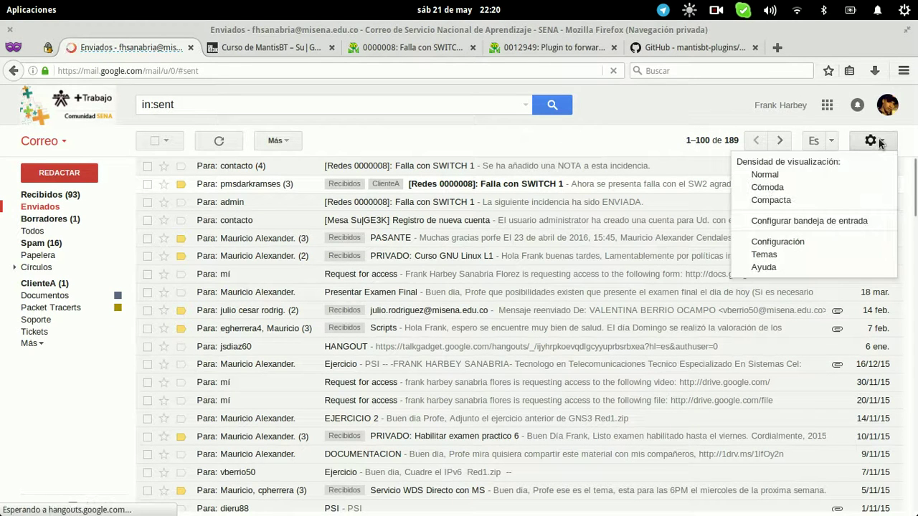
left_click(584, 136)
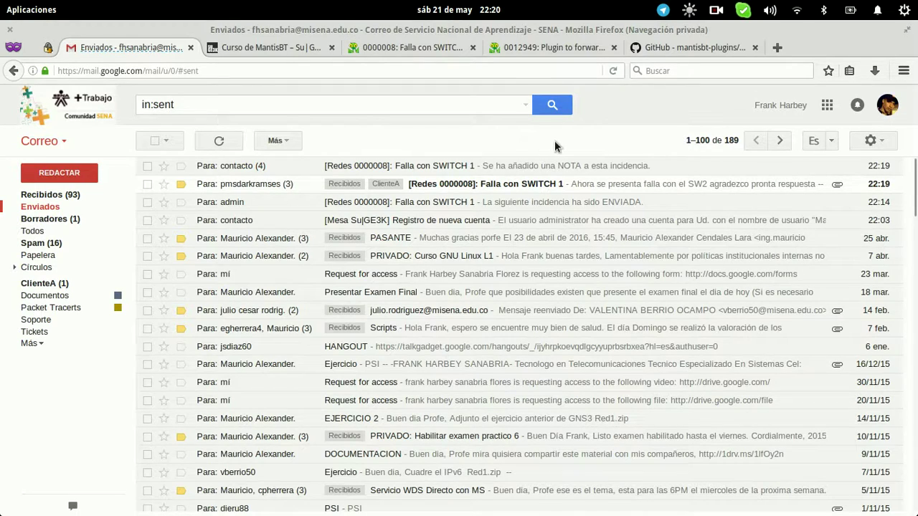
Go back to the MantisBT issue 0000008 tab via the course page tab
key("alt+Tab")
key("alt+Tab")
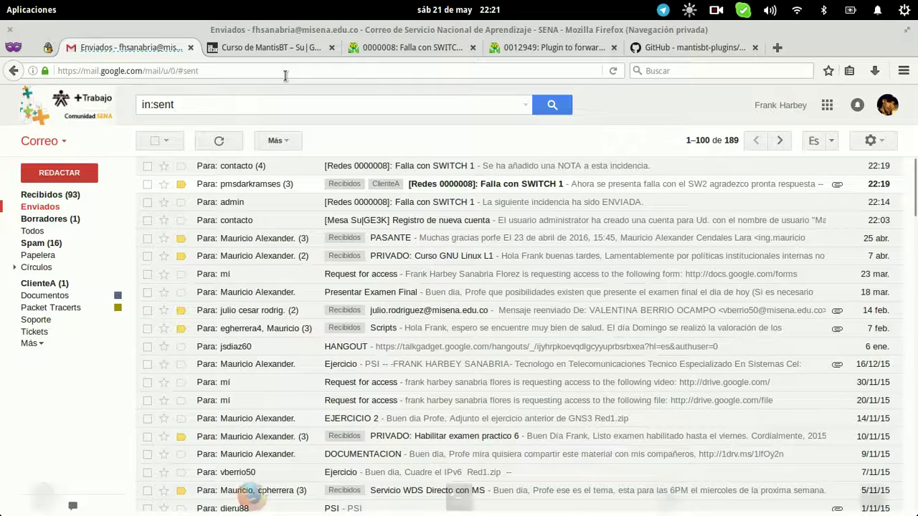
left_click(273, 49)
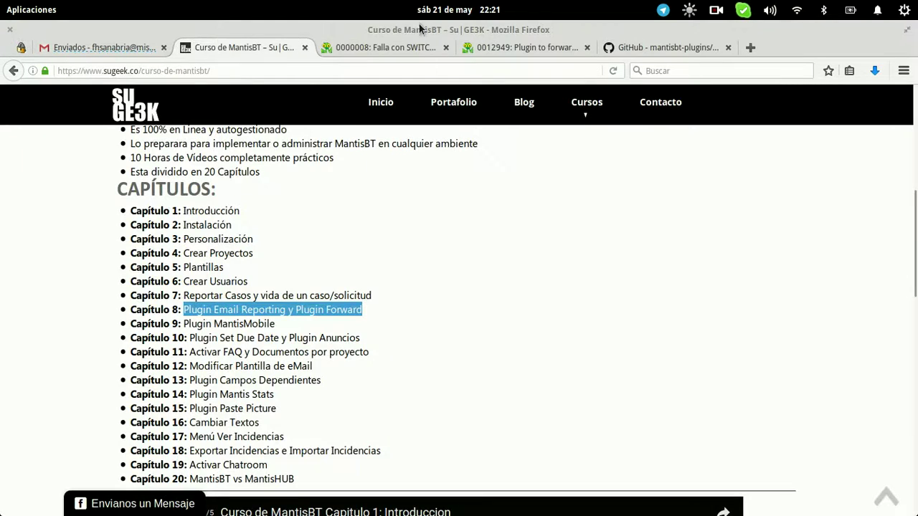
left_click(397, 49)
key("ctrl+l")
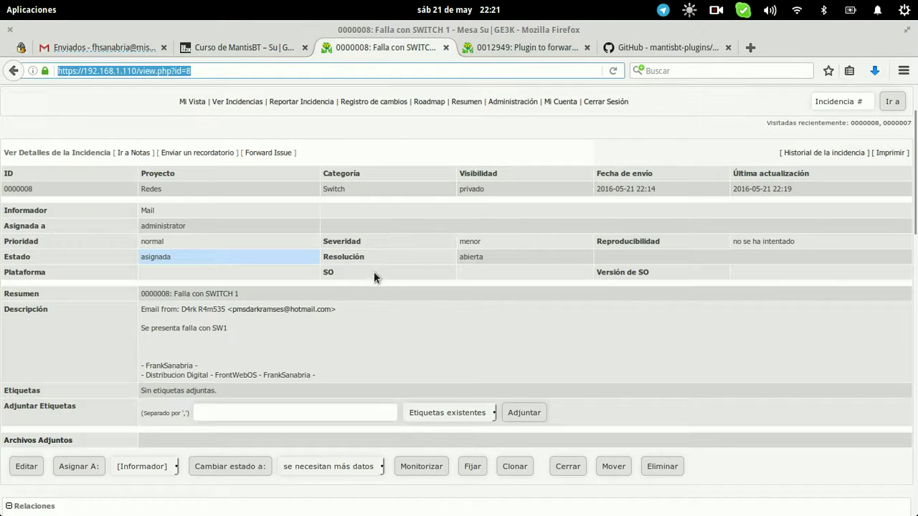
left_click(374, 272)
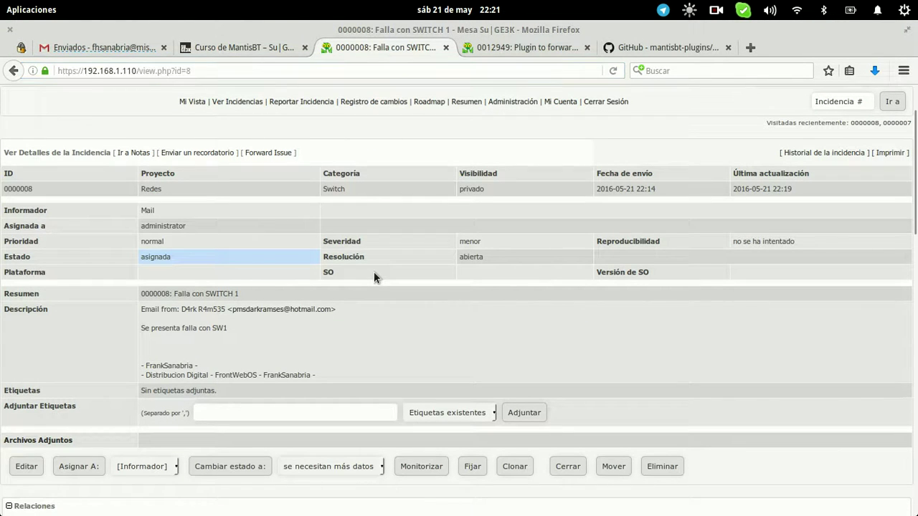
key("ctrl+l")
key("Return")
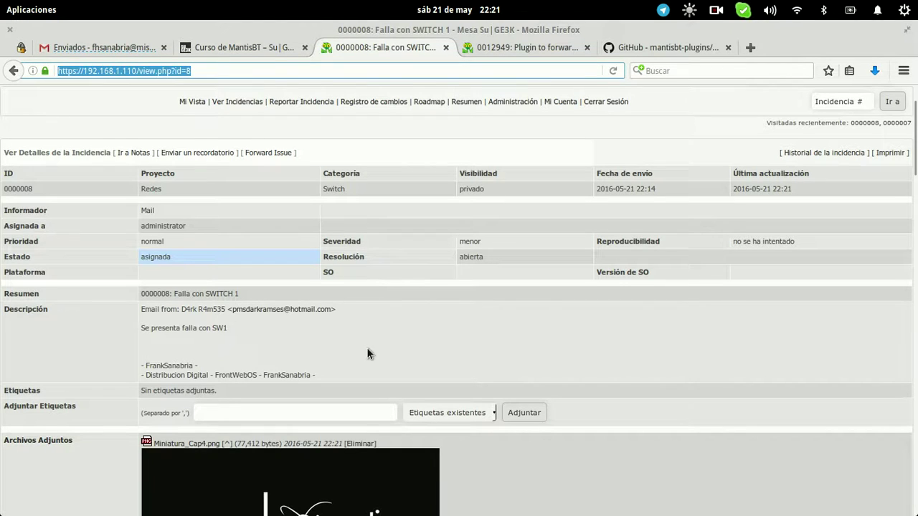
scroll(477, 331, "down", 5)
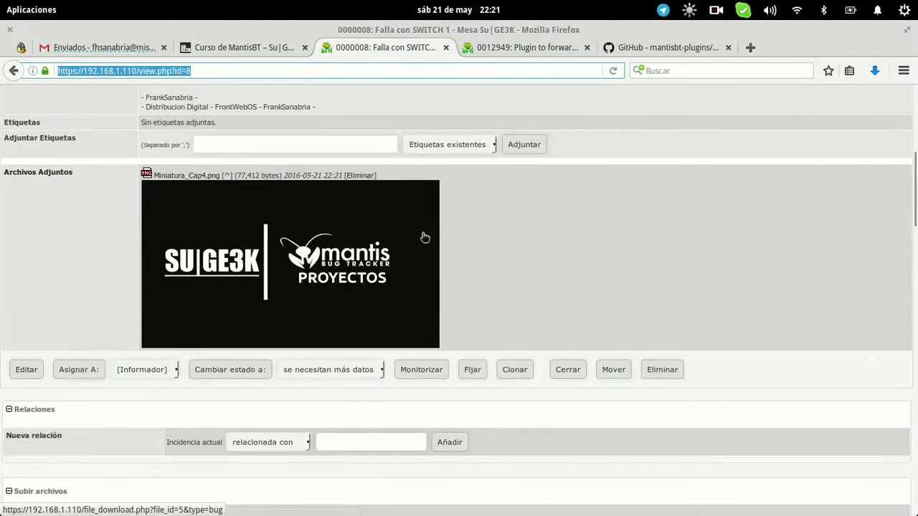
scroll(534, 286, "down", 12)
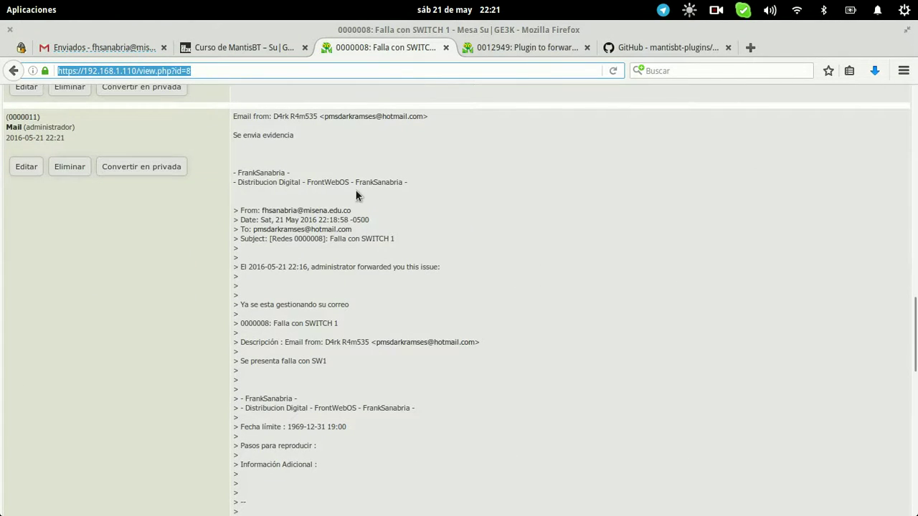
scroll(355, 195, "up", 4)
scroll(350, 362, "down", 15)
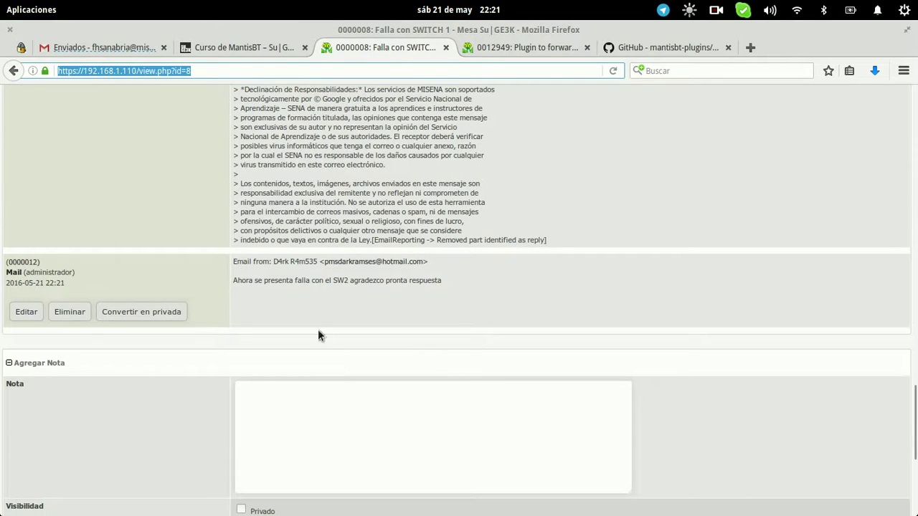
left_click_drag(231, 280, 457, 285)
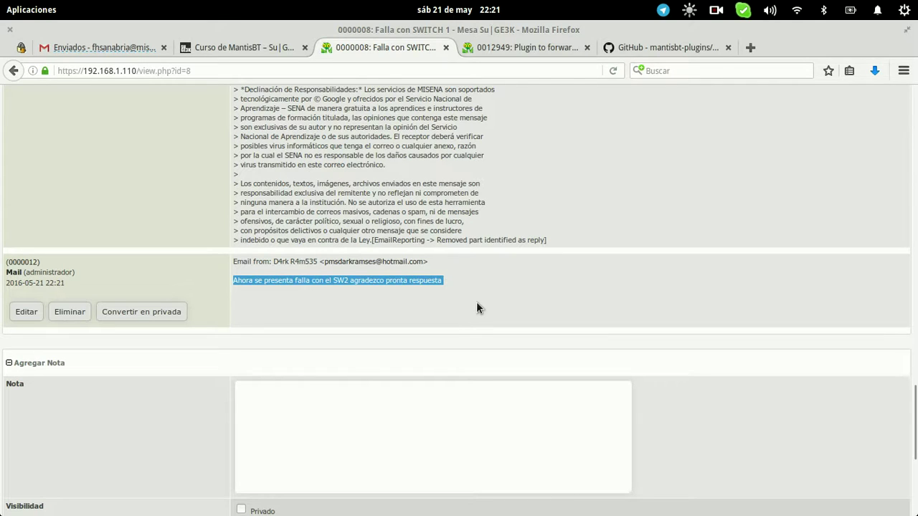
left_click(477, 302)
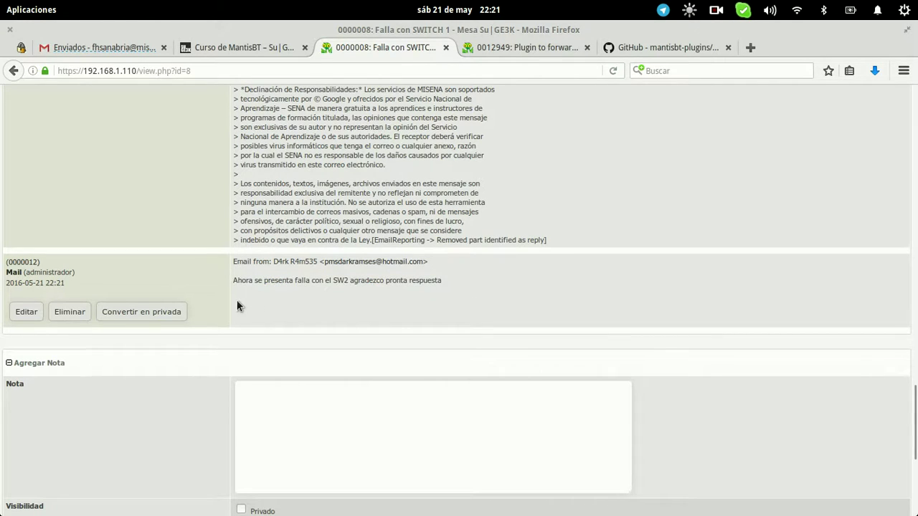
key("ctrl+shift+Left")
key("ctrl+shift+Left")
key("ctrl+shift+Left")
key("ctrl+shift+Left")
key("ctrl+shift+Left")
key("ctrl+shift+Left")
key("ctrl+shift+Left")
key("ctrl+shift+Left")
key("ctrl+shift+Left")
key("ctrl+shift+Left")
scroll(236, 303, "up", 6)
scroll(237, 304, "up", 2)
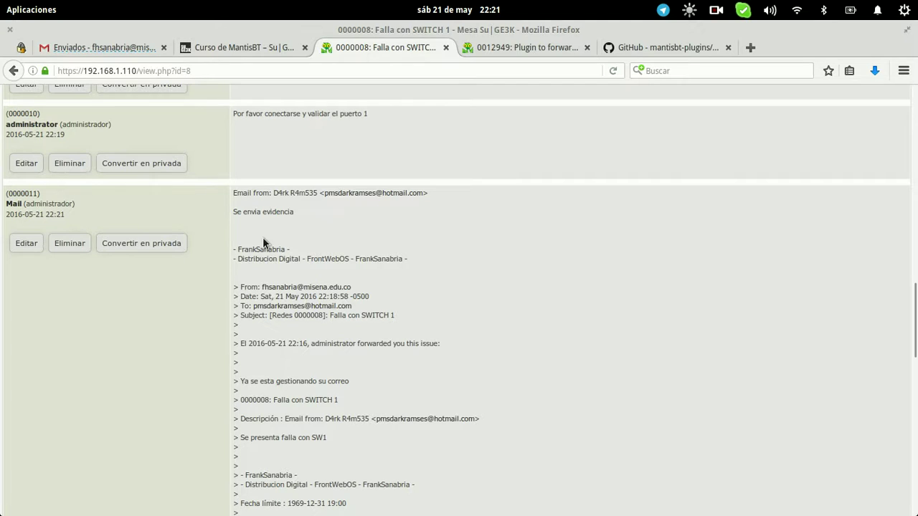
left_click(106, 50)
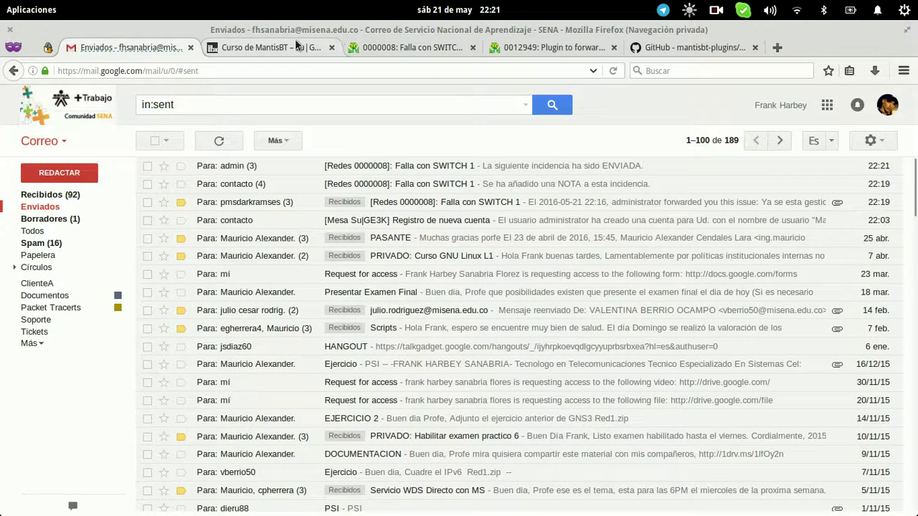
left_click(295, 45)
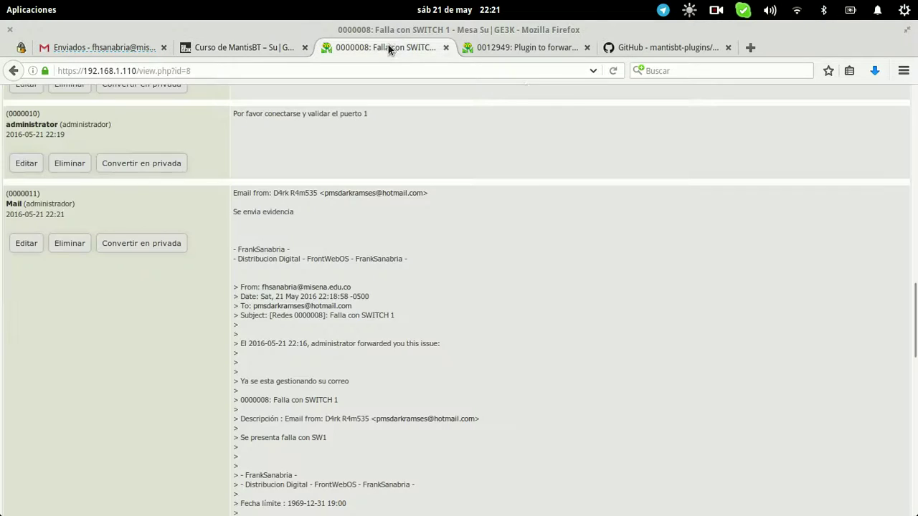
left_click(401, 48)
scroll(537, 213, "up", 15)
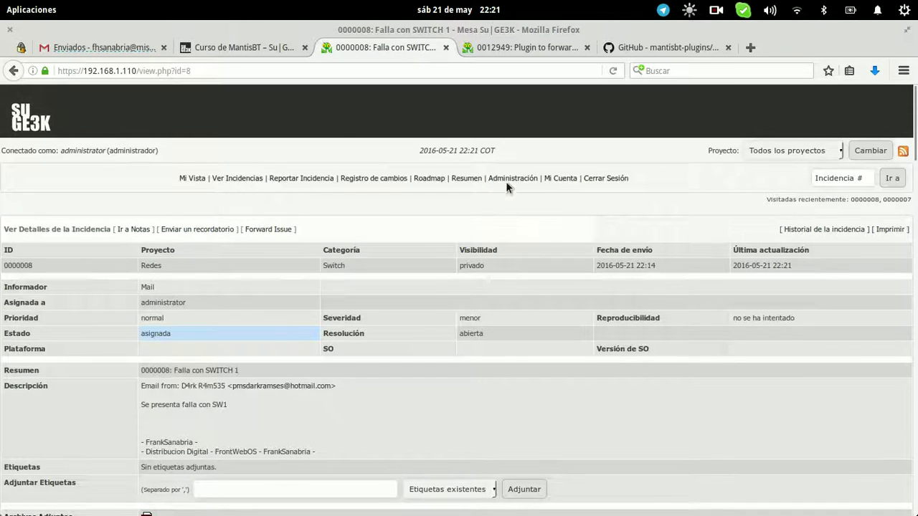
left_click(512, 178)
Log back in with the account password and open the Email Reporting plugin settings
type("*********")
key("Return")
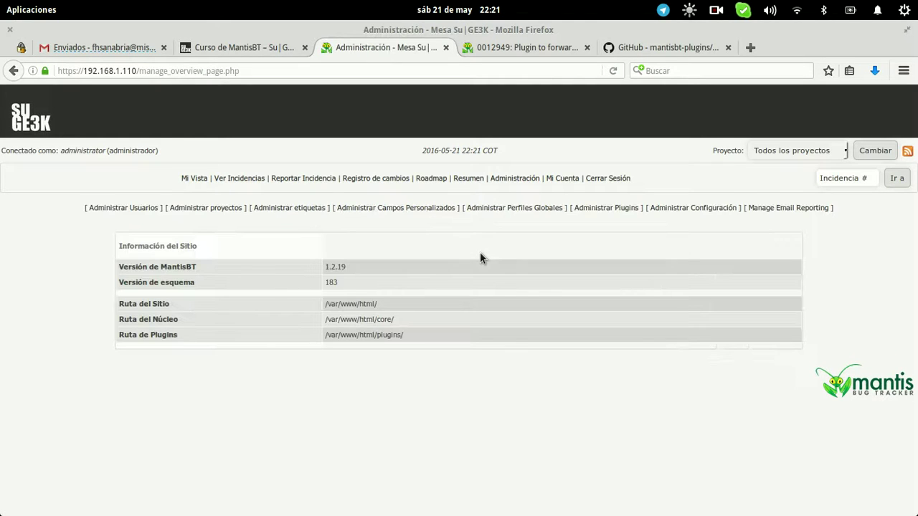
left_click(614, 207)
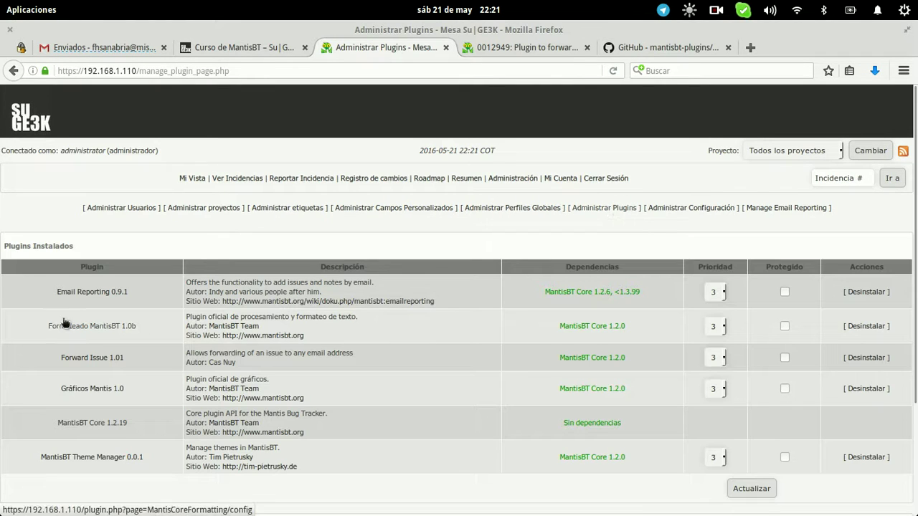
left_click(79, 291)
Review the Email Reporting configuration, selecting the collation warning and signature delimiter value
left_click_drag(406, 324, 452, 363)
scroll(453, 363, "down", 15)
scroll(451, 364, "up", 4)
scroll(552, 430, "down", 5)
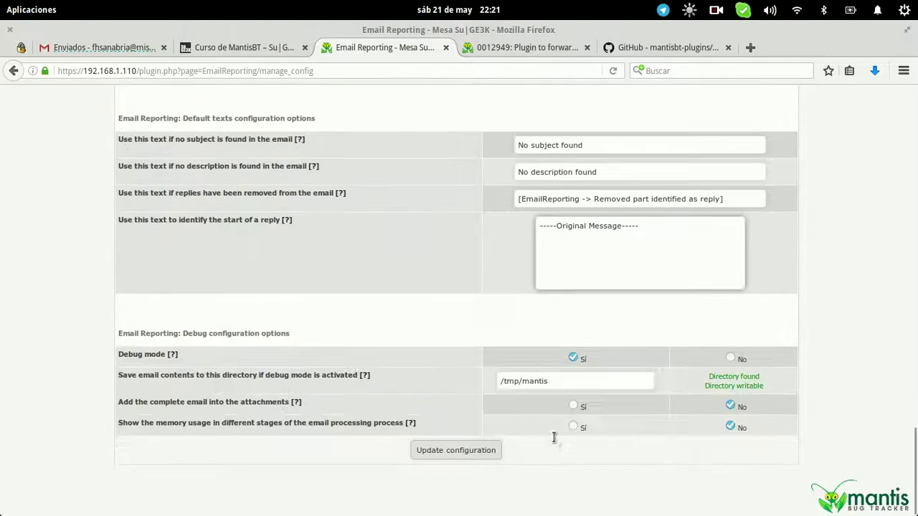
scroll(569, 391, "up", 8)
left_click(569, 372)
left_click_drag(570, 372, 511, 369)
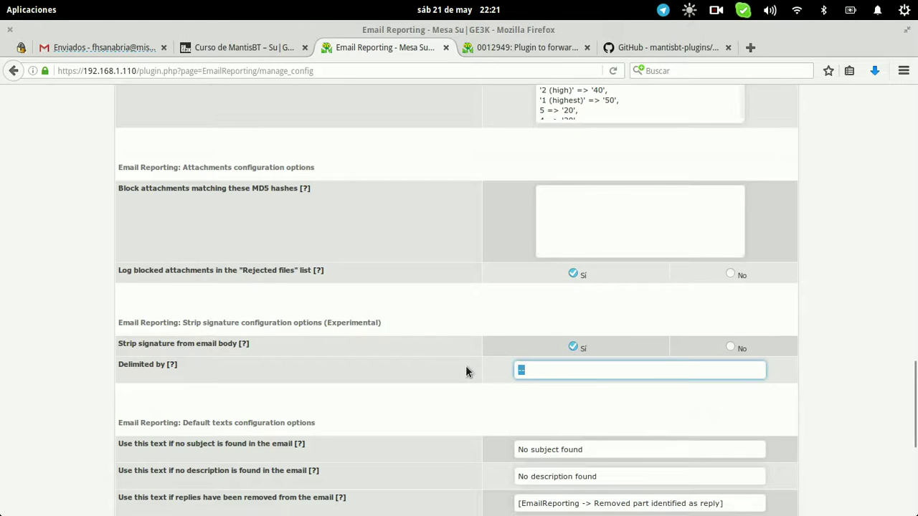
scroll(466, 366, "up", 15)
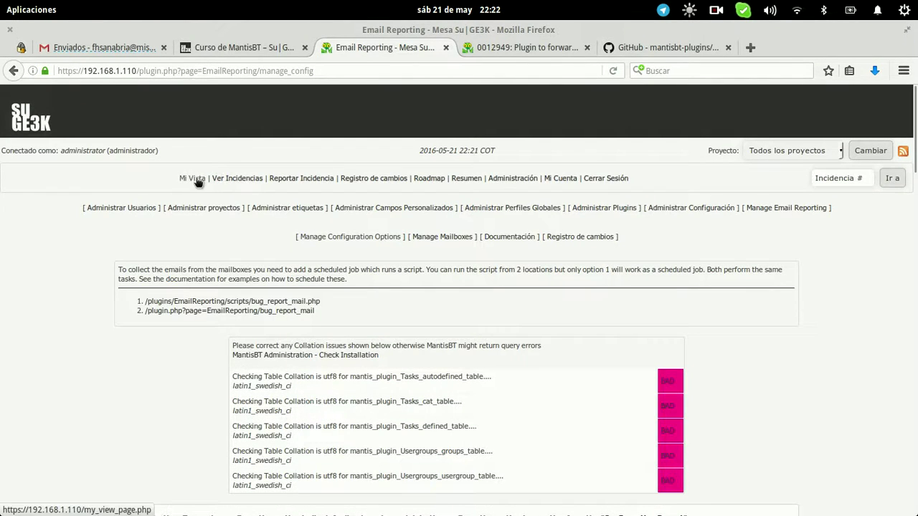
Reopen issue 0000008, Falla con SWITCH 1, from the Mi Vista list
left_click(192, 178)
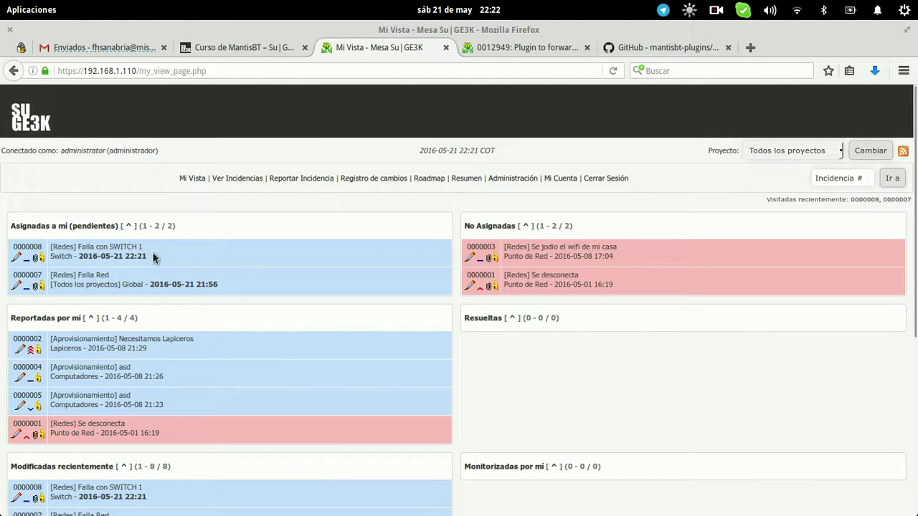
left_click(27, 246)
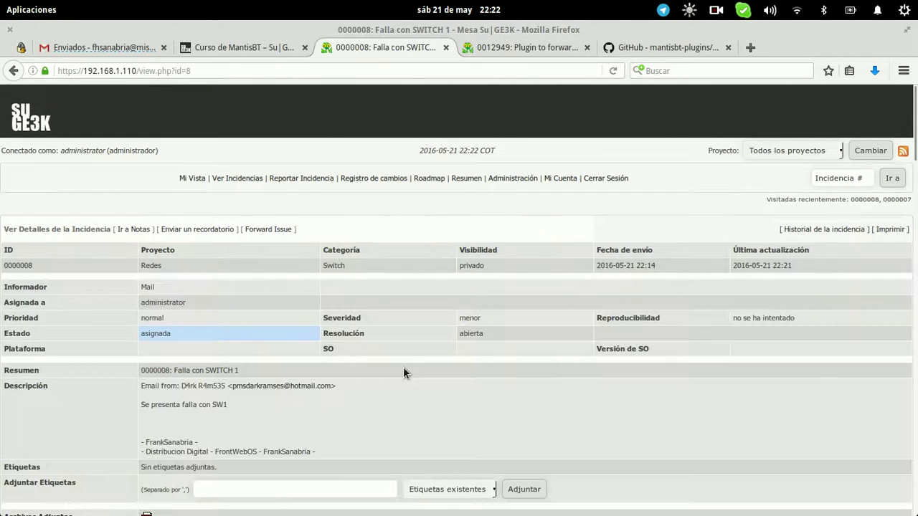
scroll(403, 373, "down", 10)
scroll(403, 372, "up", 5)
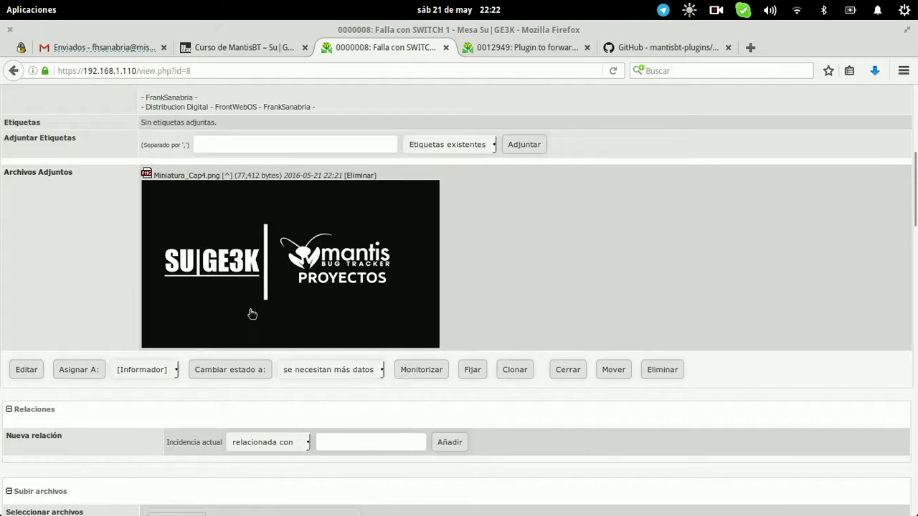
scroll(340, 303, "up", 5)
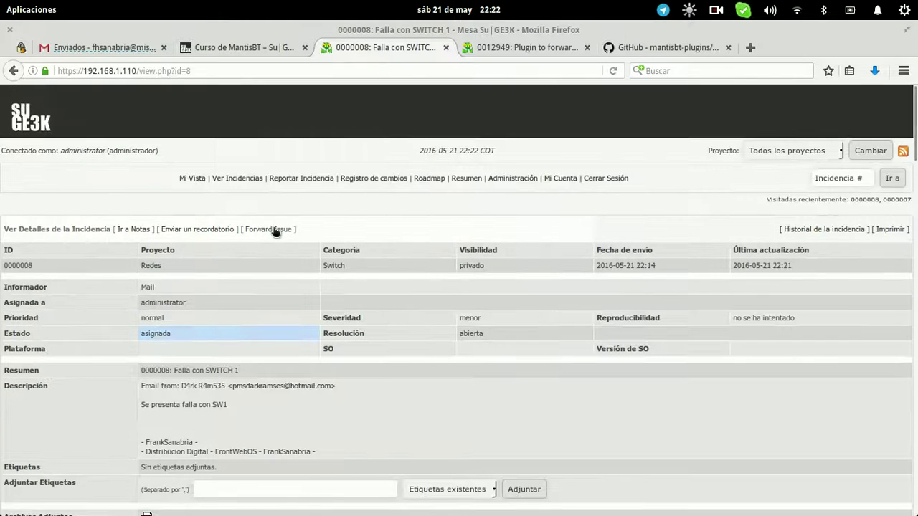
left_click(275, 230)
Address the forward to the client's e-mail and enter 'Favor probar' as additional info
left_click_drag(358, 246, 229, 219)
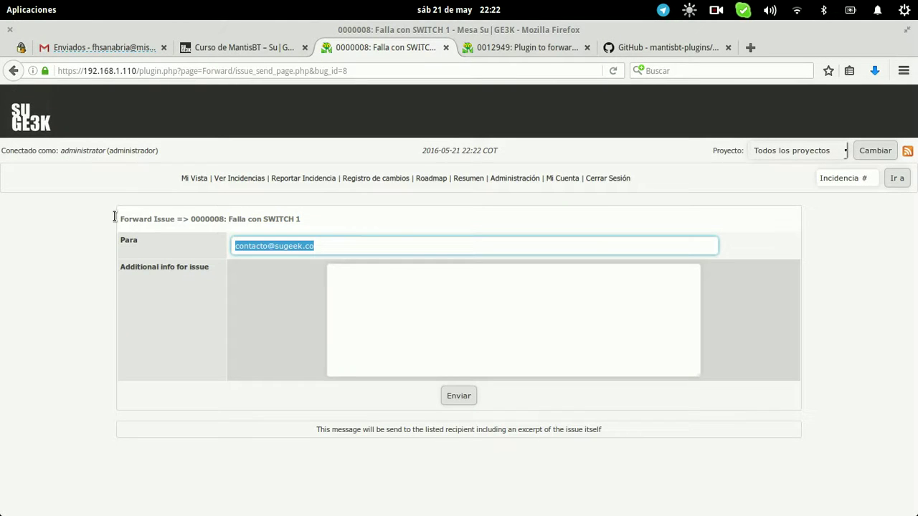
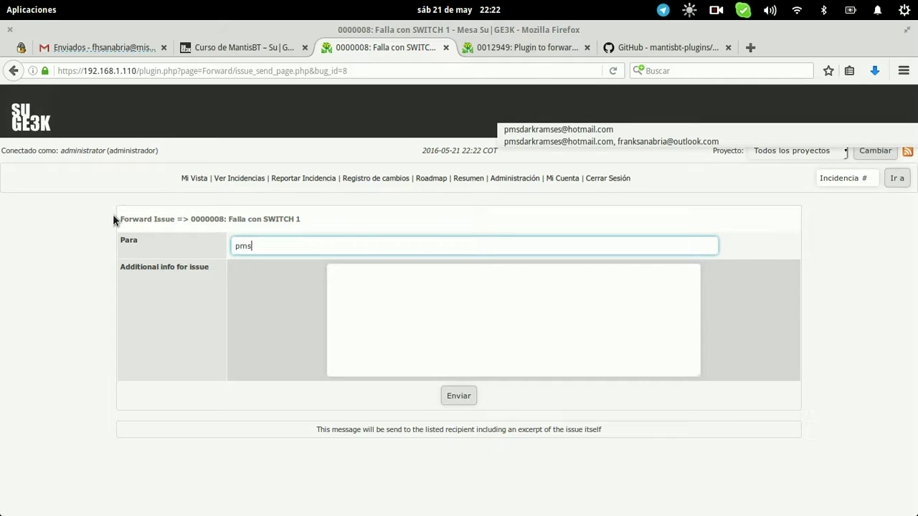
key("Tab")
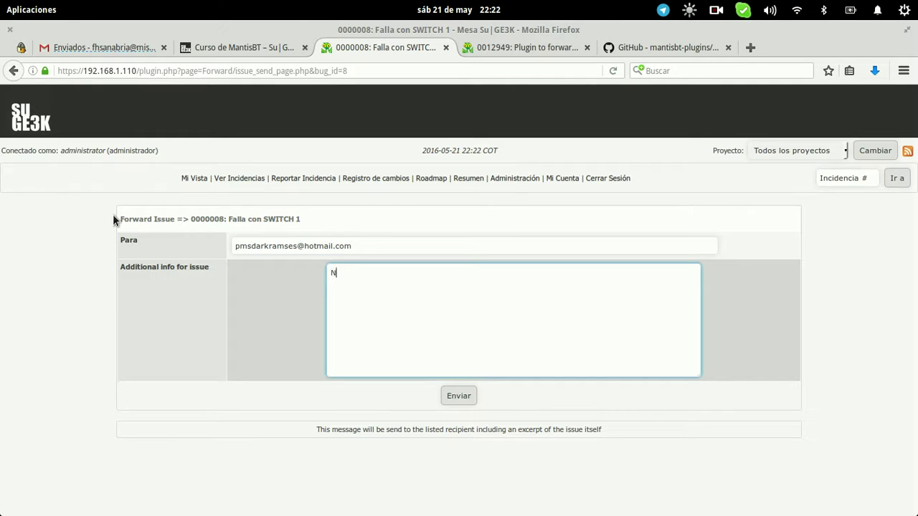
key("ctrl+a")
key("BackSpace")
key("BackSpace")
Send the forwarded issue to the client and return to the issue page
left_click(459, 395)
left_click(468, 221)
scroll(240, 267, "down", 3)
scroll(240, 269, "down", 8)
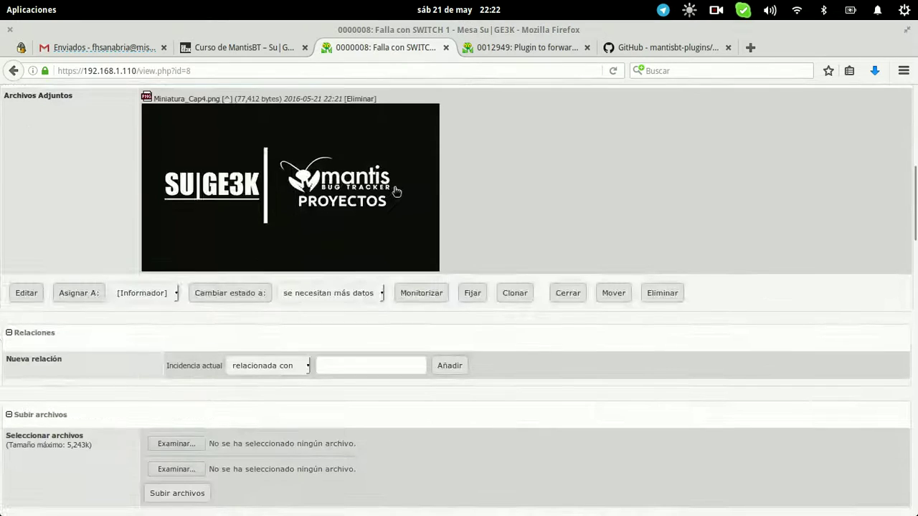
scroll(394, 191, "up", 2)
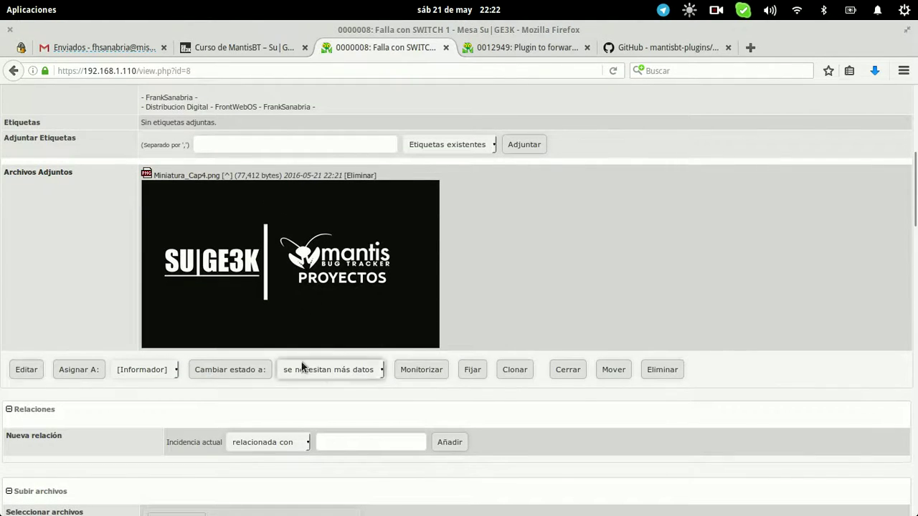
Set status to 'se necesitan más datos' noting 'Se soluciono, se espera respuesta por parte del cliente'
left_click(230, 369)
type("S")
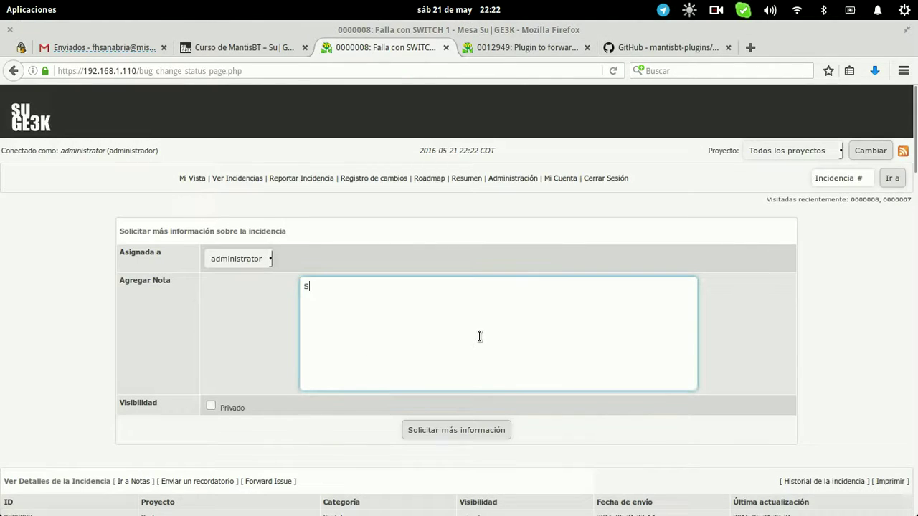
type("e soluciono, se espera respuesta por ")
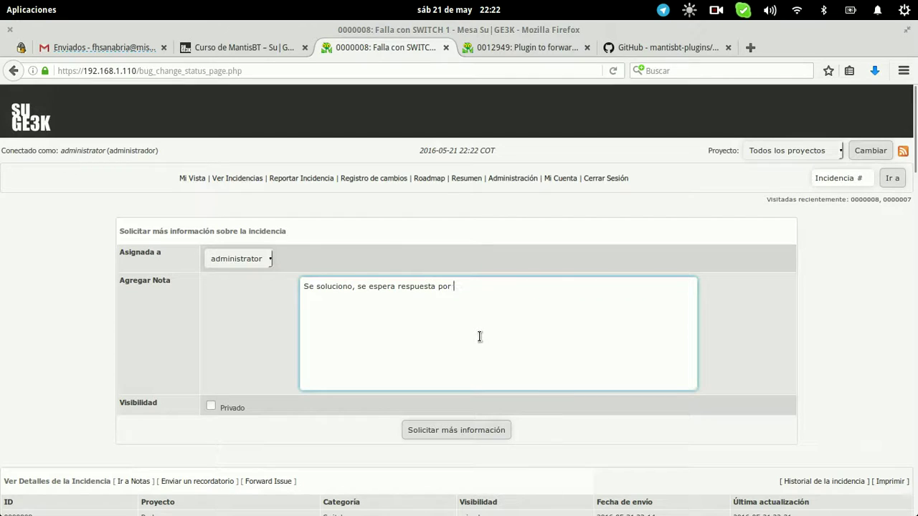
type("parte del cliente")
left_click(495, 433)
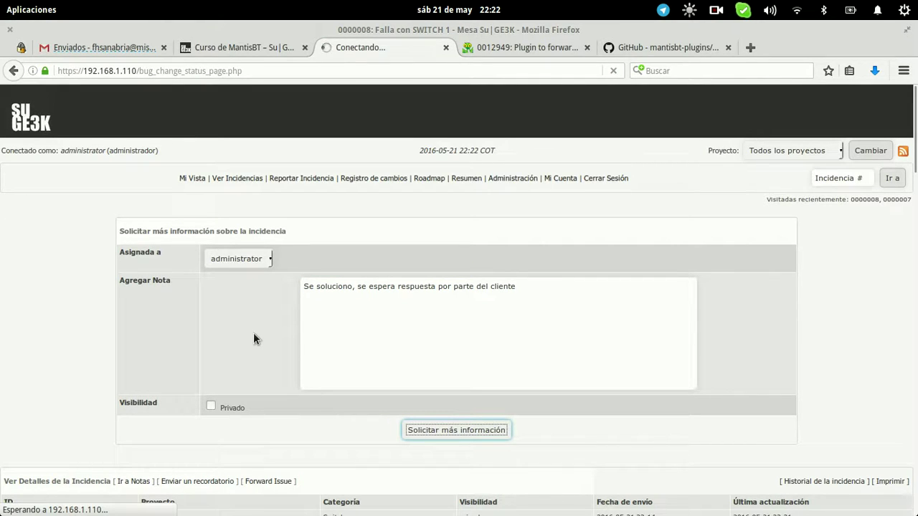
In Outlook.com, reply 'Muchas gracias ya quedo todo OK' to the [Redes 0000008] e-mail
mouse_move(1, 1)
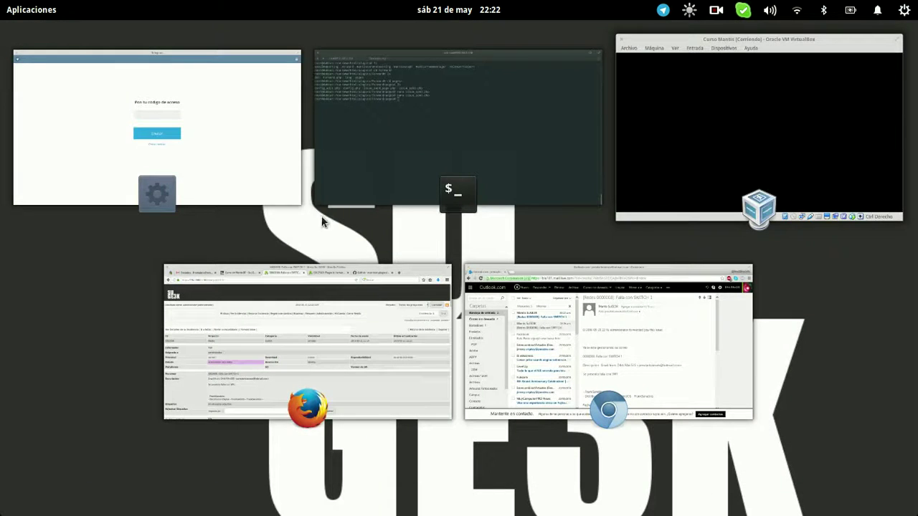
left_click(603, 379)
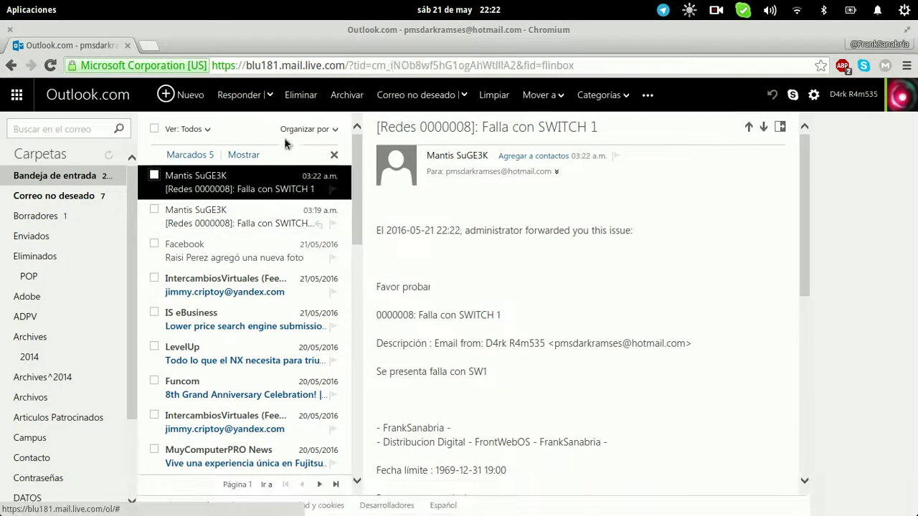
left_click(238, 92)
type("Muchas gracias ya quedo todo OK")
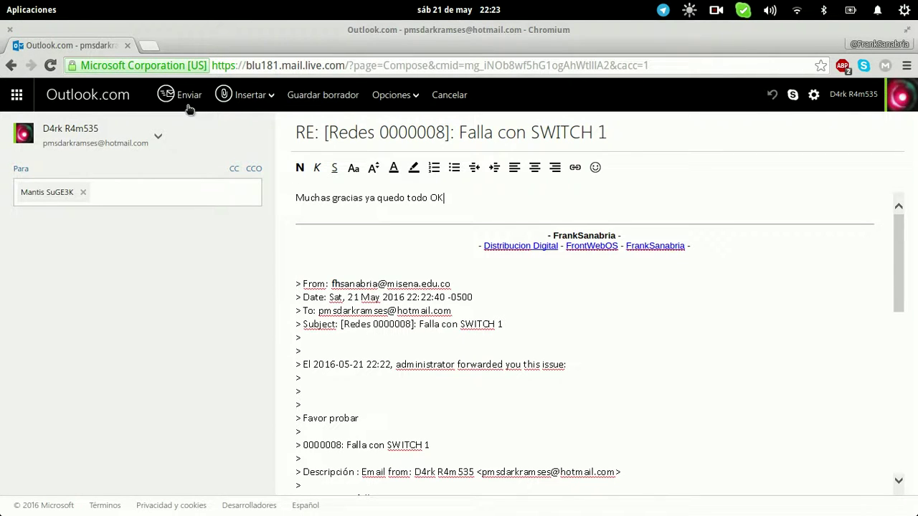
left_click(184, 95)
Switch back to issue 0000008 in Firefox, confirming status 'se necesitan más datos'
mouse_move(4, 7)
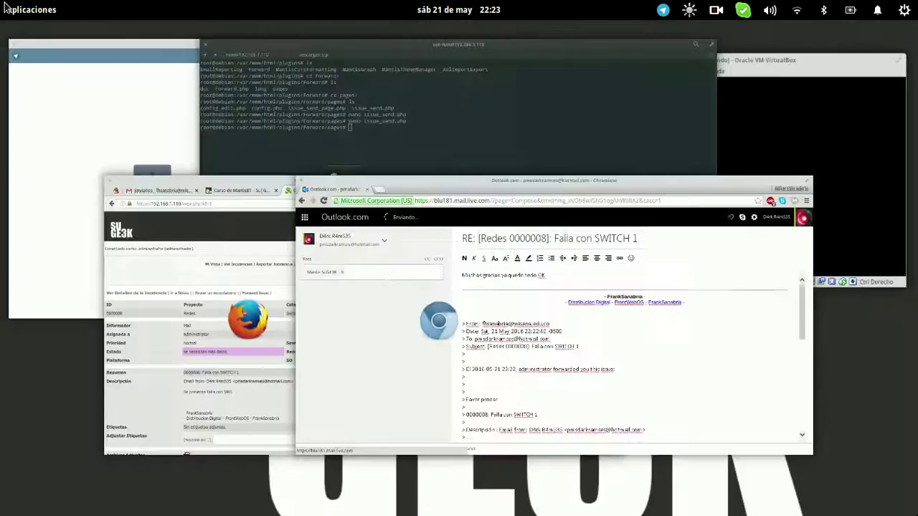
left_click(317, 309)
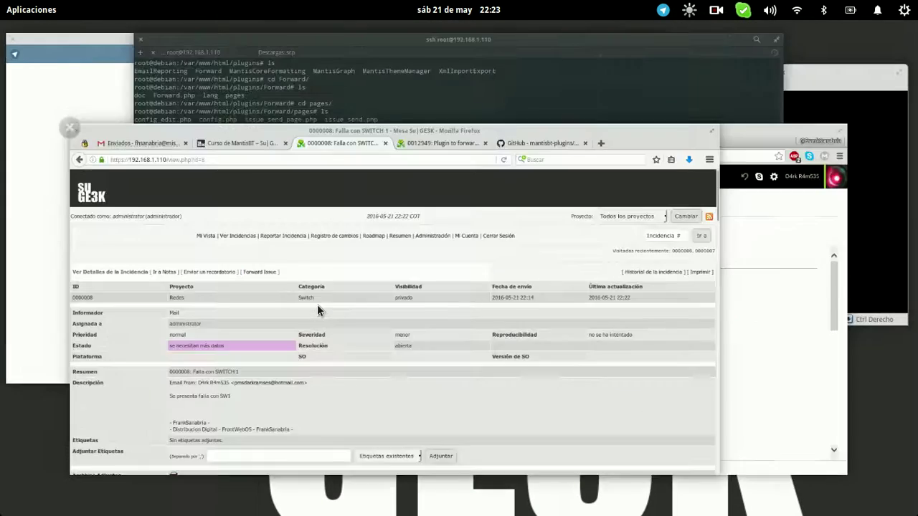
scroll(317, 304, "down", 20)
scroll(320, 310, "up", 14)
scroll(320, 310, "up", 2)
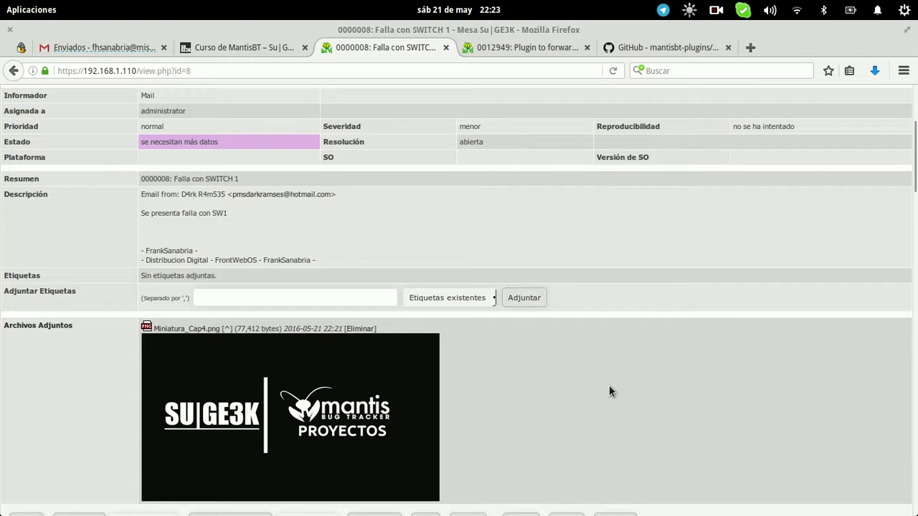
scroll(609, 386, "down", 8)
scroll(609, 385, "up", 12)
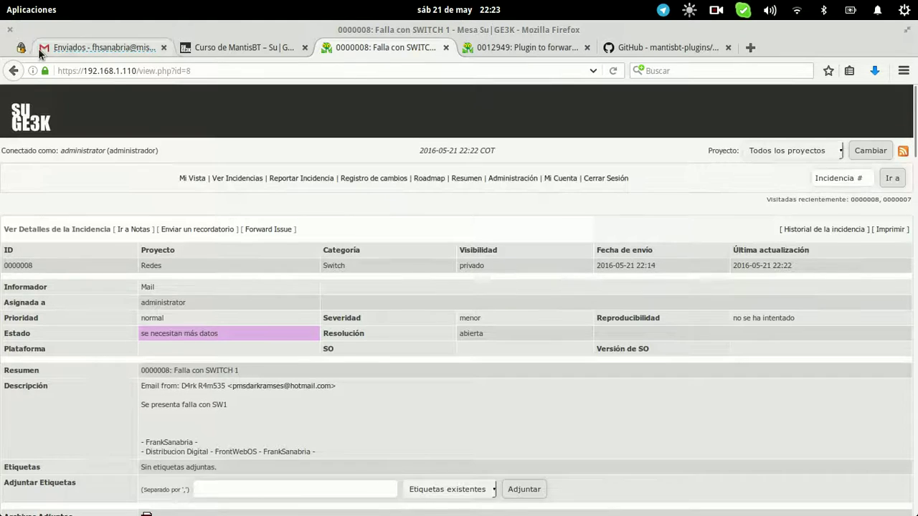
left_click(39, 50)
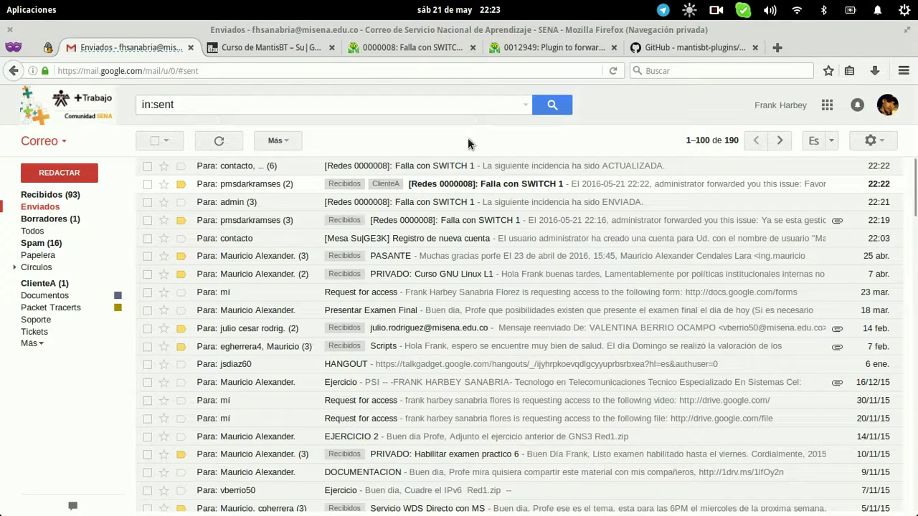
key("F5")
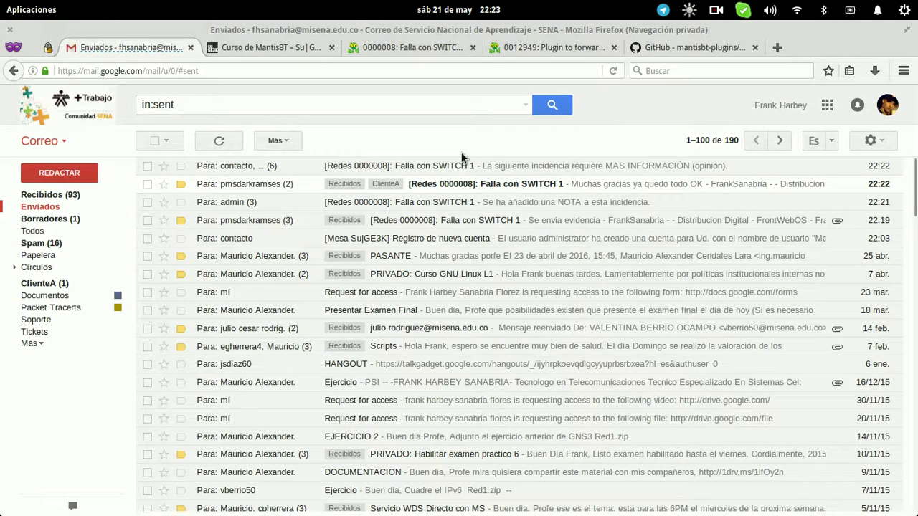
left_click(426, 52)
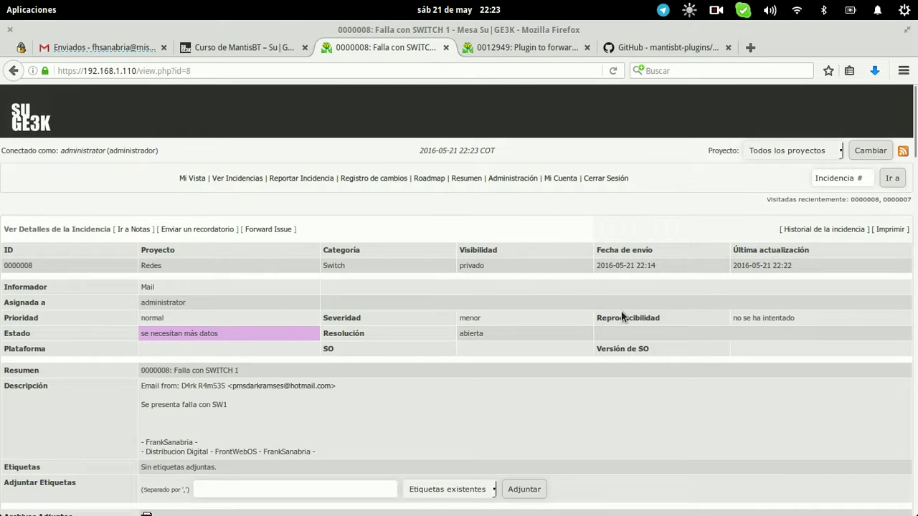
Scroll through issue 8's Notas and Historial, then return to Gmail's Enviados list
scroll(623, 484, "down", 1)
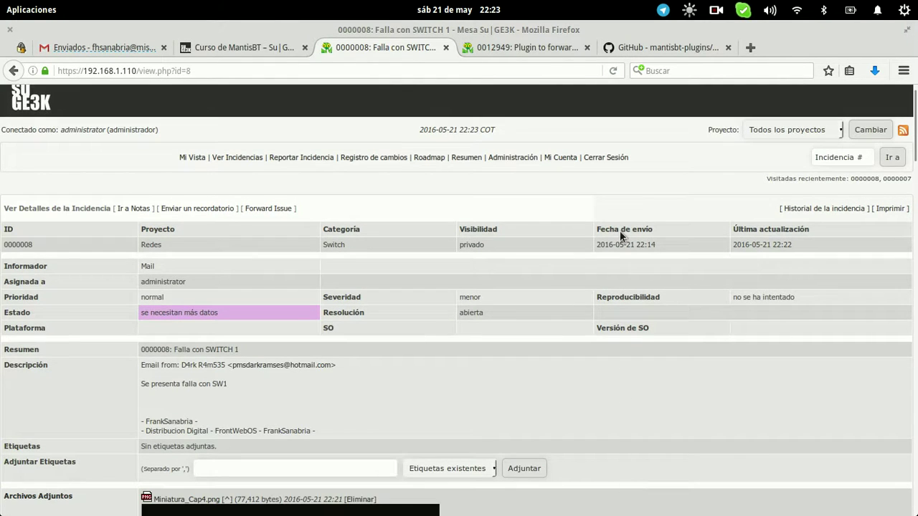
scroll(620, 236, "down", 10)
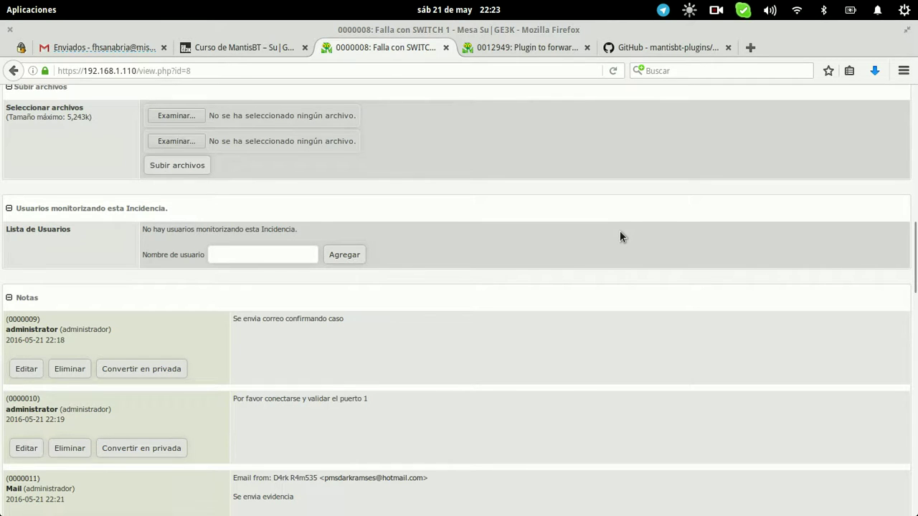
scroll(620, 230, "down", 15)
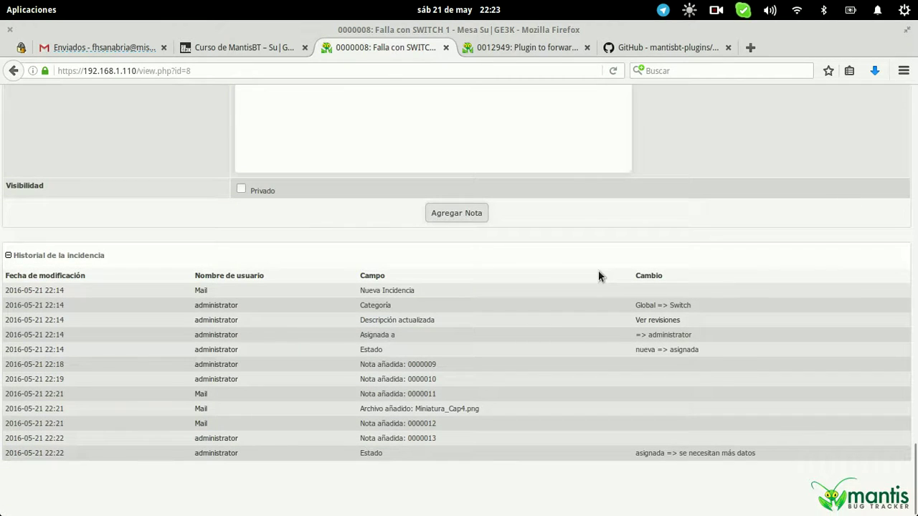
scroll(600, 276, "up", 5)
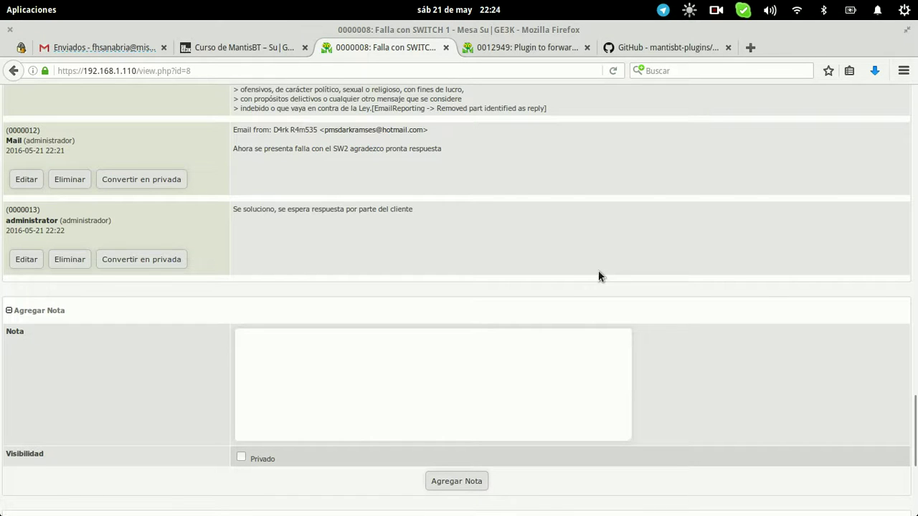
scroll(598, 276, "down", 5)
scroll(598, 276, "up", 20)
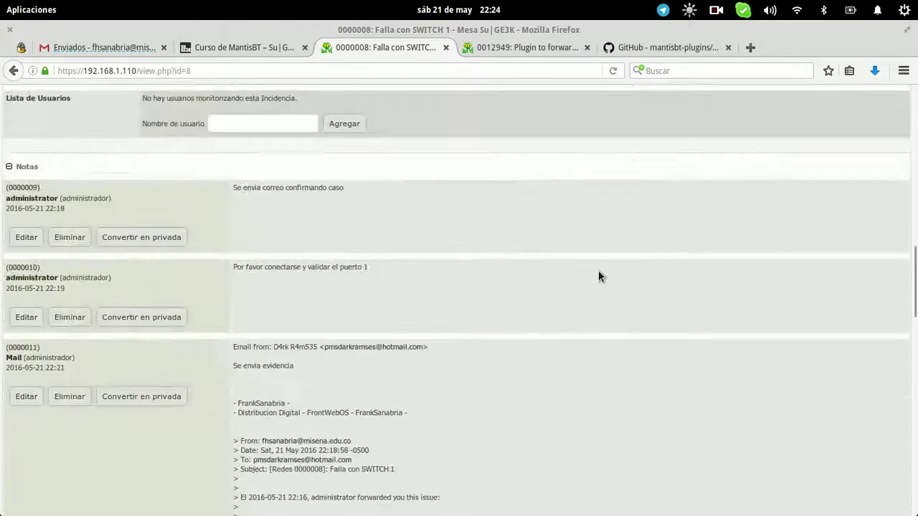
left_click(120, 45)
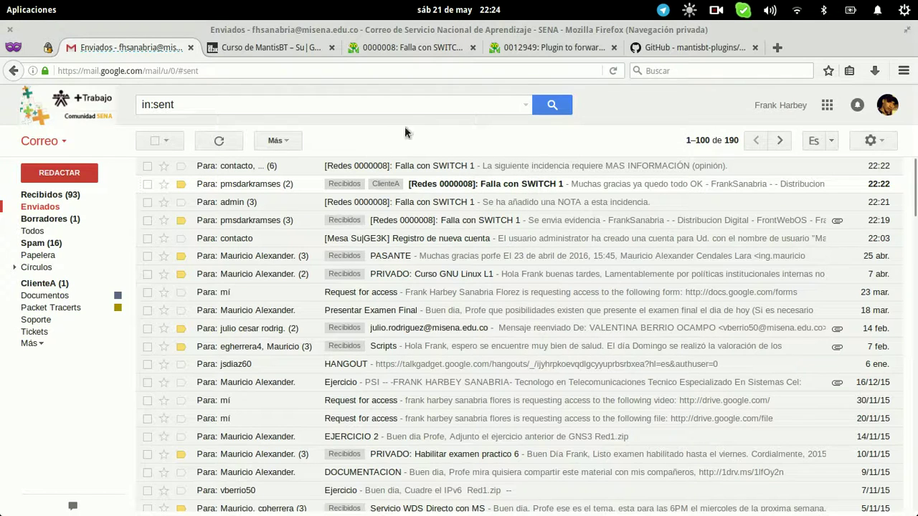
Refresh Gmail's sent list and reload the issue 0000008 page
left_click(208, 140)
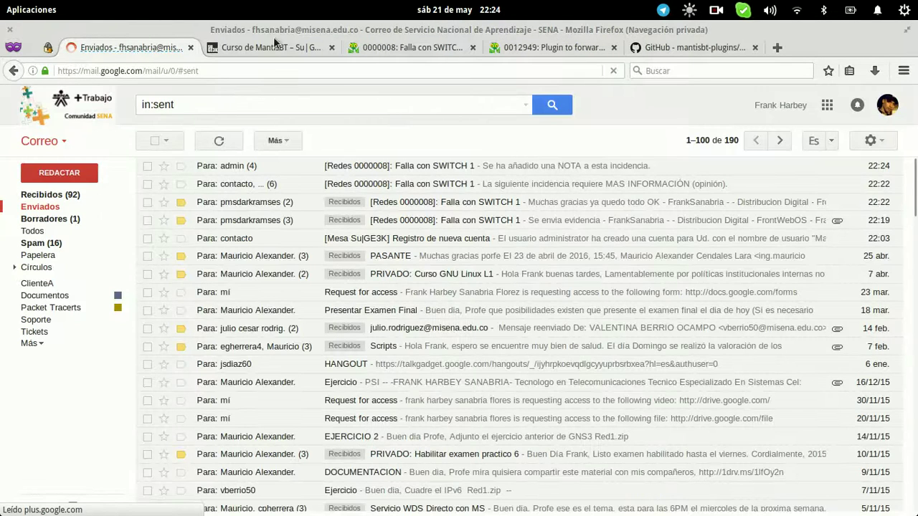
left_click(390, 47)
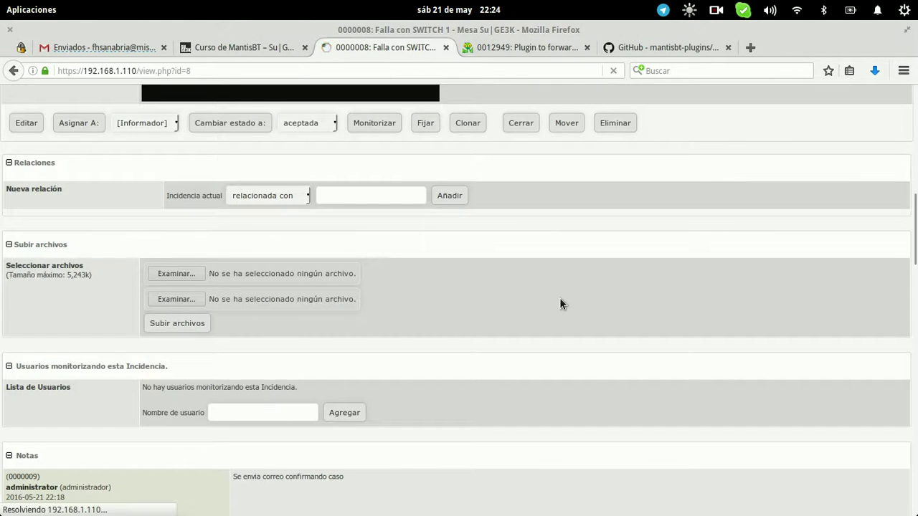
key("Up")
Find the client's thanks as Mail note 0000014, with status back to asignada
scroll(560, 308, "down", 15)
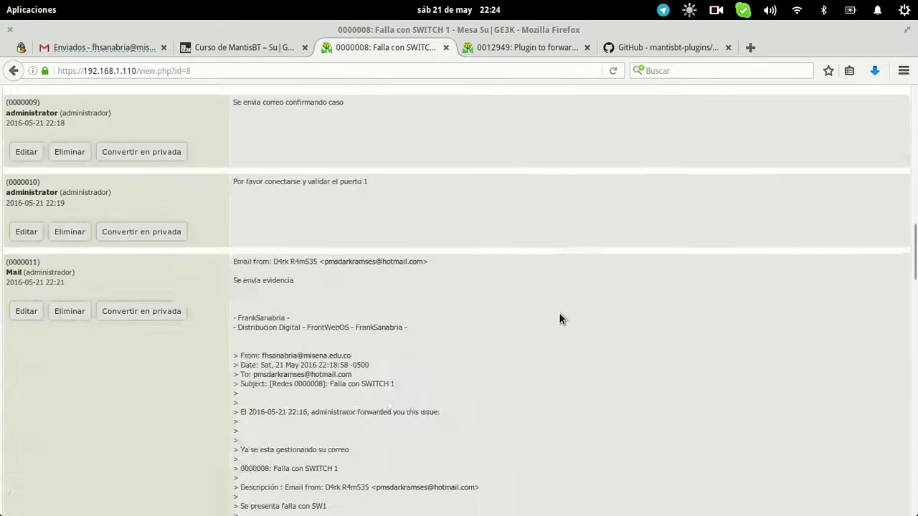
scroll(559, 311, "up", 5)
scroll(558, 312, "down", 10)
scroll(559, 312, "up", 5)
scroll(559, 312, "up", 10)
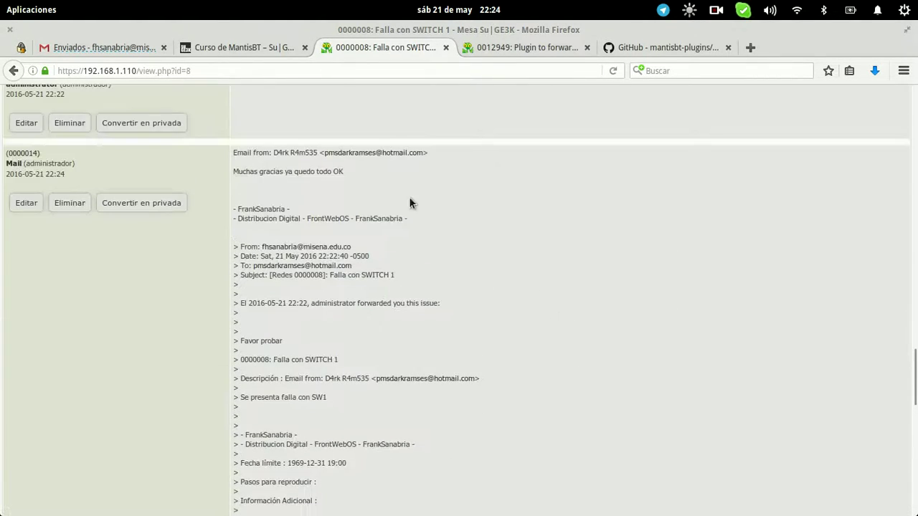
left_click_drag(350, 174, 233, 173)
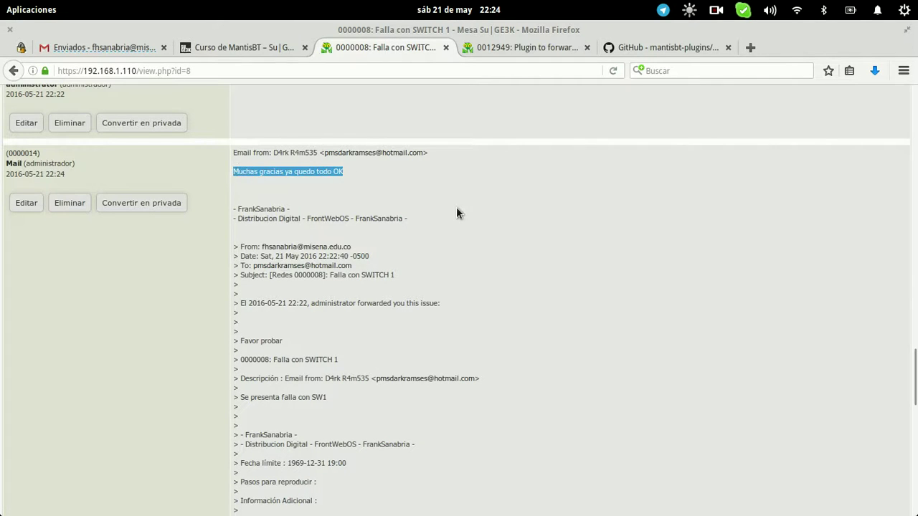
scroll(457, 211, "down", 10)
scroll(457, 211, "down", 5)
scroll(457, 211, "up", 15)
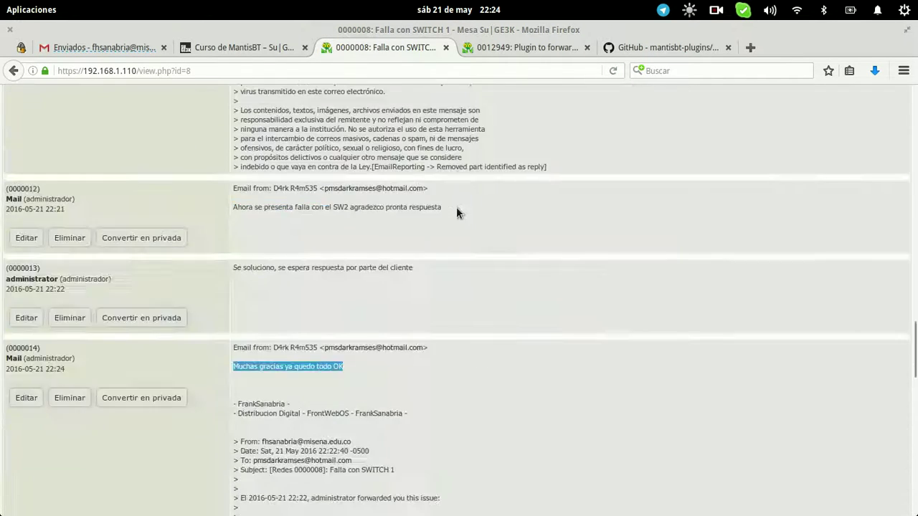
scroll(456, 213, "up", 5)
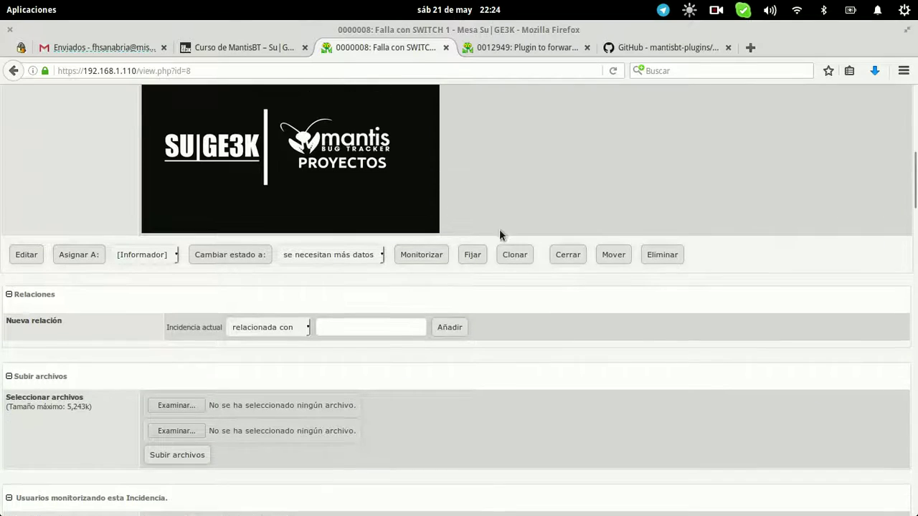
Close issue 0000008 with resolution corregida and the note 'Cliente confirma el OK'
left_click(557, 256)
left_click(441, 348)
type("Cliente confirma el OK")
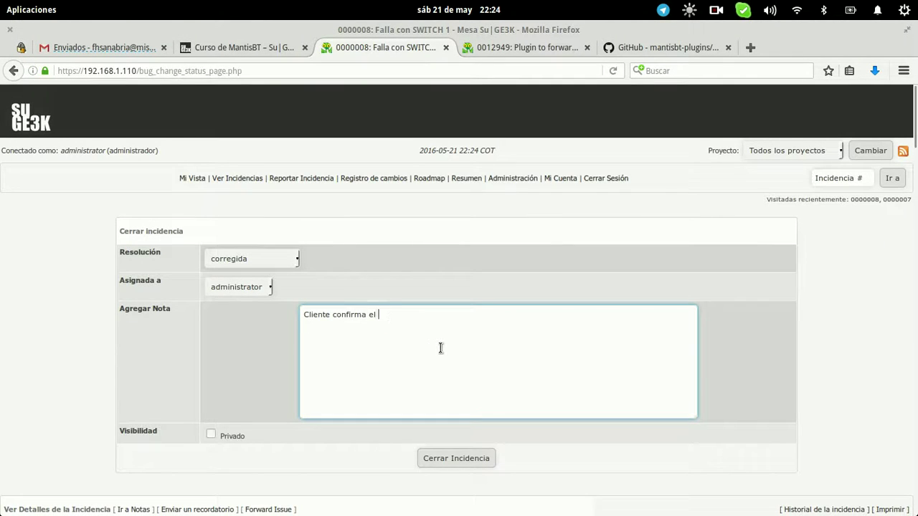
left_click(445, 458)
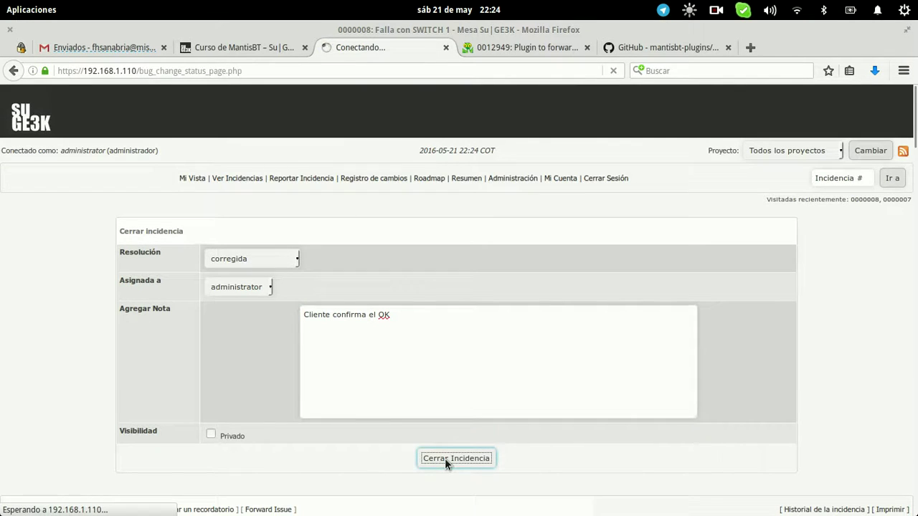
left_click(258, 260)
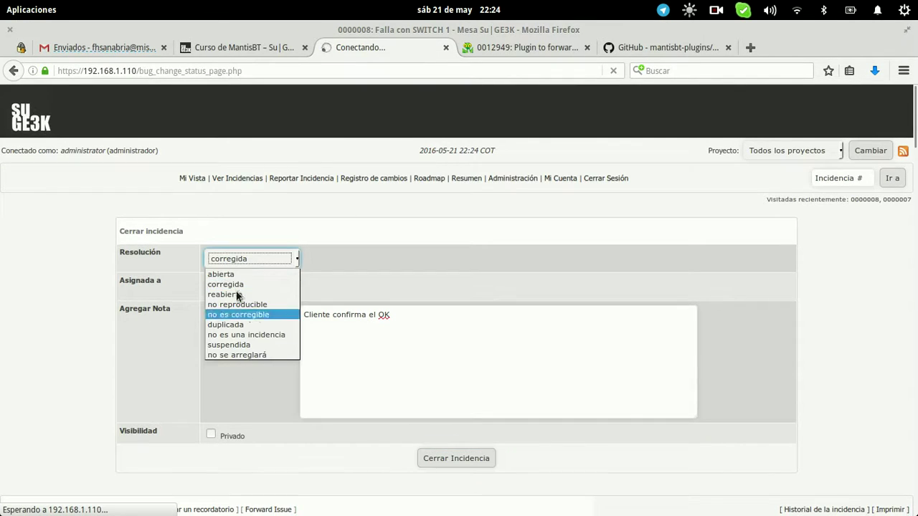
left_click(254, 264)
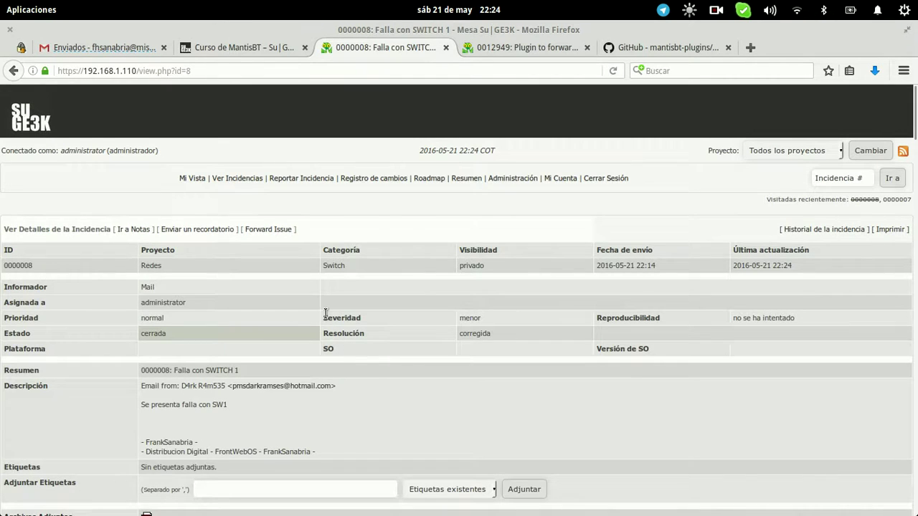
scroll(325, 313, "down", 20)
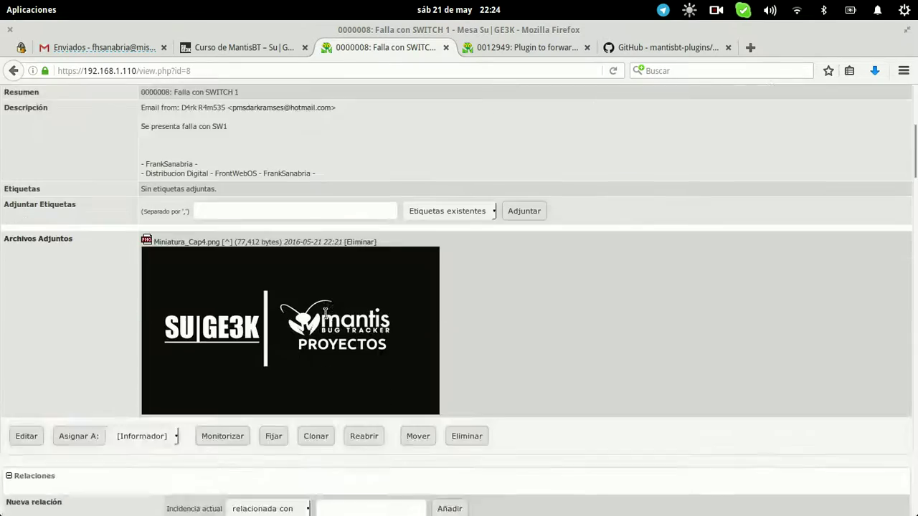
scroll(325, 315, "up", 20)
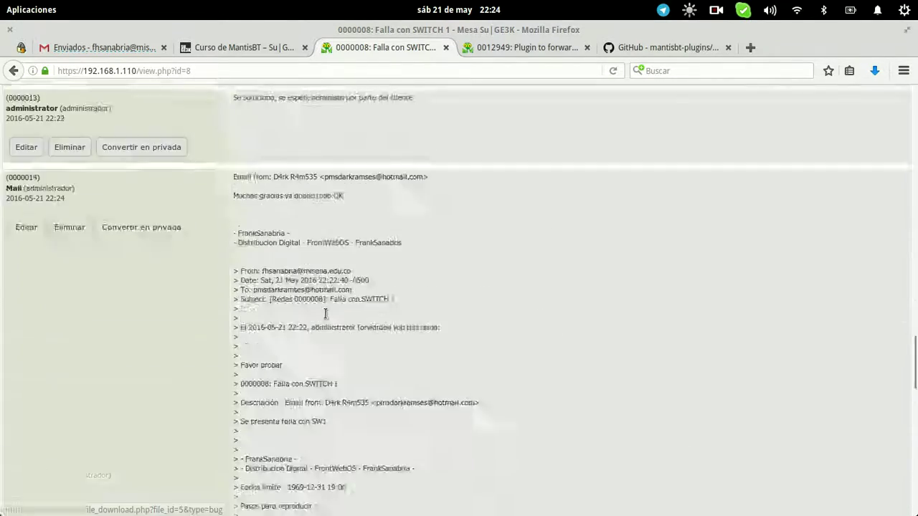